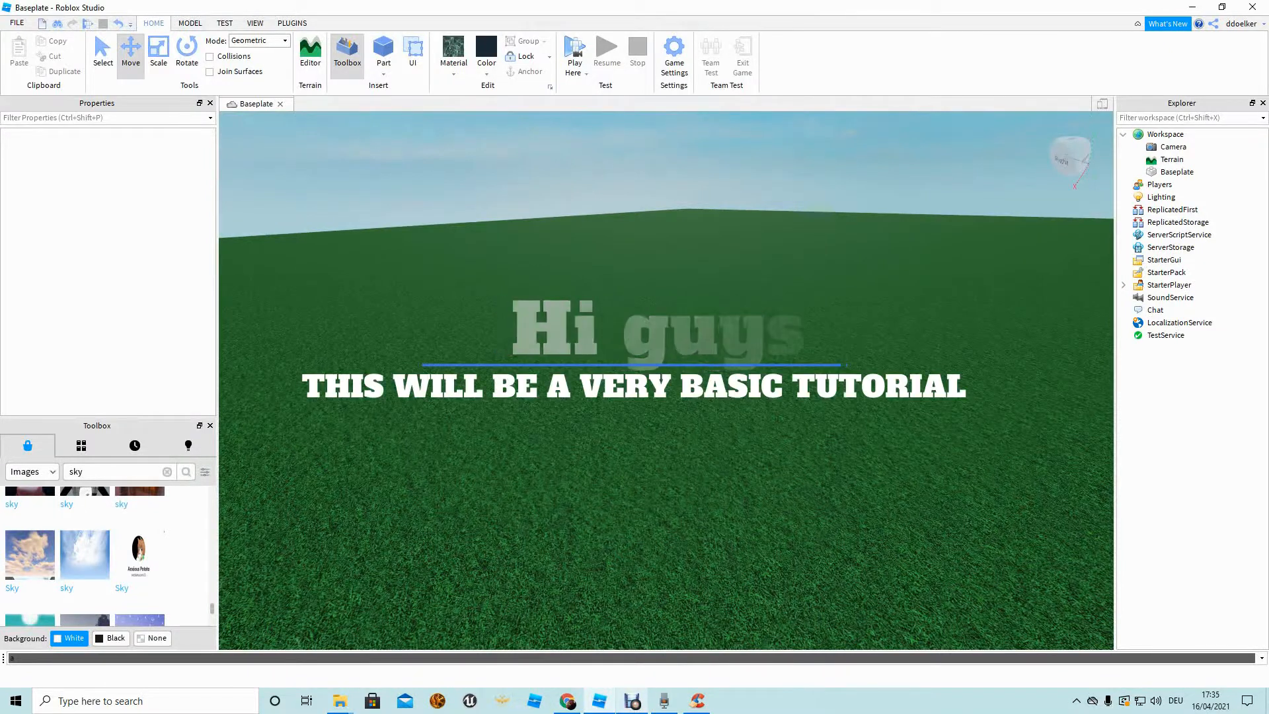
Fly around the empty grass baseplate, then open the Terrain Editor from the Home tab.
{"action": "right_click_drag", "start_coordinate": [666, 381], "coordinate": [701, 463]}
{"action": "key", "text": "w"}
{"action": "right_click_drag", "start_coordinate": [666, 423], "coordinate": [666, 304]}
{"action": "right_click_drag", "start_coordinate": [666, 357], "coordinate": [631, 449]}
{"action": "key", "text": "s"}
{"action": "key", "text": "w"}
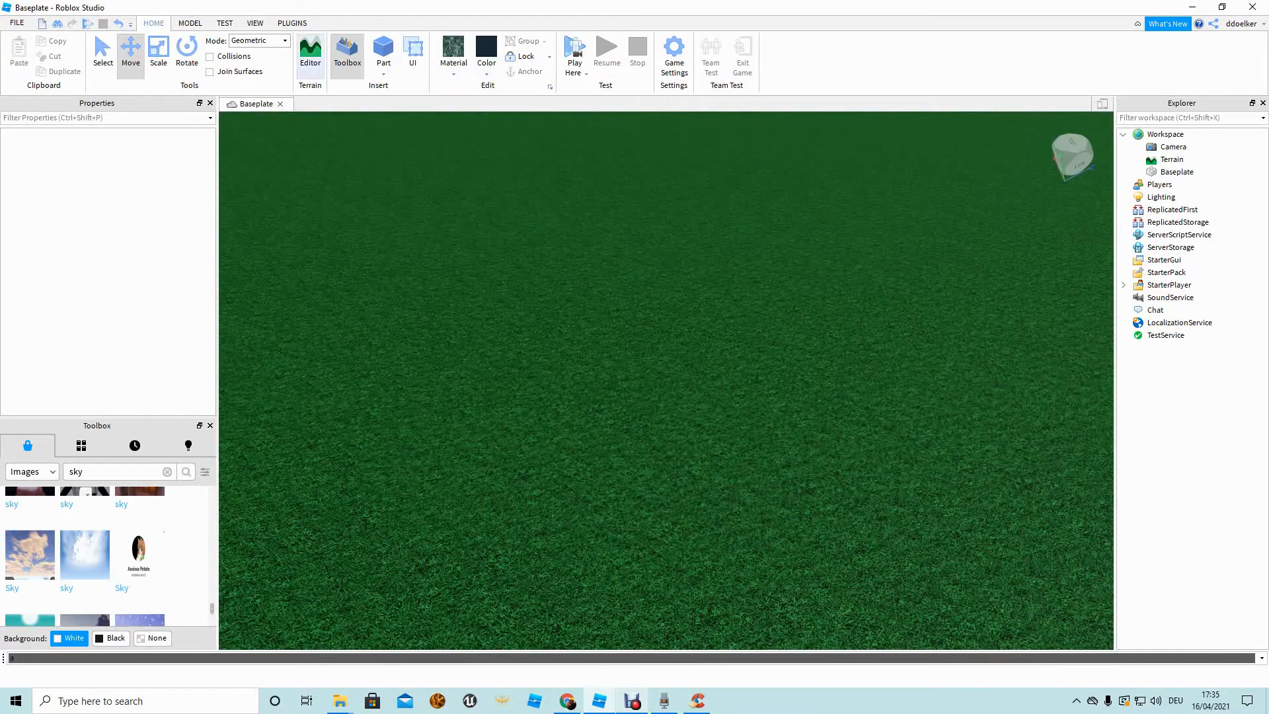
{"action": "left_click", "coordinate": [309, 51]}
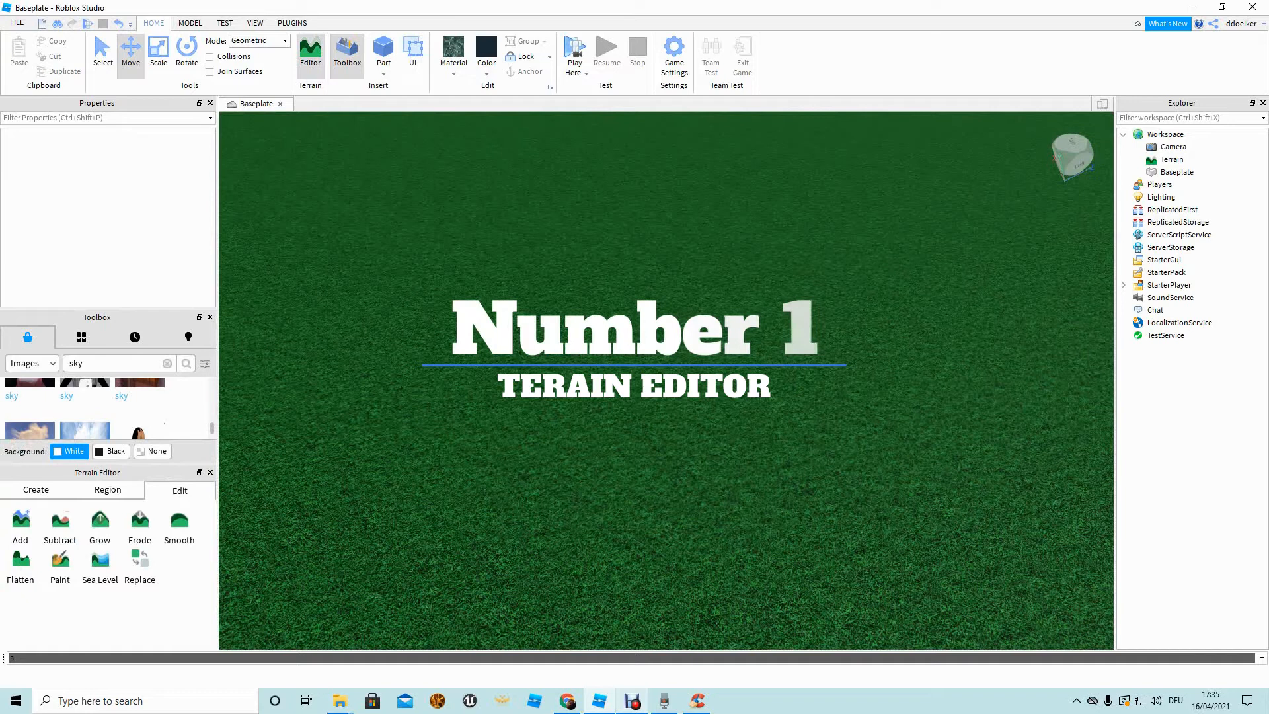
Close the Toolbox panel and select the terrain Grow brush.
{"action": "left_click", "coordinate": [210, 317]}
{"action": "right_click_drag", "start_coordinate": [628, 370], "coordinate": [594, 330]}
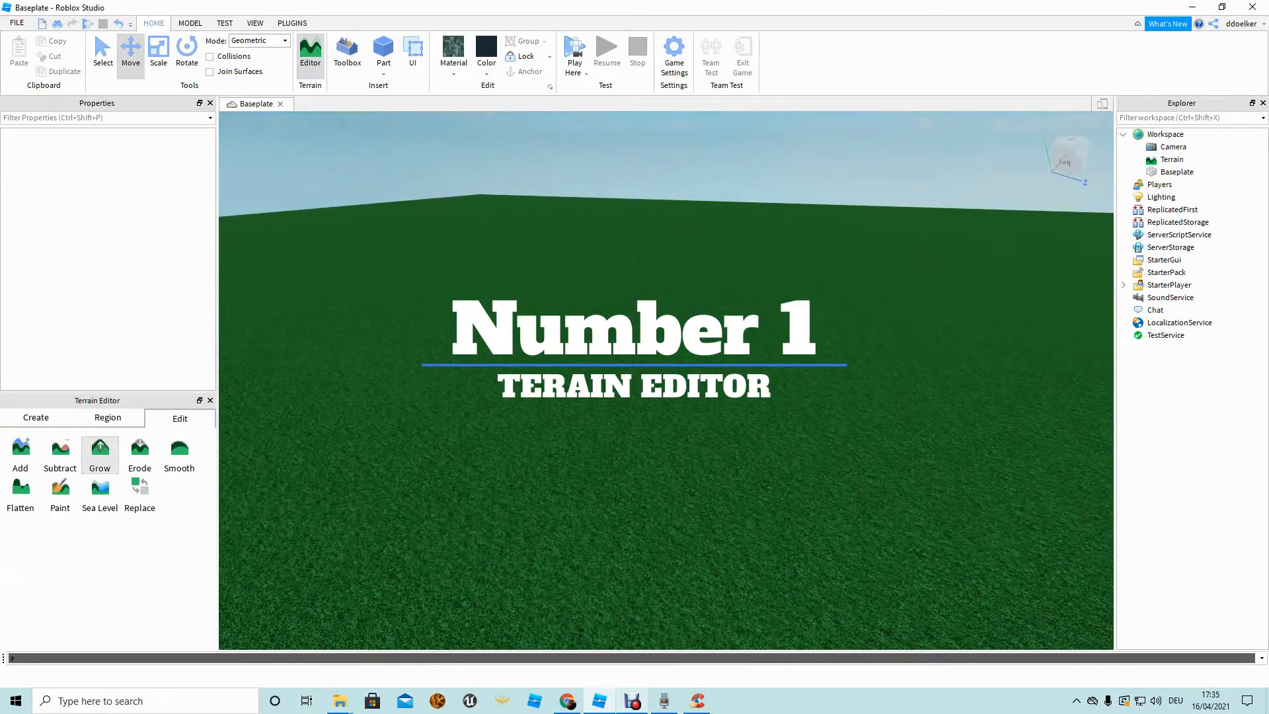
{"action": "left_click", "coordinate": [100, 452]}
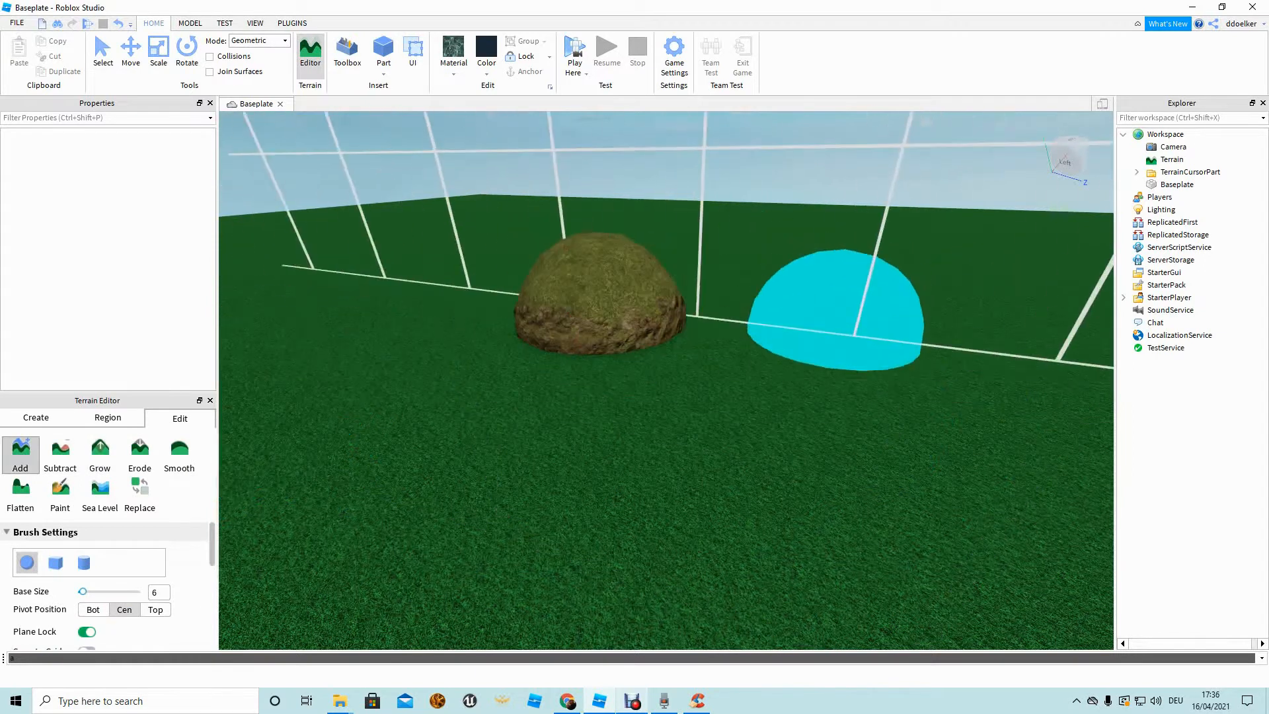
Grow a dirt dome of terrain near the baseplate corner.
{"action": "key", "text": "w"}
{"action": "right_click_drag", "start_coordinate": [784, 357], "coordinate": [850, 417]}
{"action": "key", "text": "s"}
{"action": "key", "text": "s"}
{"action": "key", "text": "d"}
{"action": "key", "text": "d"}
{"action": "key", "text": "s"}
{"action": "key", "text": "a"}
{"action": "right_click_drag", "start_coordinate": [759, 433], "coordinate": [763, 418]}
{"action": "key", "text": "w"}
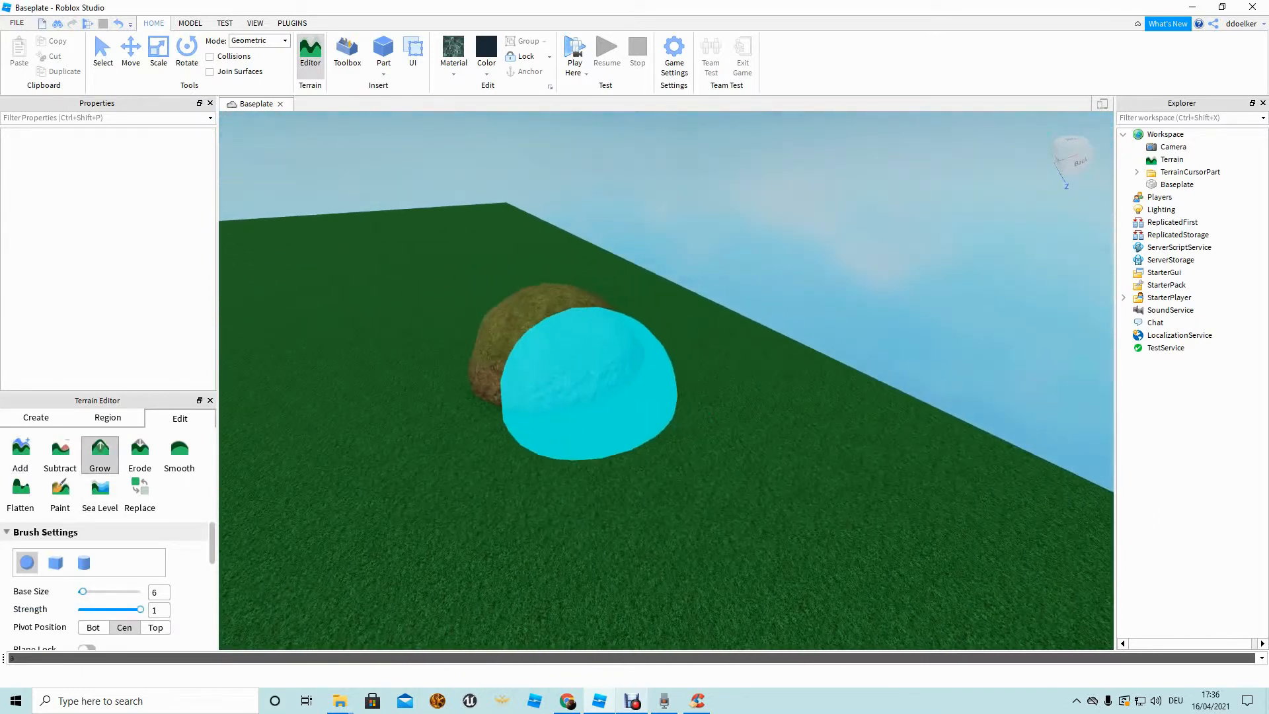
Extend the dome into a long terrain mound, working along both ends.
{"action": "key", "text": "a"}
{"action": "mouse_move", "coordinate": [698, 514]}
{"action": "right_mouse_down"}
{"action": "mouse_move", "coordinate": [629, 440]}
{"action": "mouse_move", "coordinate": [661, 442]}
{"action": "right_mouse_up"}
{"action": "key", "text": "a"}
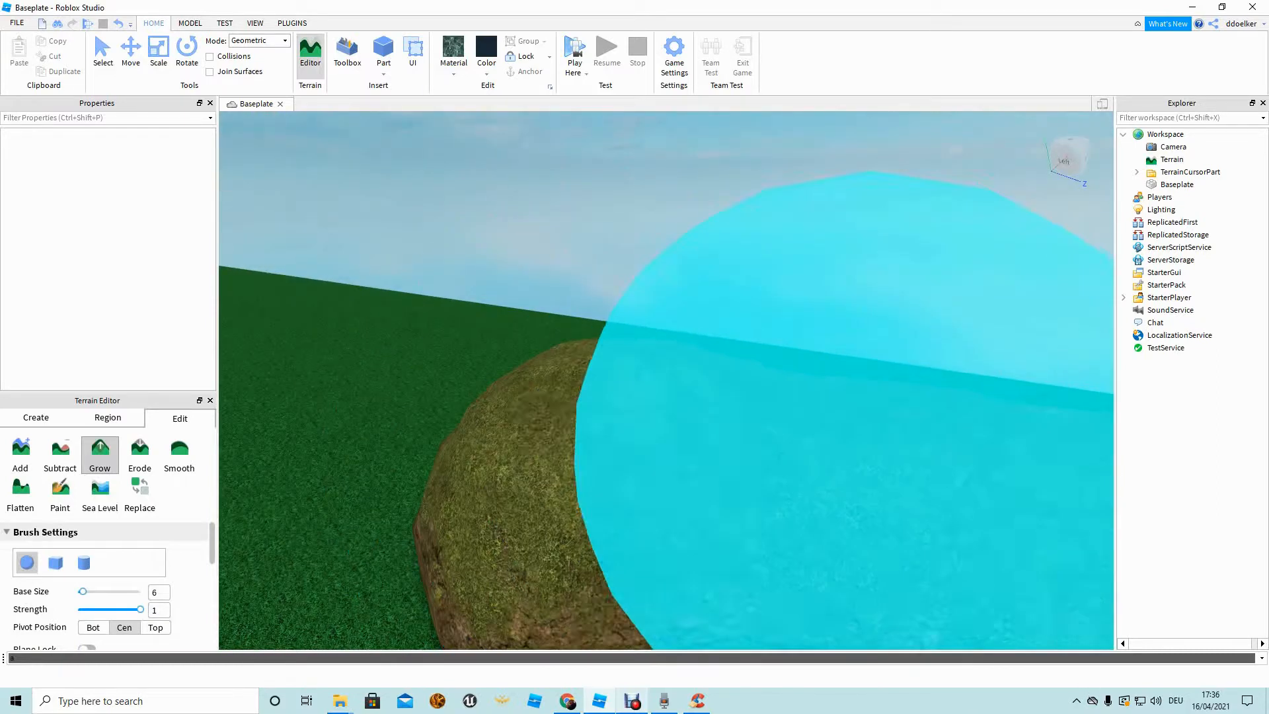
{"action": "key", "text": "s"}
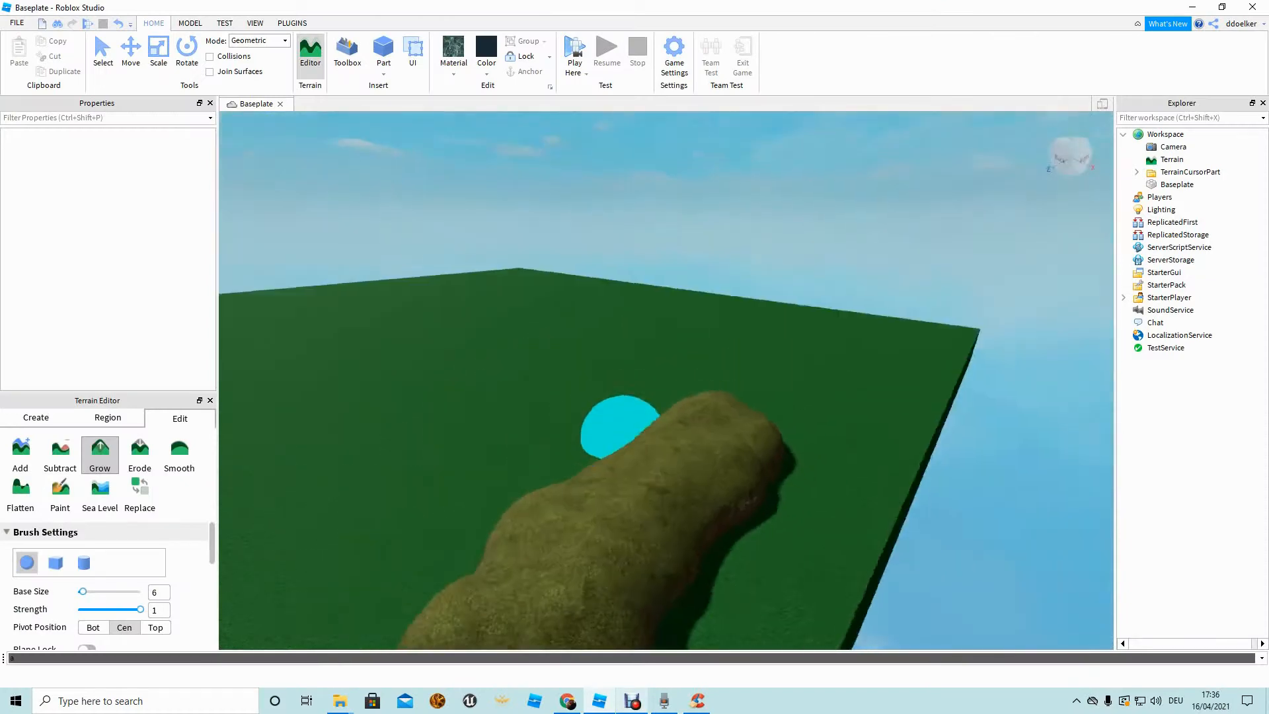
{"action": "key", "text": "w"}
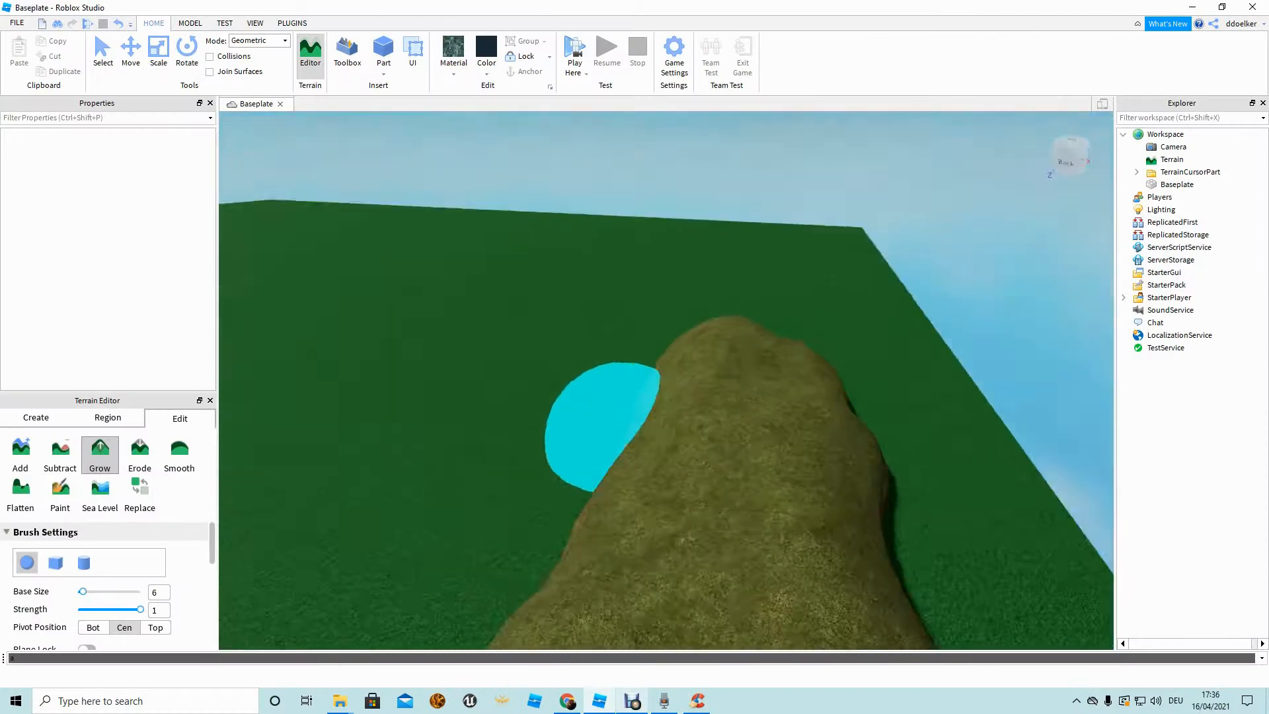
{"action": "key", "text": "s"}
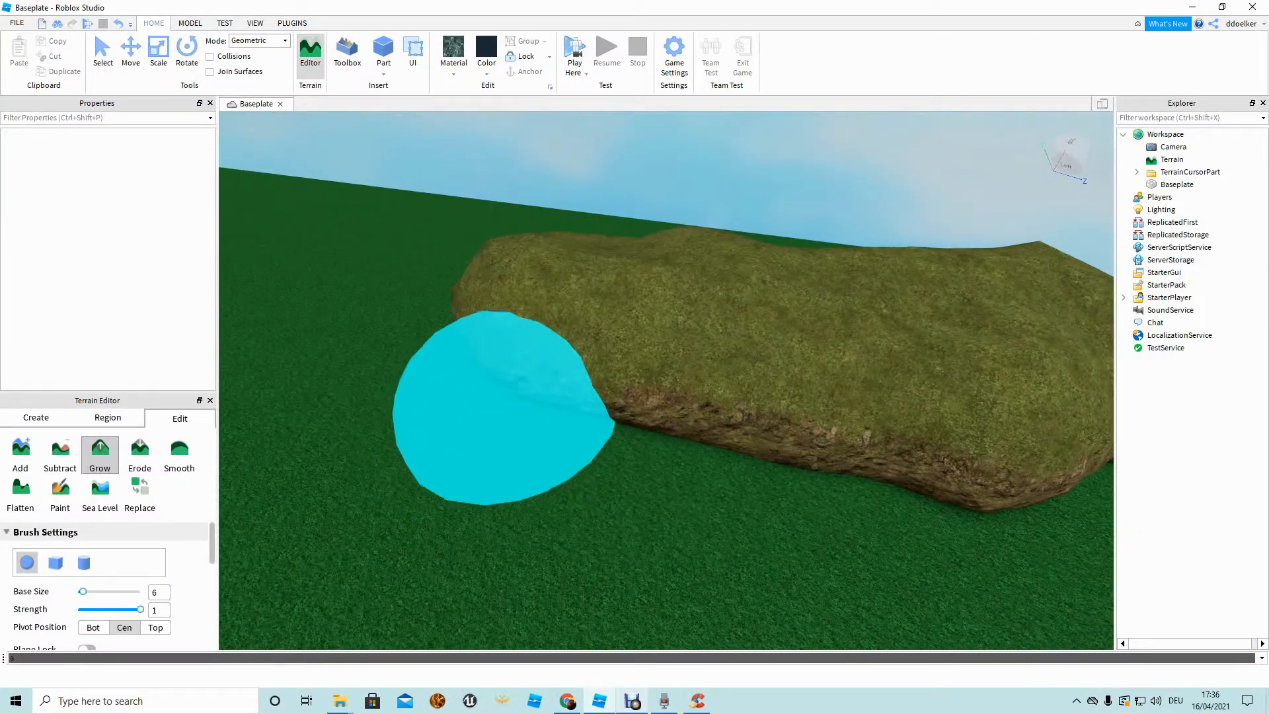
{"action": "key", "text": "w"}
{"action": "mouse_move", "coordinate": [479, 405]}
{"action": "right_mouse_down"}
{"action": "mouse_move", "coordinate": [581, 423]}
{"action": "mouse_move", "coordinate": [516, 401]}
{"action": "mouse_move", "coordinate": [505, 377]}
{"action": "mouse_move", "coordinate": [611, 339]}
{"action": "mouse_move", "coordinate": [462, 429]}
{"action": "right_mouse_up"}
{"action": "key", "text": "s"}
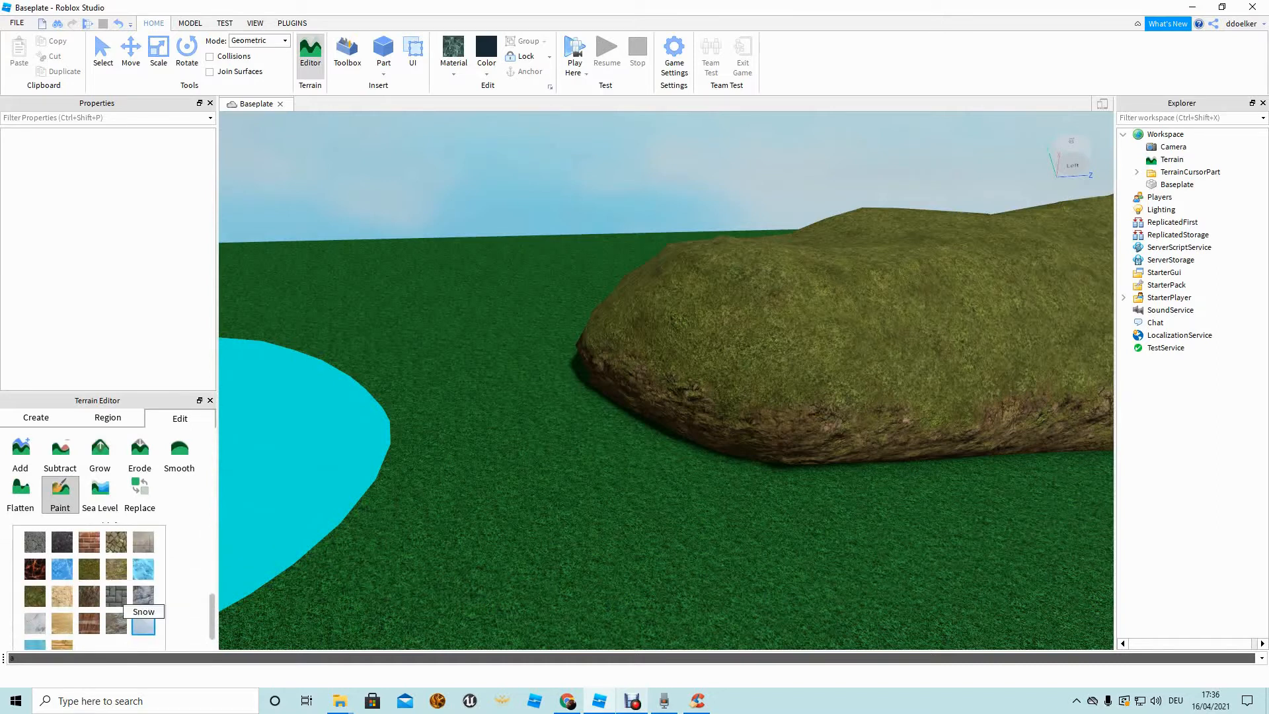
Paint the entire mound with Basalt, then return to the Move tool.
{"action": "left_click", "coordinate": [62, 543]}
{"action": "mouse_move", "coordinate": [713, 386]}
{"action": "right_mouse_down"}
{"action": "mouse_move", "coordinate": [694, 351]}
{"action": "mouse_move", "coordinate": [654, 389]}
{"action": "mouse_move", "coordinate": [619, 381]}
{"action": "right_mouse_up"}
{"action": "key", "text": "s"}
{"action": "key", "text": "s"}
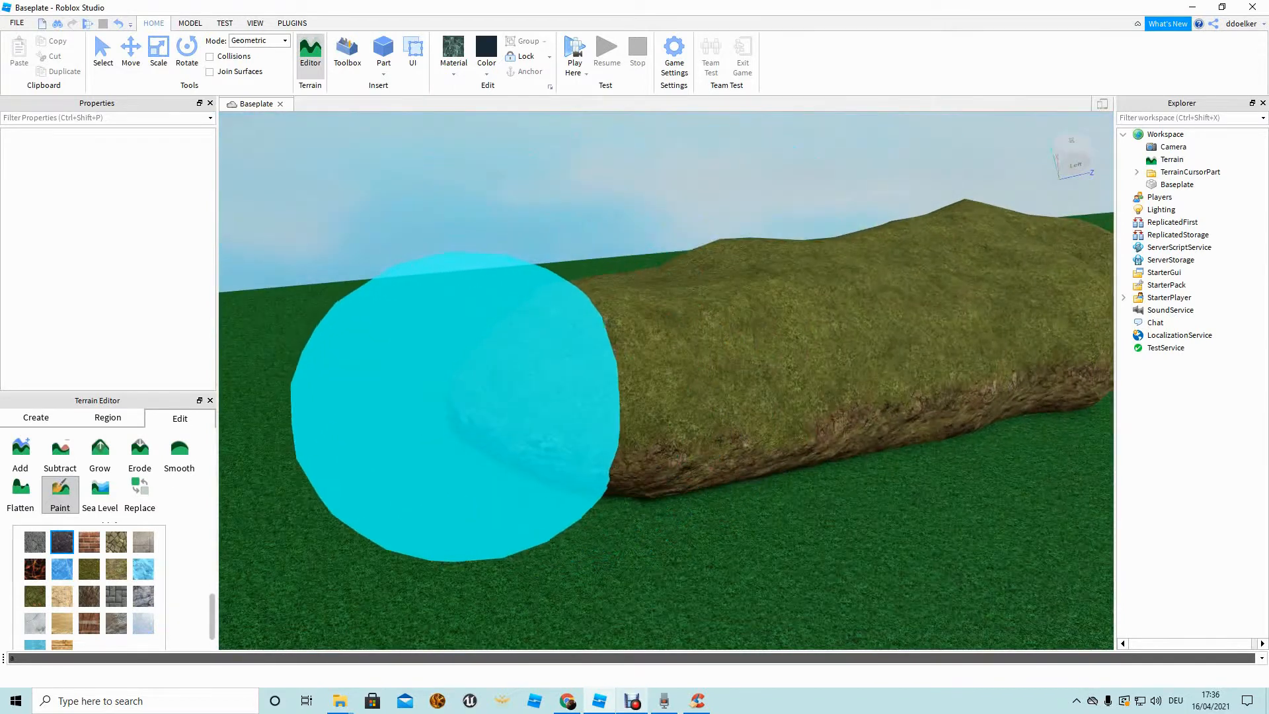
{"action": "mouse_move", "coordinate": [485, 420]}
{"action": "left_mouse_down"}
{"action": "mouse_move", "coordinate": [513, 417]}
{"action": "mouse_move", "coordinate": [502, 408]}
{"action": "mouse_move", "coordinate": [524, 396]}
{"action": "mouse_move", "coordinate": [566, 419]}
{"action": "mouse_move", "coordinate": [671, 382]}
{"action": "mouse_move", "coordinate": [780, 291]}
{"action": "mouse_move", "coordinate": [671, 274]}
{"action": "mouse_move", "coordinate": [410, 287]}
{"action": "mouse_move", "coordinate": [555, 271]}
{"action": "left_mouse_up"}
{"action": "key", "text": "d"}
{"action": "key", "text": "a"}
{"action": "key", "text": "a"}
{"action": "right_click_drag", "start_coordinate": [721, 271], "coordinate": [747, 244]}
{"action": "key", "text": "a"}
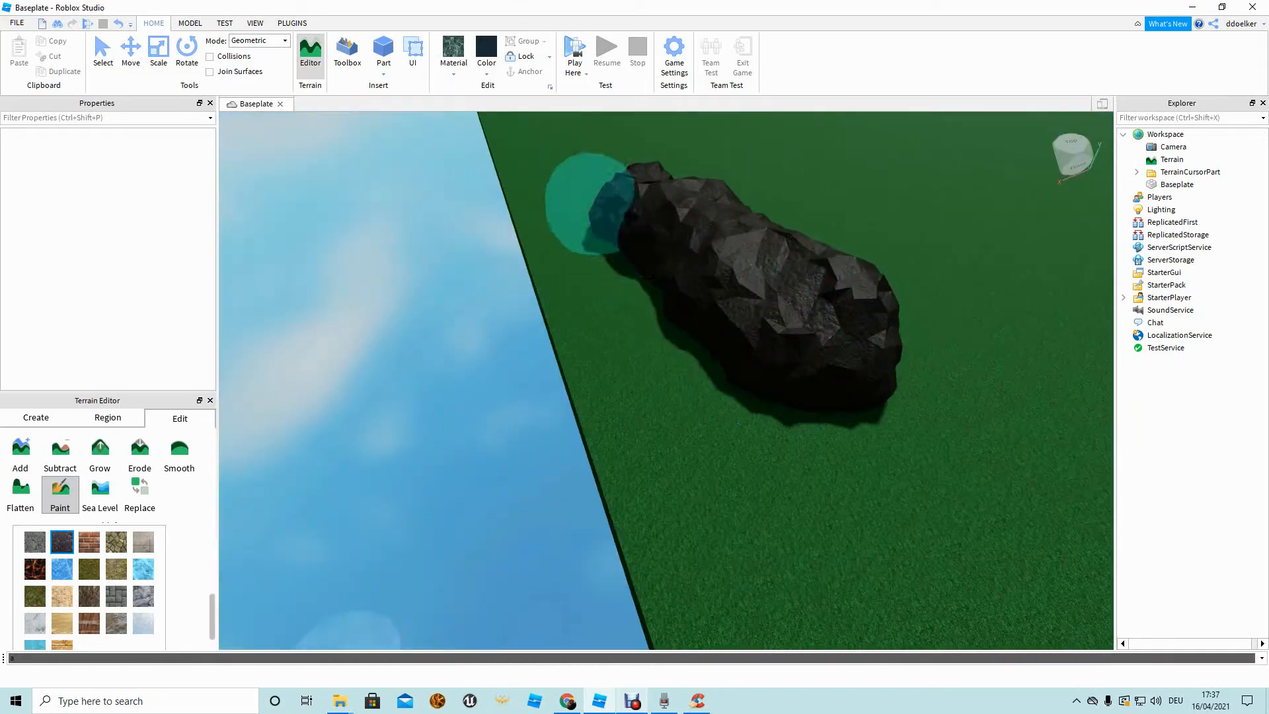
{"action": "right_click_drag", "start_coordinate": [667, 274], "coordinate": [661, 251]}
{"action": "key", "text": "d"}
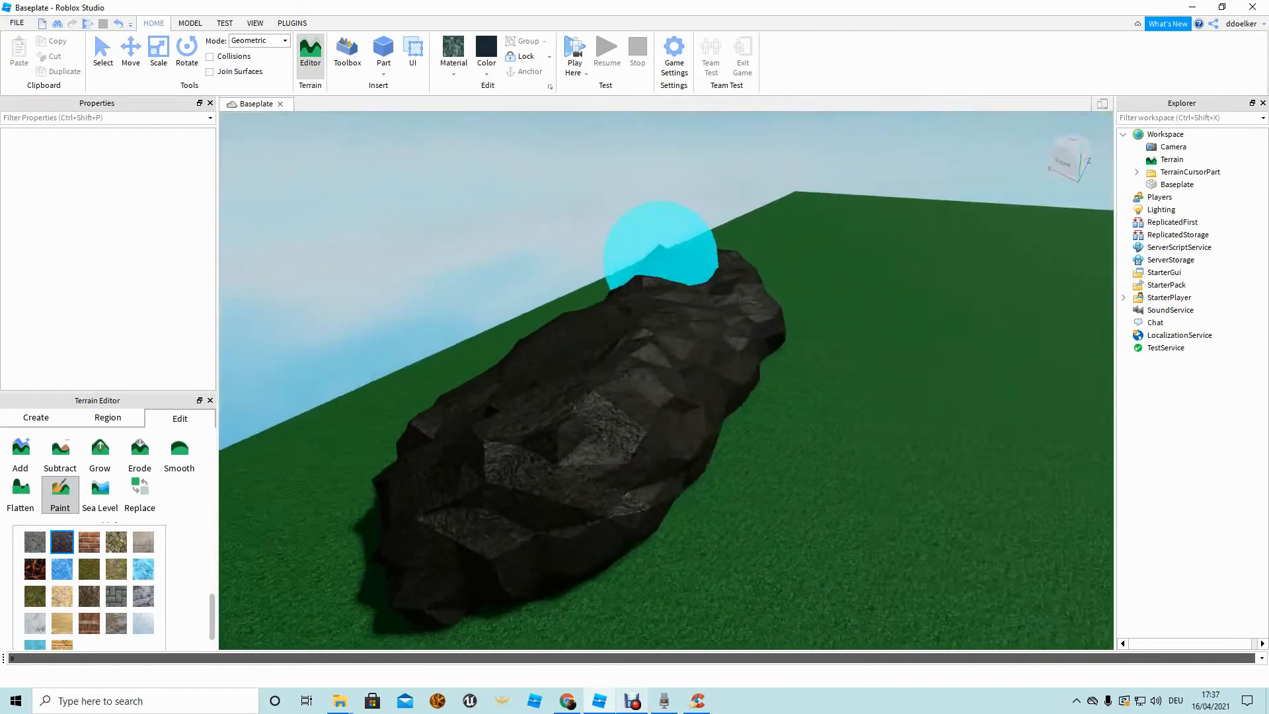
{"action": "key", "text": "s"}
{"action": "left_click", "coordinate": [60, 493]}
{"action": "right_click_drag", "start_coordinate": [502, 370], "coordinate": [403, 337]}
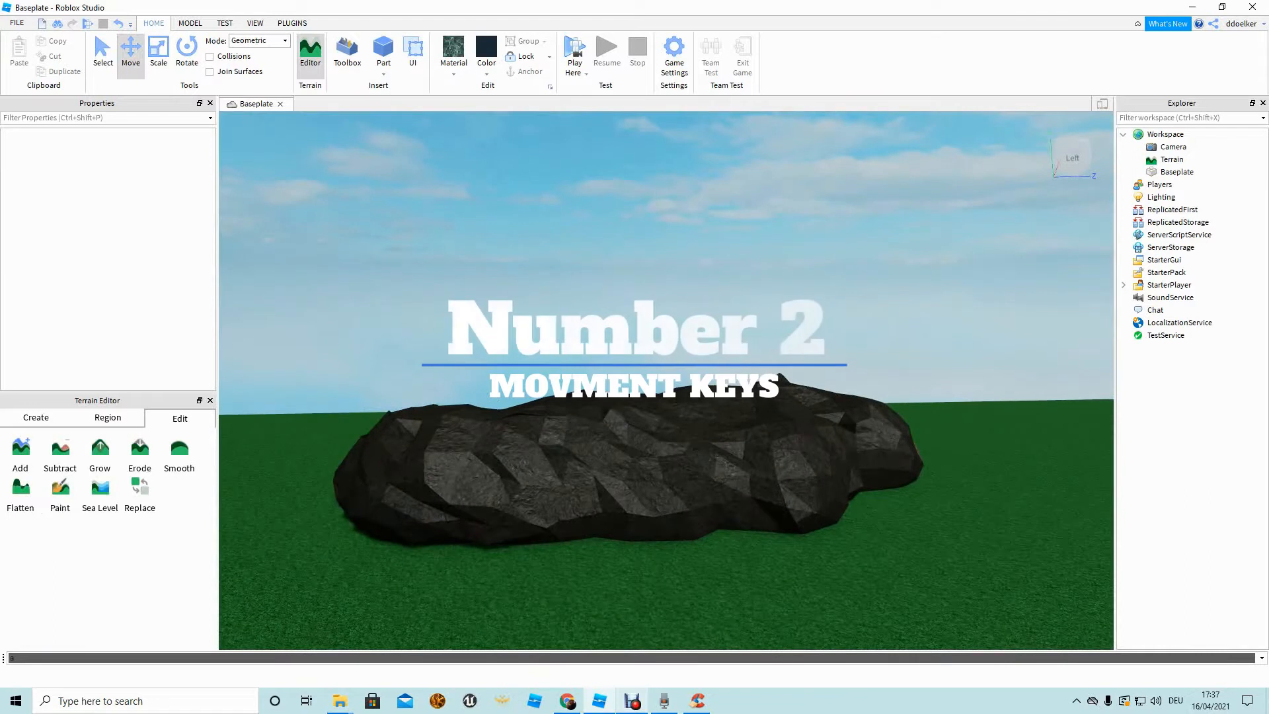
{"action": "right_click_drag", "start_coordinate": [666, 380], "coordinate": [453, 352]}
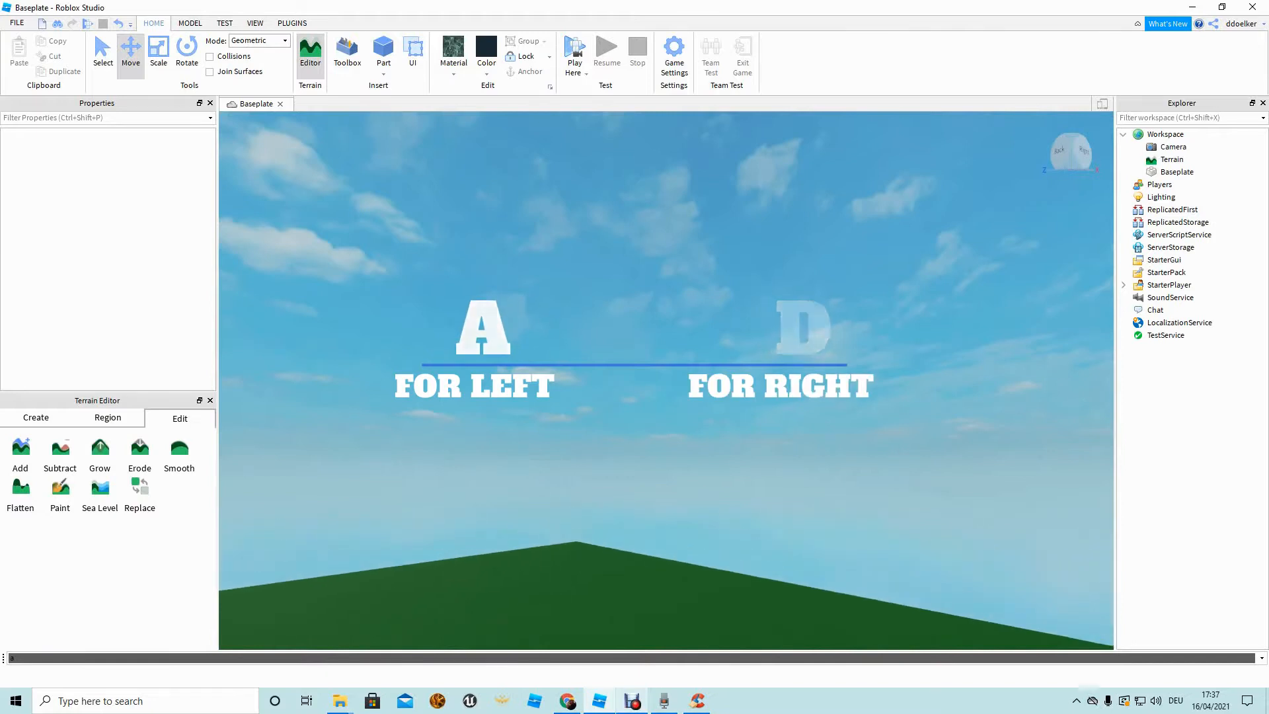
{"action": "right_click_drag", "start_coordinate": [666, 380], "coordinate": [779, 370]}
{"action": "key", "text": "w"}
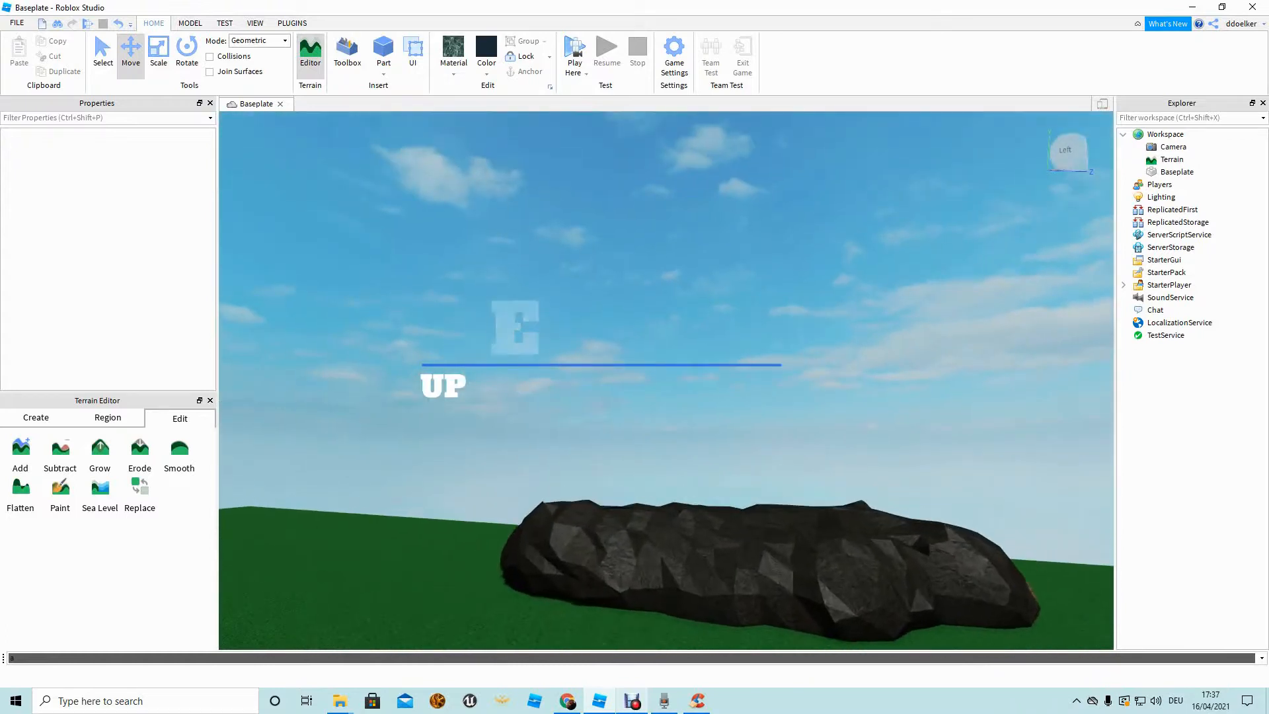
{"action": "right_click_drag", "start_coordinate": [666, 380], "coordinate": [641, 410]}
{"action": "key", "text": "s"}
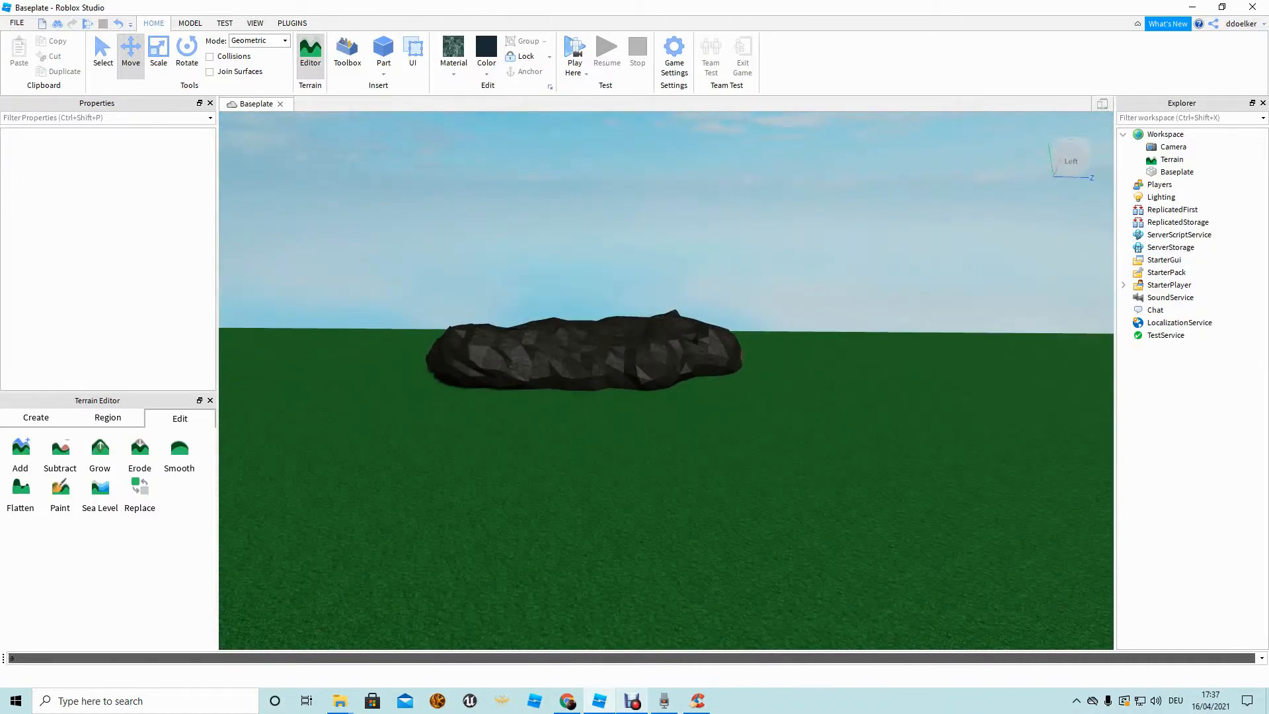
{"action": "key", "text": "d"}
{"action": "key", "text": "q"}
{"action": "key", "text": "a"}
{"action": "key", "text": "w"}
{"action": "key", "text": "e"}
{"action": "key", "text": "q"}
{"action": "key", "text": "d"}
{"action": "key", "text": "e"}
{"action": "key", "text": "a"}
{"action": "key", "text": "q"}
{"action": "key", "text": "d"}
{"action": "key", "text": "e"}
{"action": "key", "text": "e"}
{"action": "key", "text": "a"}
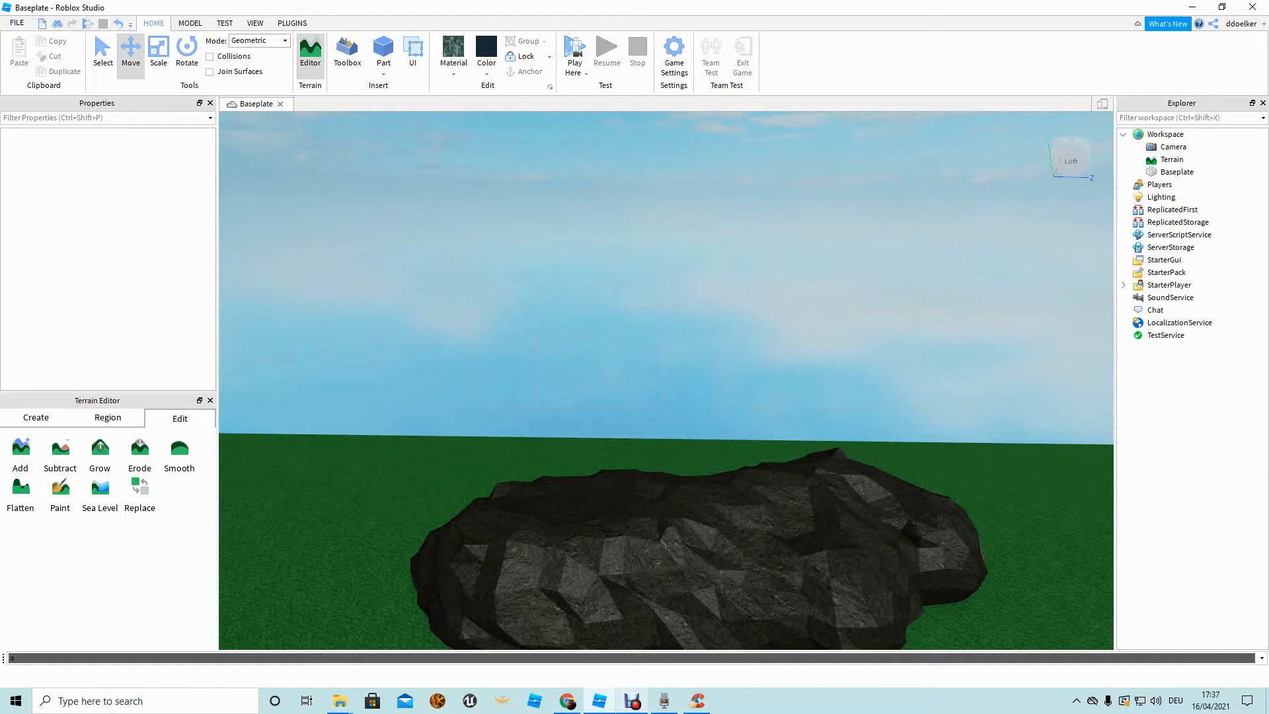
{"action": "right_click_drag", "start_coordinate": [666, 381], "coordinate": [561, 456]}
{"action": "mouse_move", "coordinate": [943, 496]}
{"action": "left_mouse_down"}
{"action": "mouse_move", "coordinate": [408, 190]}
{"action": "mouse_move", "coordinate": [522, 283]}
{"action": "left_mouse_up"}
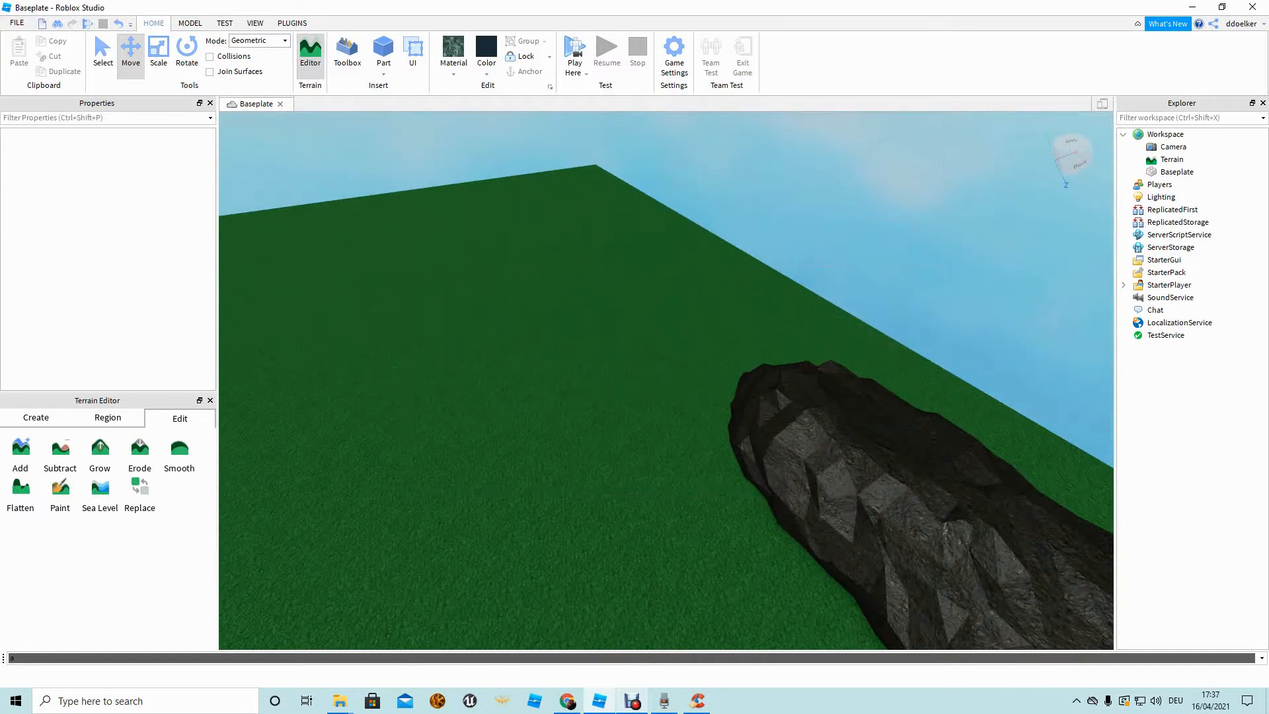
{"action": "key", "text": "w"}
{"action": "left_click", "coordinate": [383, 50]}
{"action": "left_click", "coordinate": [542, 423]}
{"action": "left_click", "coordinate": [666, 379]}
{"action": "left_click", "coordinate": [595, 423]}
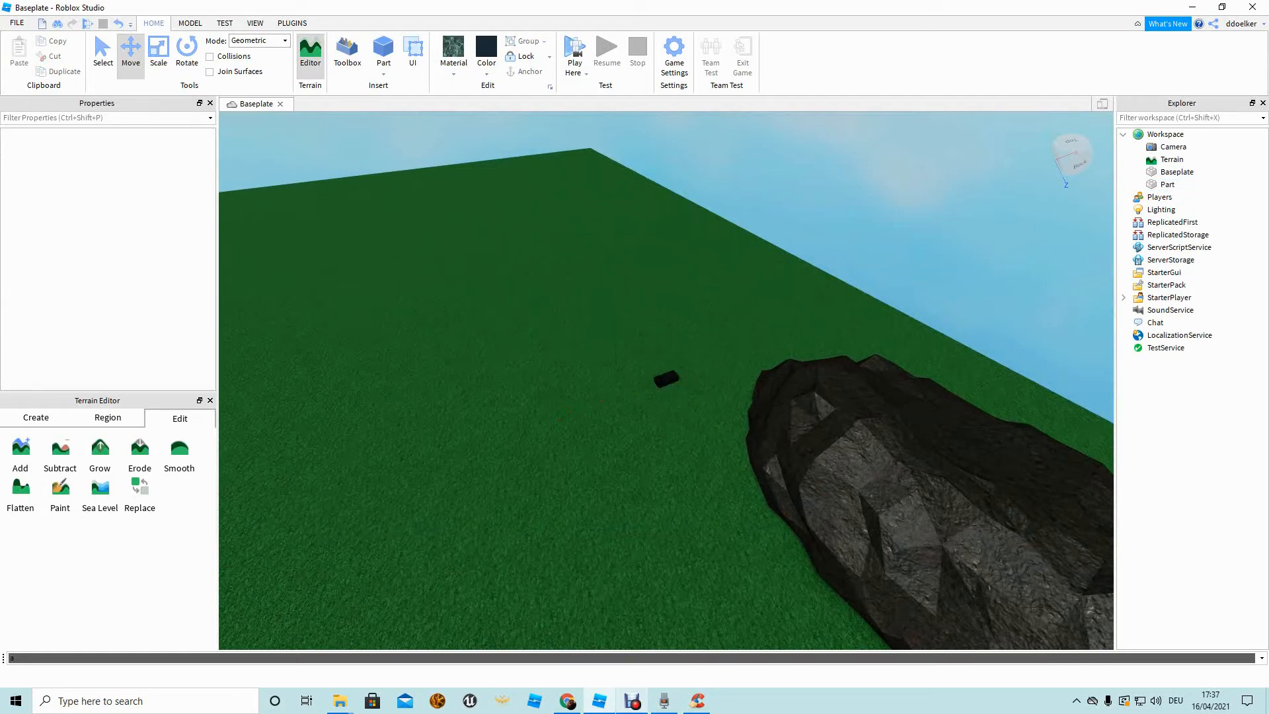
{"action": "left_click_drag", "start_coordinate": [792, 456], "coordinate": [427, 261]}
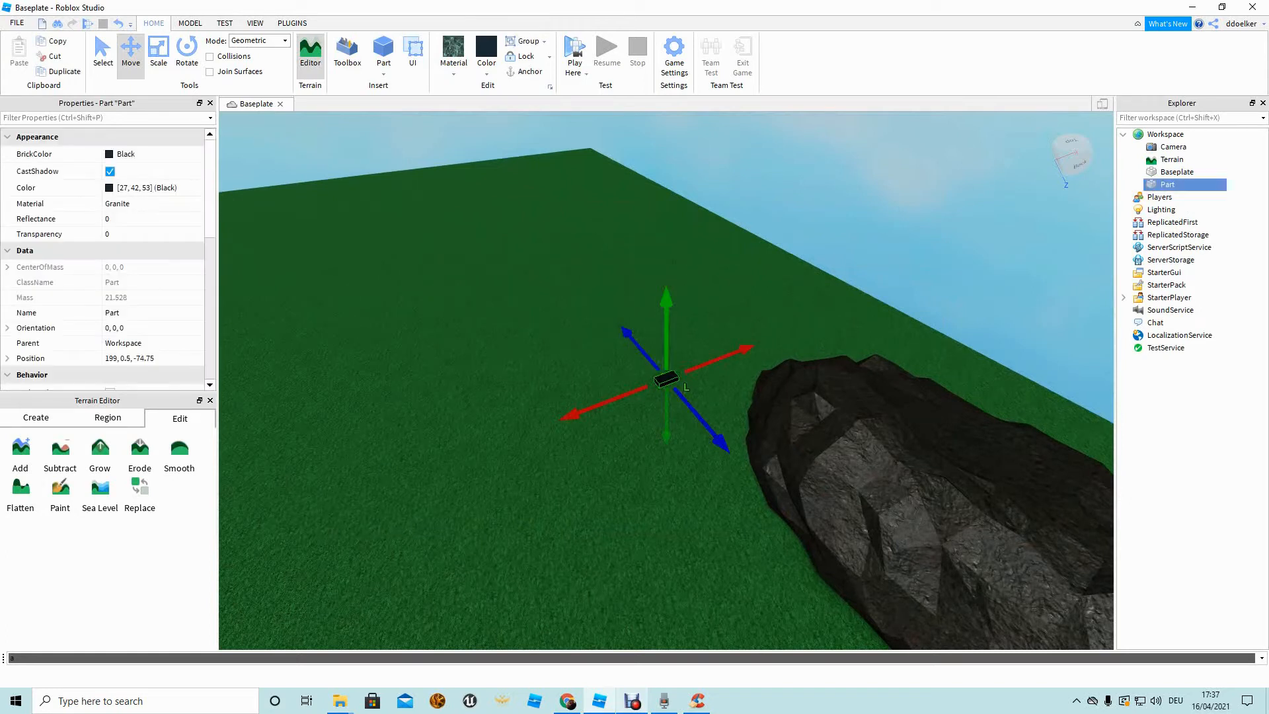
{"action": "key", "text": "Delete"}
{"action": "right_click_drag", "start_coordinate": [666, 379], "coordinate": [568, 251]}
{"action": "key", "text": "s"}
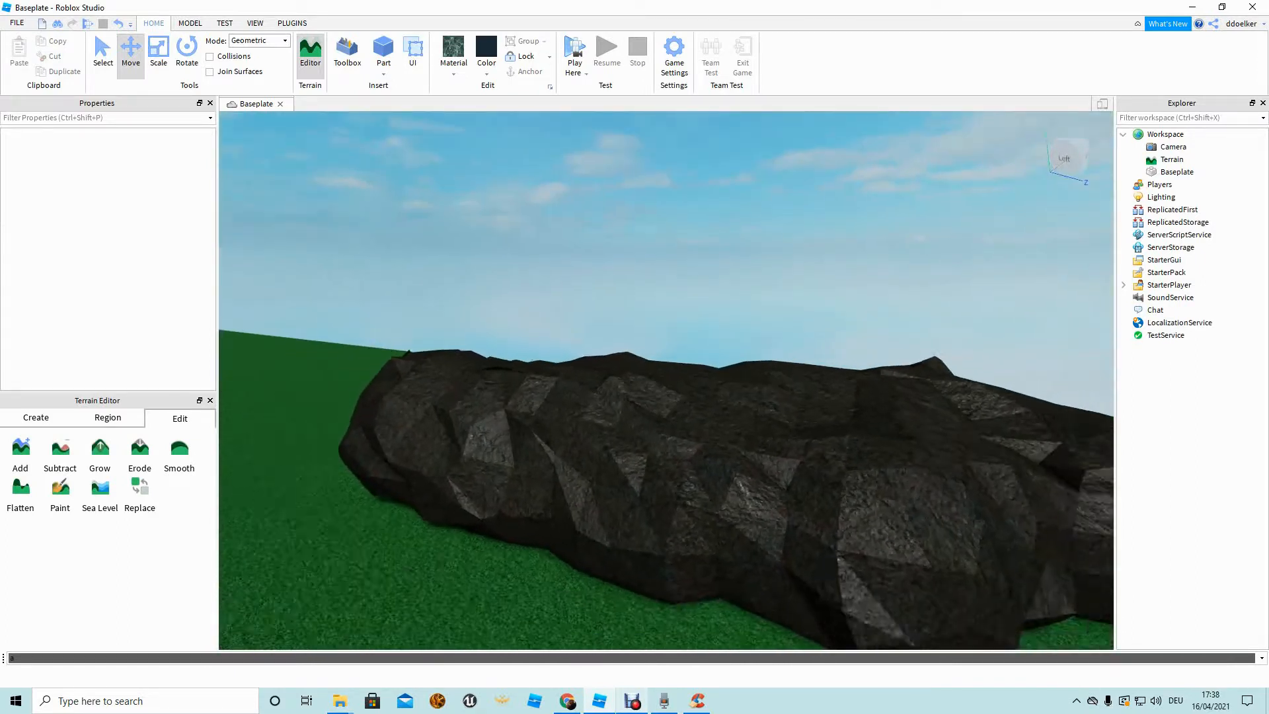
{"action": "key", "text": "w"}
With the Grow brush, build the basalt rock up along its length.
{"action": "left_click", "coordinate": [99, 455]}
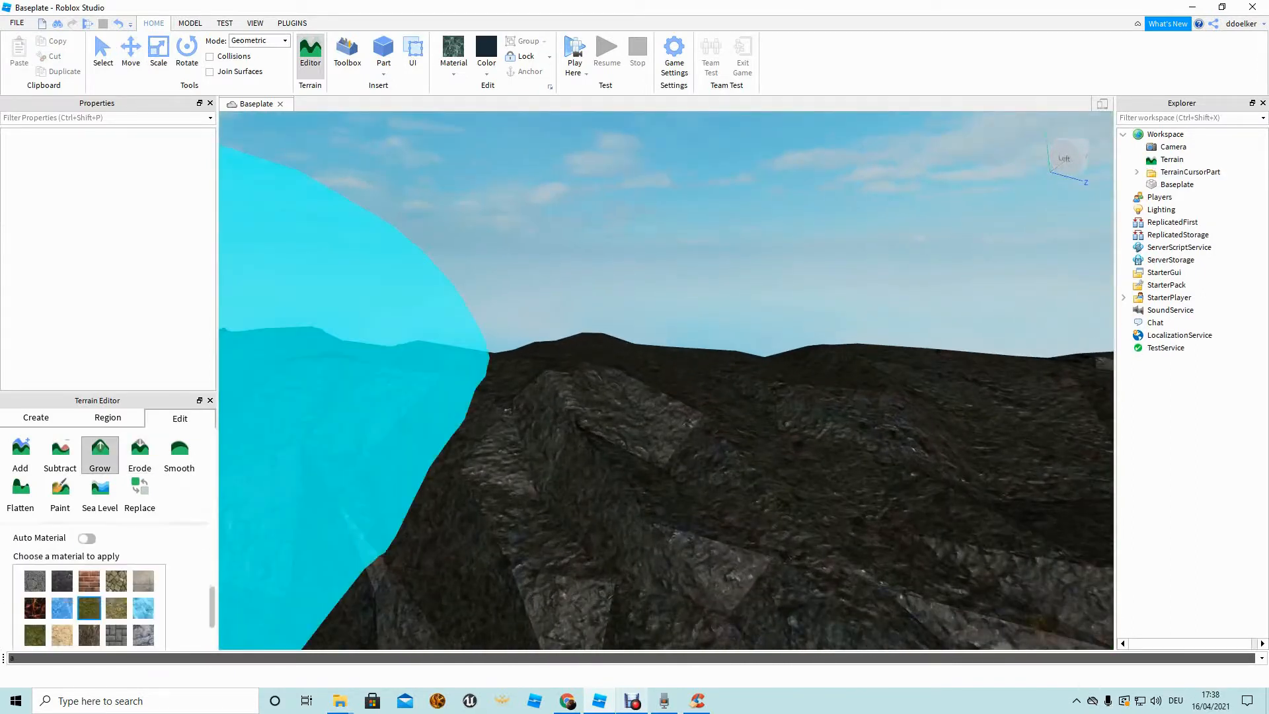
{"action": "mouse_move", "coordinate": [317, 397]}
{"action": "right_mouse_down"}
{"action": "mouse_move", "coordinate": [331, 330]}
{"action": "mouse_move", "coordinate": [391, 439]}
{"action": "mouse_move", "coordinate": [498, 445]}
{"action": "right_mouse_up"}
{"action": "key", "text": "s"}
{"action": "mouse_move", "coordinate": [658, 371]}
{"action": "left_mouse_down"}
{"action": "mouse_move", "coordinate": [555, 507]}
{"action": "mouse_move", "coordinate": [665, 345]}
{"action": "mouse_move", "coordinate": [580, 439]}
{"action": "mouse_move", "coordinate": [634, 355]}
{"action": "mouse_move", "coordinate": [551, 330]}
{"action": "mouse_move", "coordinate": [469, 538]}
{"action": "mouse_move", "coordinate": [518, 362]}
{"action": "mouse_move", "coordinate": [604, 306]}
{"action": "left_mouse_up"}
{"action": "key", "text": "d"}
{"action": "key", "text": "d"}
{"action": "right_click_drag", "start_coordinate": [605, 307], "coordinate": [541, 306]}
Enlarge the rock's right side and raise its peak higher.
{"action": "mouse_move", "coordinate": [561, 311]}
{"action": "left_mouse_down"}
{"action": "mouse_move", "coordinate": [683, 340]}
{"action": "mouse_move", "coordinate": [779, 324]}
{"action": "left_mouse_up"}
{"action": "right_click_drag", "start_coordinate": [779, 324], "coordinate": [774, 311]}
{"action": "key", "text": "w"}
{"action": "key", "text": "s"}
{"action": "key", "text": "w"}
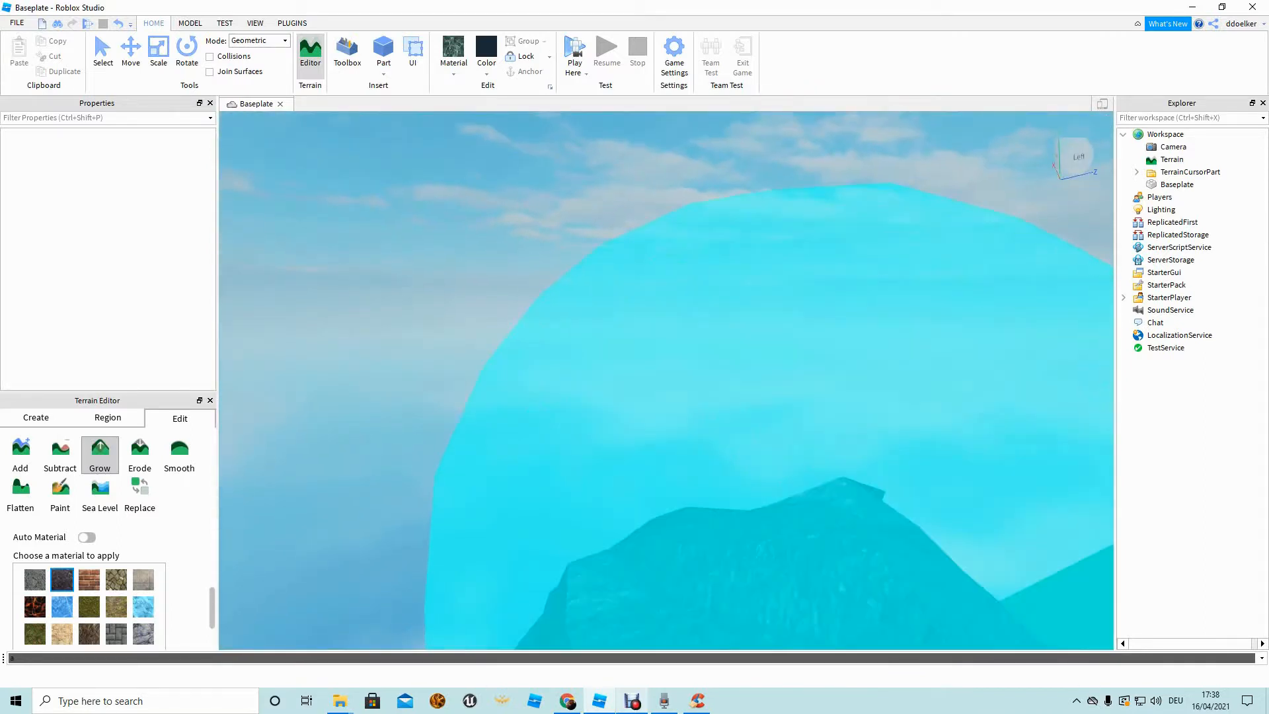
{"action": "mouse_move", "coordinate": [744, 494]}
{"action": "left_mouse_down"}
{"action": "mouse_move", "coordinate": [727, 519]}
{"action": "mouse_move", "coordinate": [883, 456]}
{"action": "left_mouse_up"}
{"action": "key", "text": "d"}
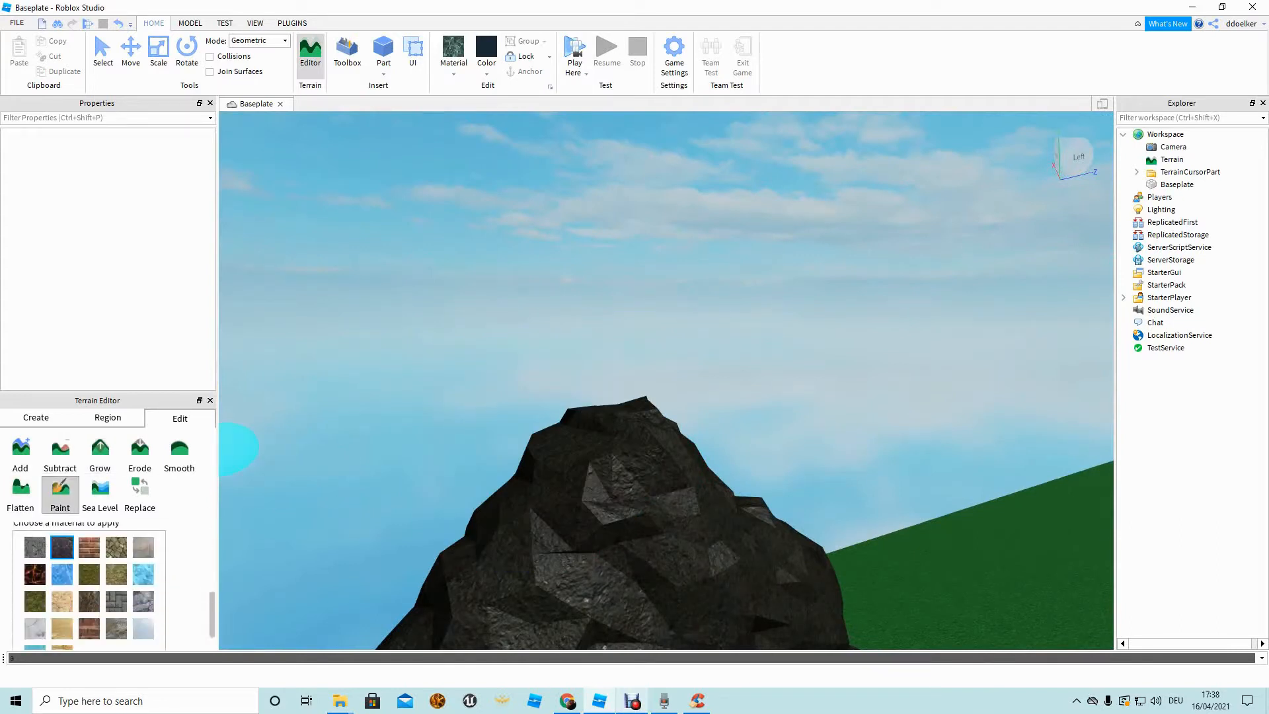
Paint snow over the mountain peak and down its left and right slopes.
{"action": "left_click_drag", "start_coordinate": [551, 453], "coordinate": [581, 397]}
{"action": "mouse_move", "coordinate": [651, 425]}
{"action": "right_mouse_down"}
{"action": "mouse_move", "coordinate": [596, 413]}
{"action": "mouse_move", "coordinate": [615, 423]}
{"action": "right_mouse_up"}
{"action": "left_click_drag", "start_coordinate": [645, 506], "coordinate": [690, 507]}
{"action": "mouse_move", "coordinate": [694, 509]}
{"action": "right_mouse_down"}
{"action": "mouse_move", "coordinate": [739, 504]}
{"action": "mouse_move", "coordinate": [742, 522]}
{"action": "mouse_move", "coordinate": [722, 448]}
{"action": "right_mouse_up"}
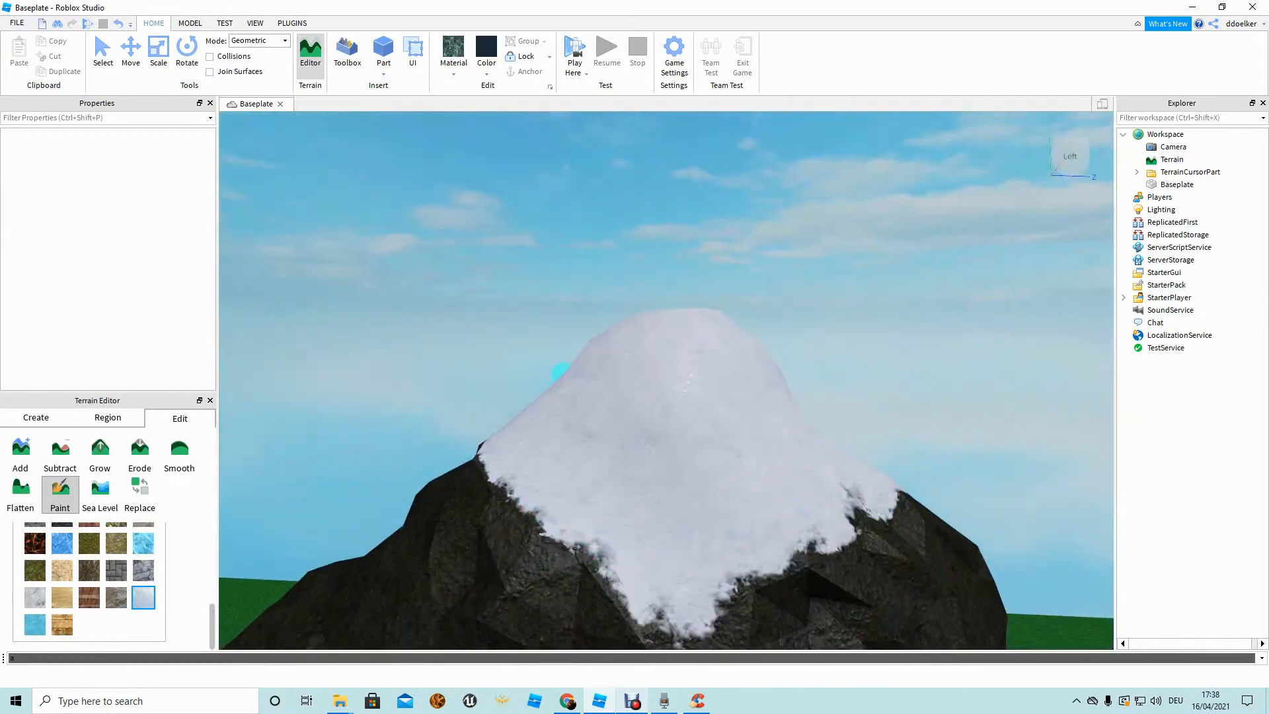
{"action": "key", "text": "a"}
{"action": "left_click", "coordinate": [516, 450]}
{"action": "key", "text": "d"}
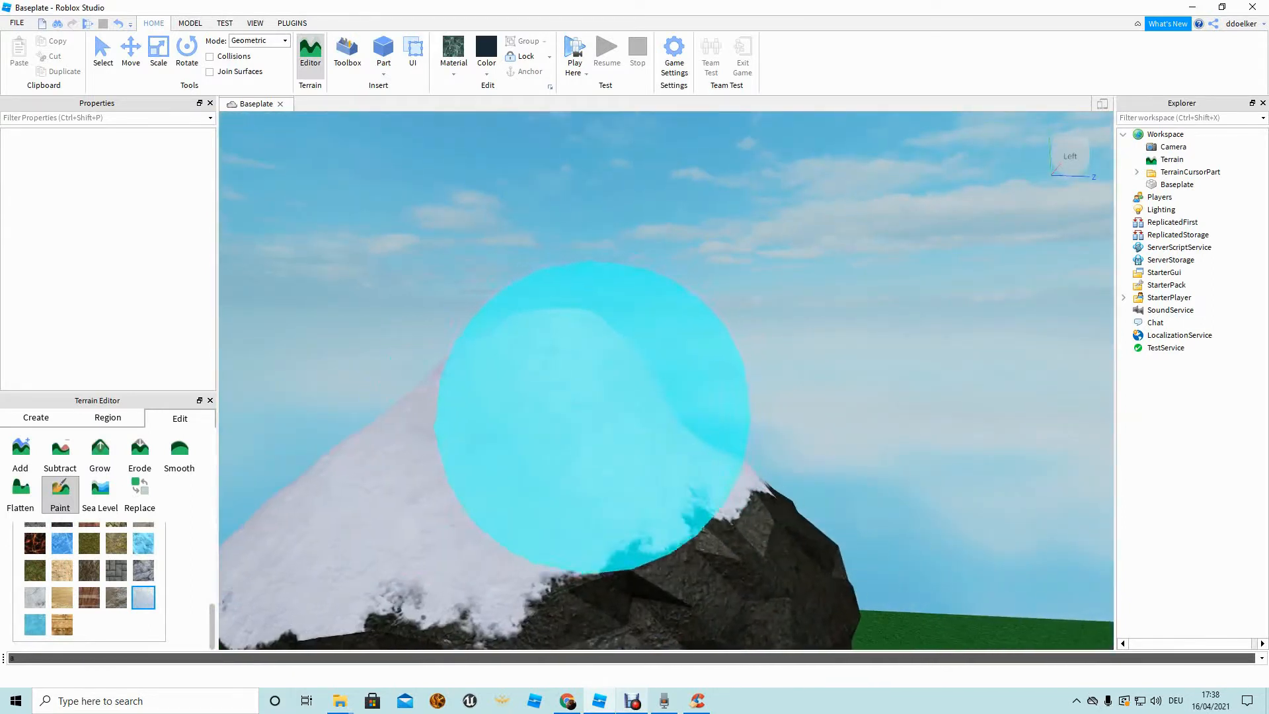
{"action": "key", "text": "d"}
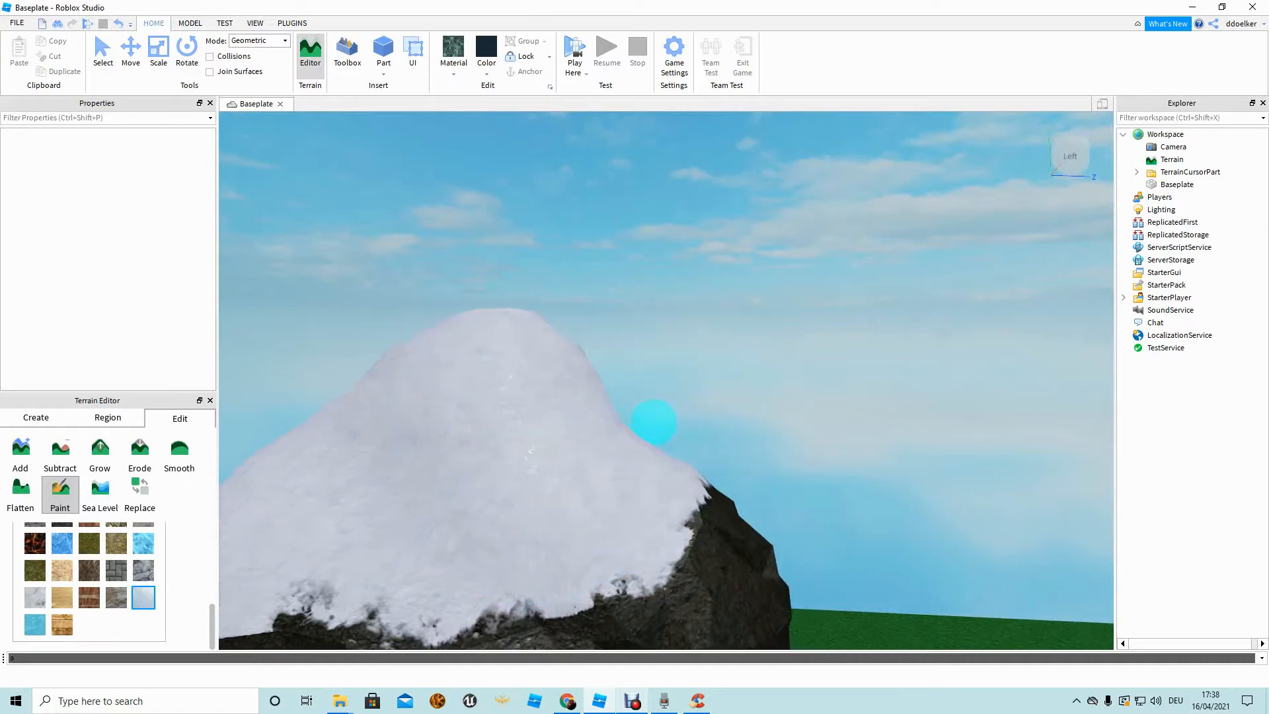
{"action": "left_click", "coordinate": [666, 512]}
{"action": "key", "text": "s"}
{"action": "mouse_move", "coordinate": [532, 405]}
{"action": "right_mouse_down"}
{"action": "mouse_move", "coordinate": [538, 390]}
{"action": "mouse_move", "coordinate": [543, 405]}
{"action": "right_mouse_up"}
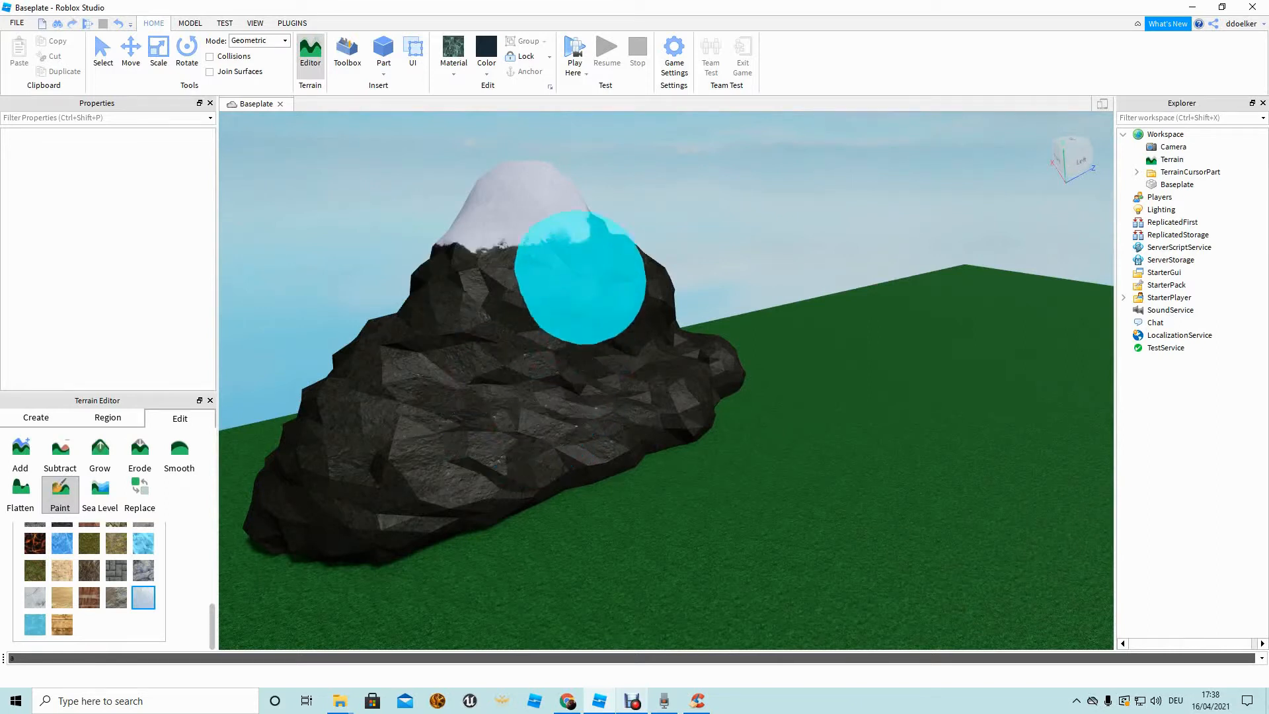
Orbit around the snowy peak to check the coverage.
{"action": "key", "text": "w"}
{"action": "right_click_drag", "start_coordinate": [589, 201], "coordinate": [586, 198]}
{"action": "key", "text": "s"}
{"action": "key", "text": "d"}
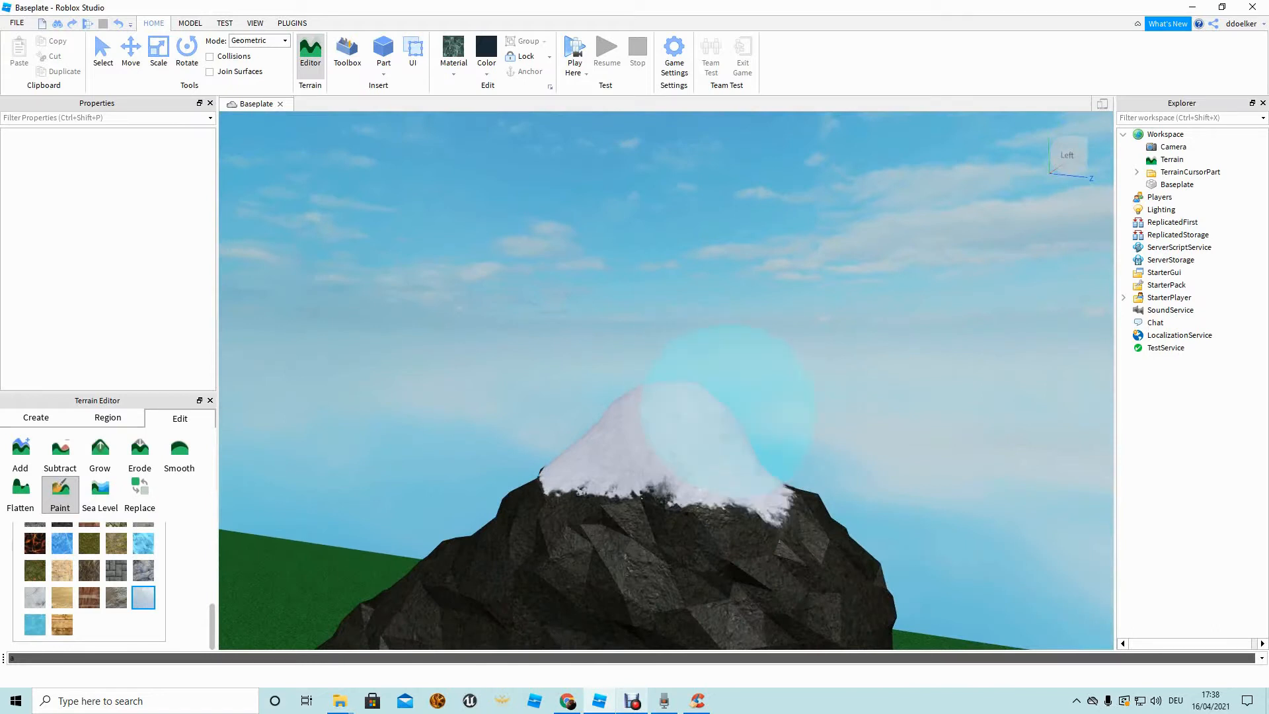
{"action": "key", "text": "d"}
{"action": "right_click_drag", "start_coordinate": [617, 388], "coordinate": [470, 397]}
{"action": "key", "text": "s"}
{"action": "key", "text": "a"}
{"action": "mouse_move", "coordinate": [620, 381]}
{"action": "right_mouse_down"}
{"action": "mouse_move", "coordinate": [549, 389]}
{"action": "mouse_move", "coordinate": [555, 366]}
{"action": "mouse_move", "coordinate": [683, 390]}
{"action": "mouse_move", "coordinate": [663, 423]}
{"action": "mouse_move", "coordinate": [701, 433]}
{"action": "mouse_move", "coordinate": [833, 423]}
{"action": "right_mouse_up"}
{"action": "key", "text": "a"}
Switch to the Move tool and fly the camera down to the mountain's base.
{"action": "left_click", "coordinate": [60, 494]}
{"action": "key", "text": "a"}
{"action": "key", "text": "w"}
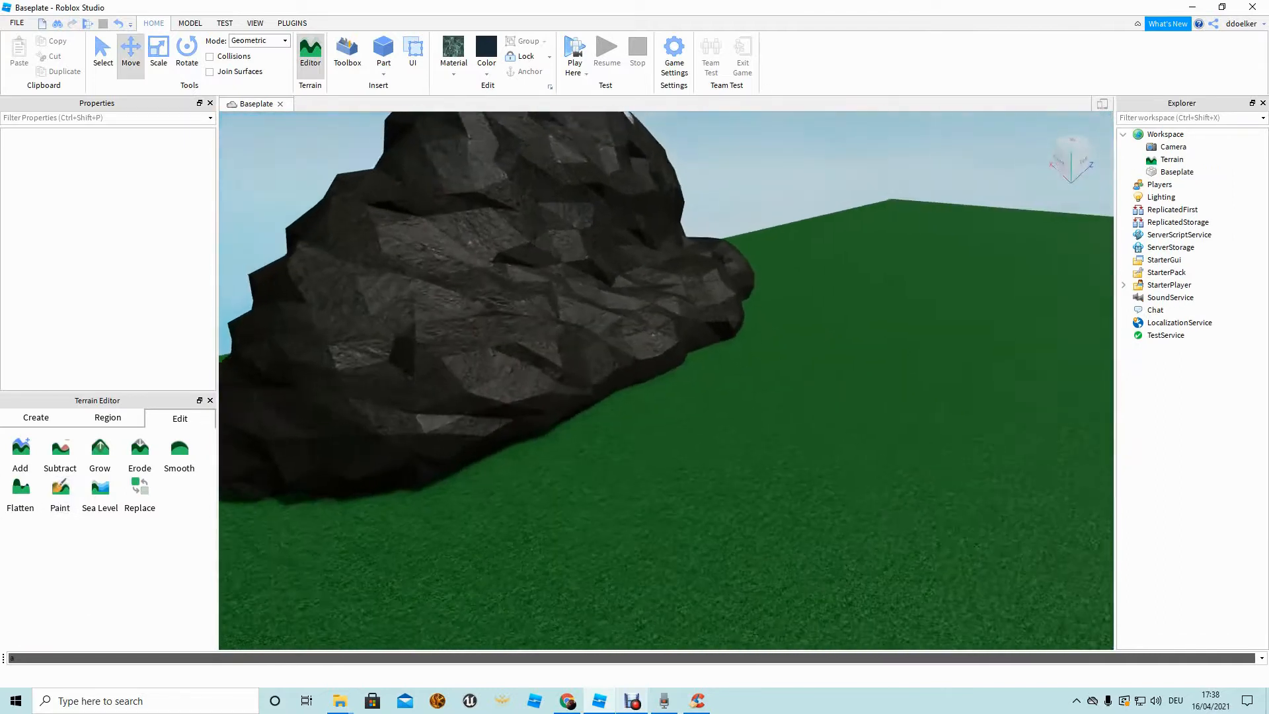
{"action": "key", "text": "w"}
{"action": "right_click_drag", "start_coordinate": [666, 381], "coordinate": [720, 423]}
{"action": "key", "text": "s"}
{"action": "key", "text": "w"}
{"action": "key", "text": "s"}
{"action": "key", "text": "w"}
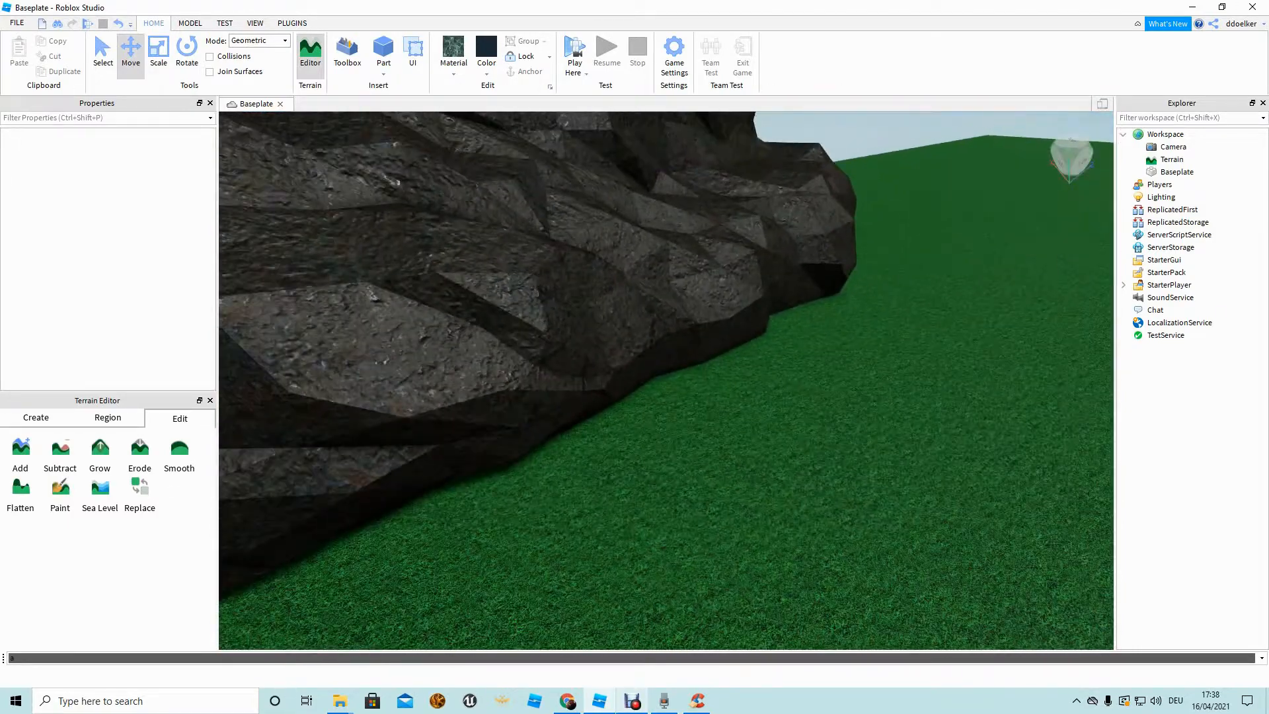
{"action": "key", "text": "d"}
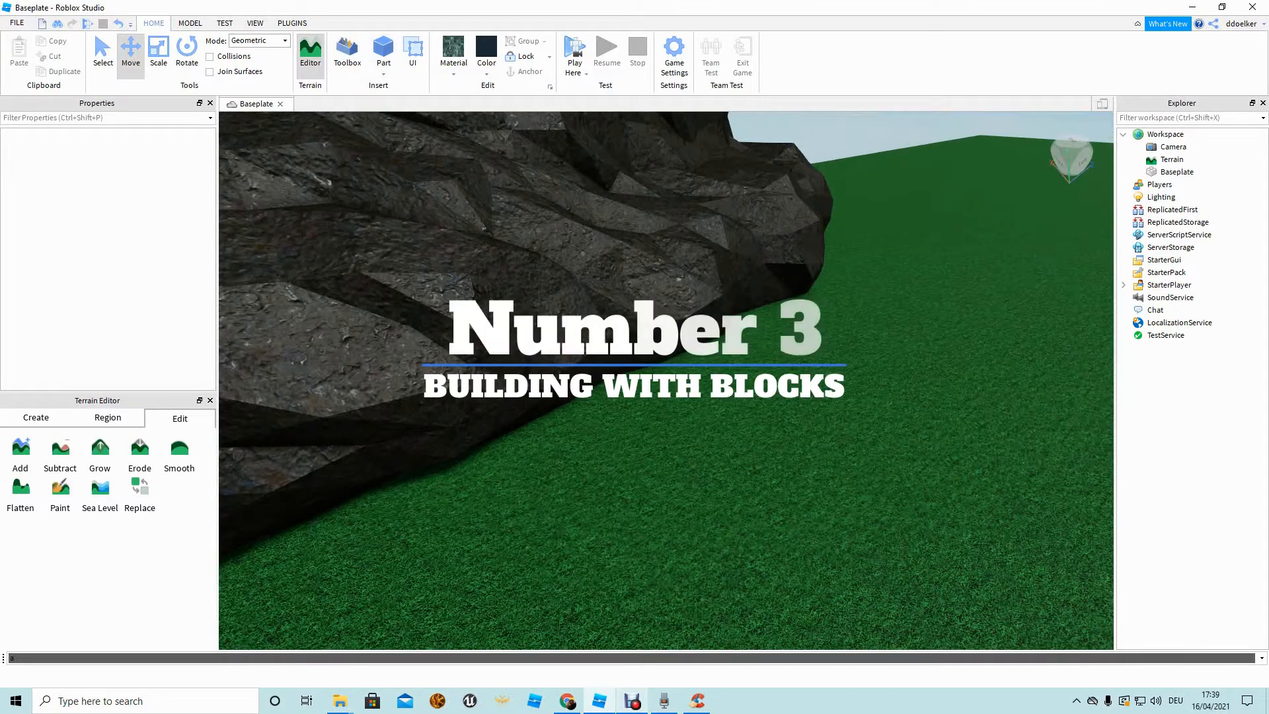
Insert a new Part and give it Brick material and Bright red colour.
{"action": "left_click", "coordinate": [383, 51]}
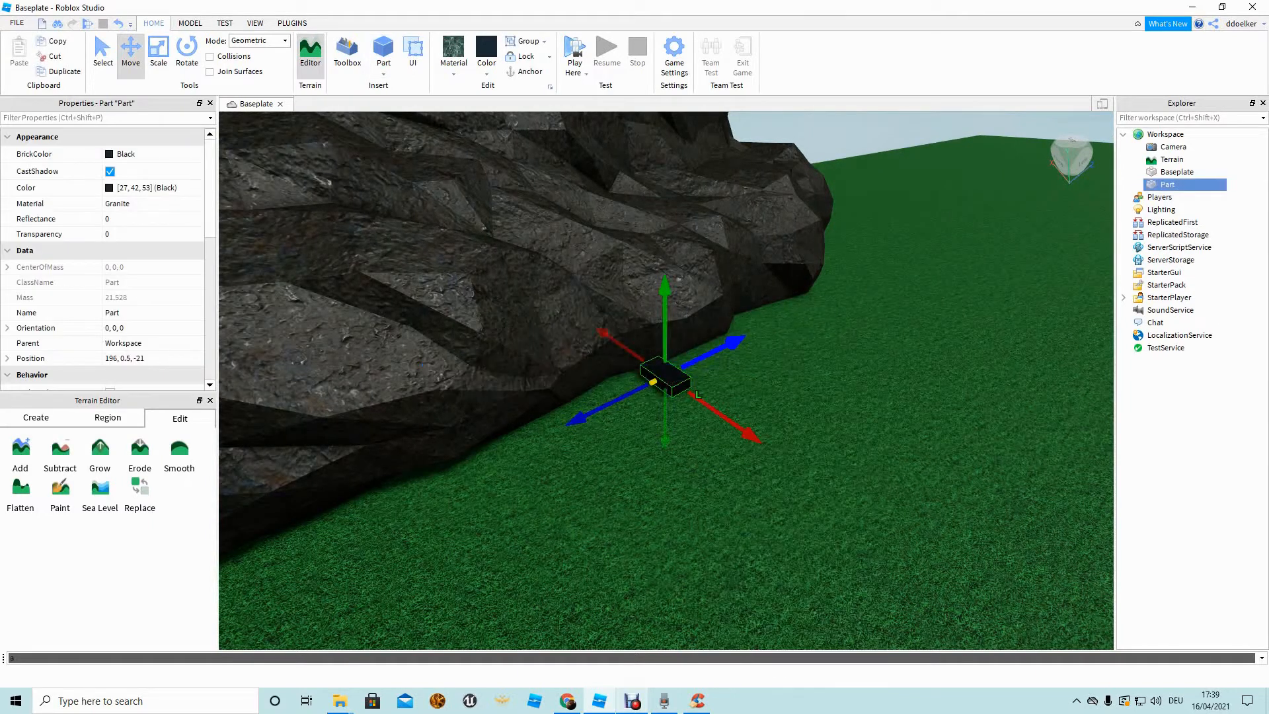
{"action": "key", "text": "f"}
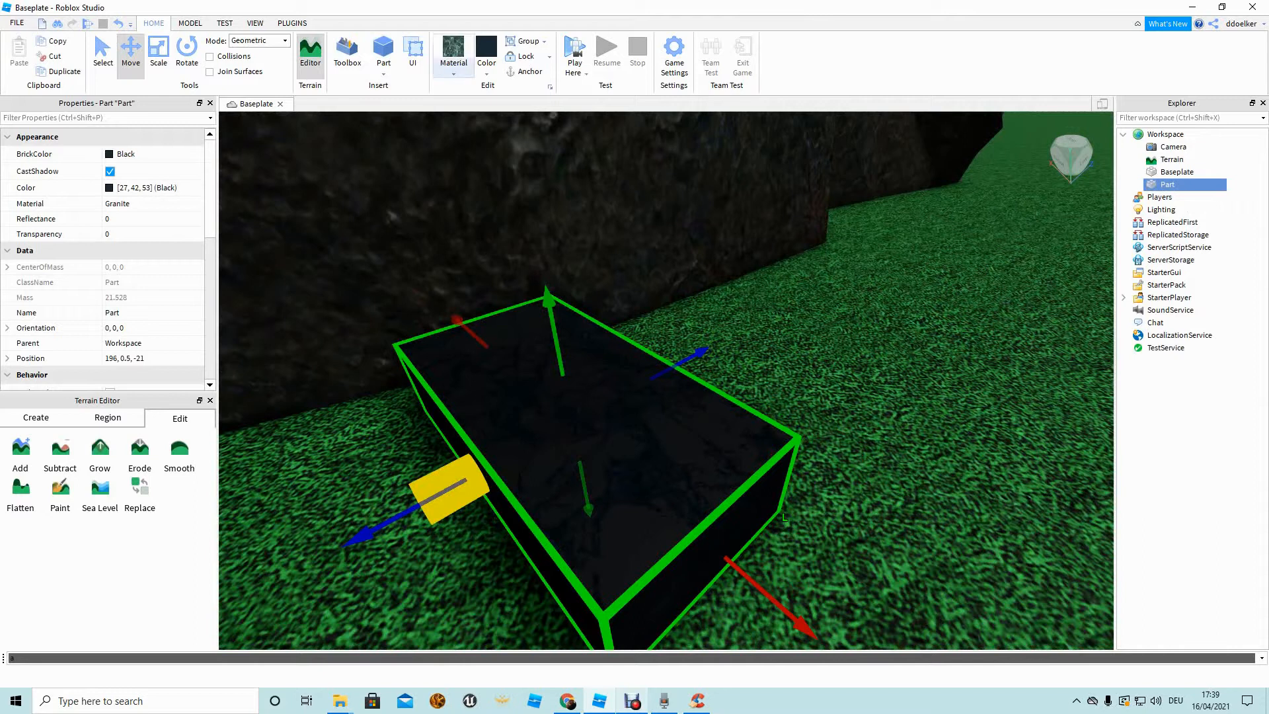
{"action": "left_click", "coordinate": [453, 54]}
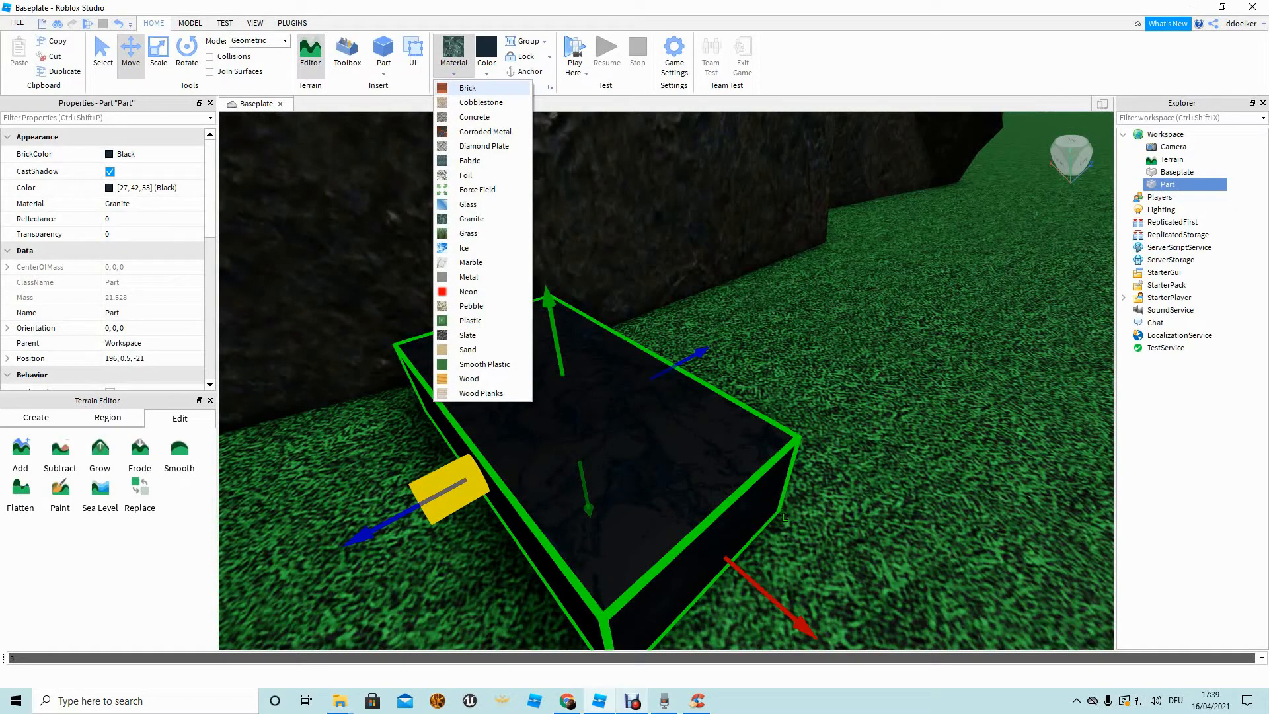
{"action": "left_click", "coordinate": [468, 88]}
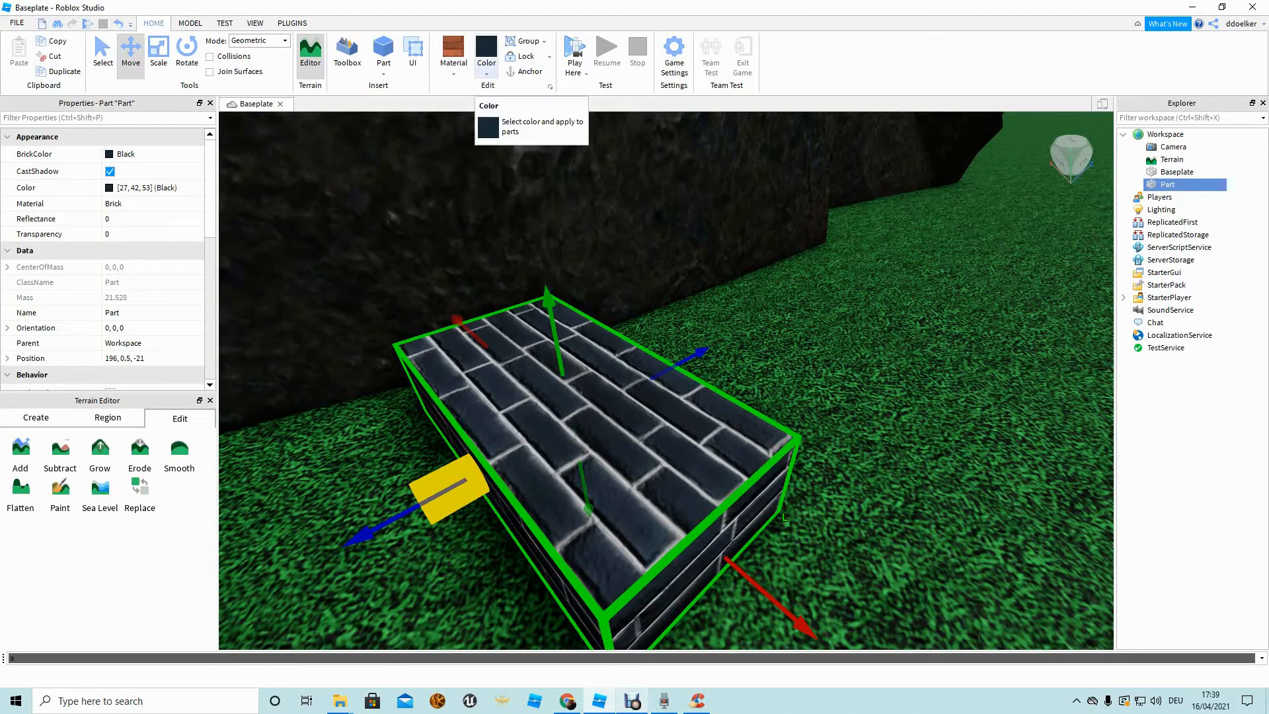
{"action": "left_click", "coordinate": [486, 56]}
{"action": "left_click", "coordinate": [486, 57]}
{"action": "left_click", "coordinate": [486, 56]}
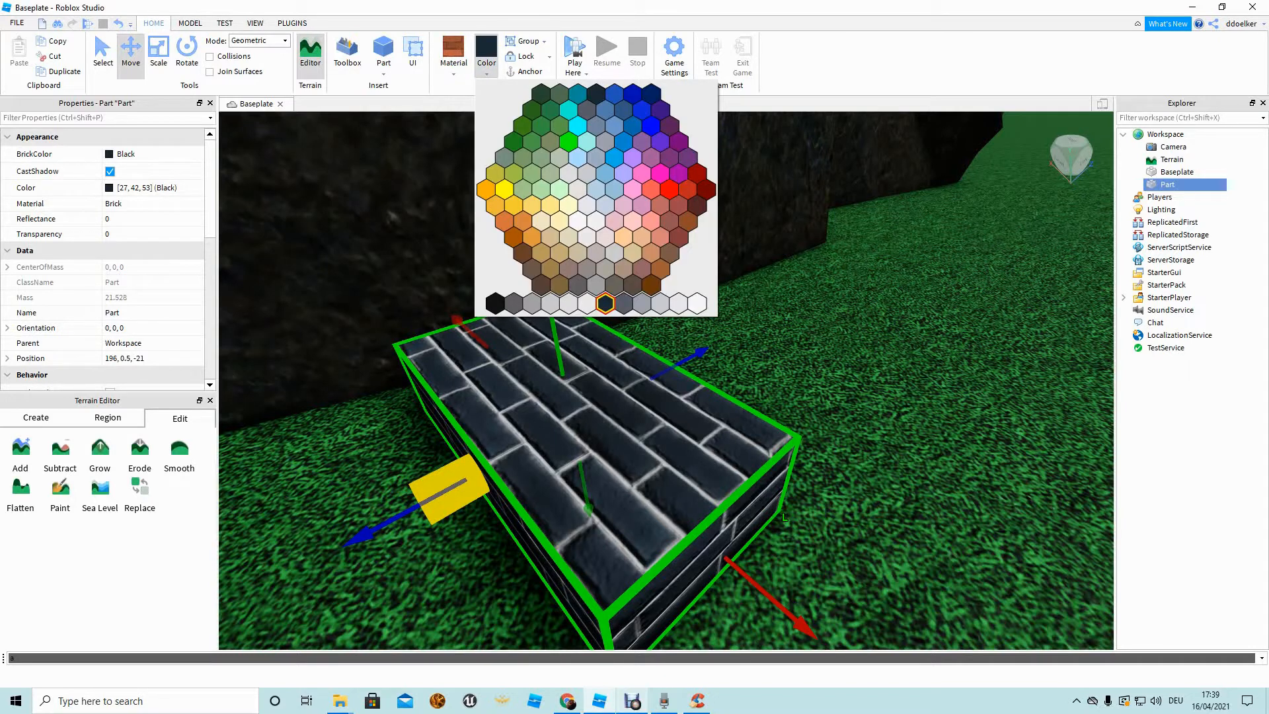
{"action": "left_click", "coordinate": [486, 56]}
{"action": "left_click", "coordinate": [486, 56]}
{"action": "left_click", "coordinate": [688, 190]}
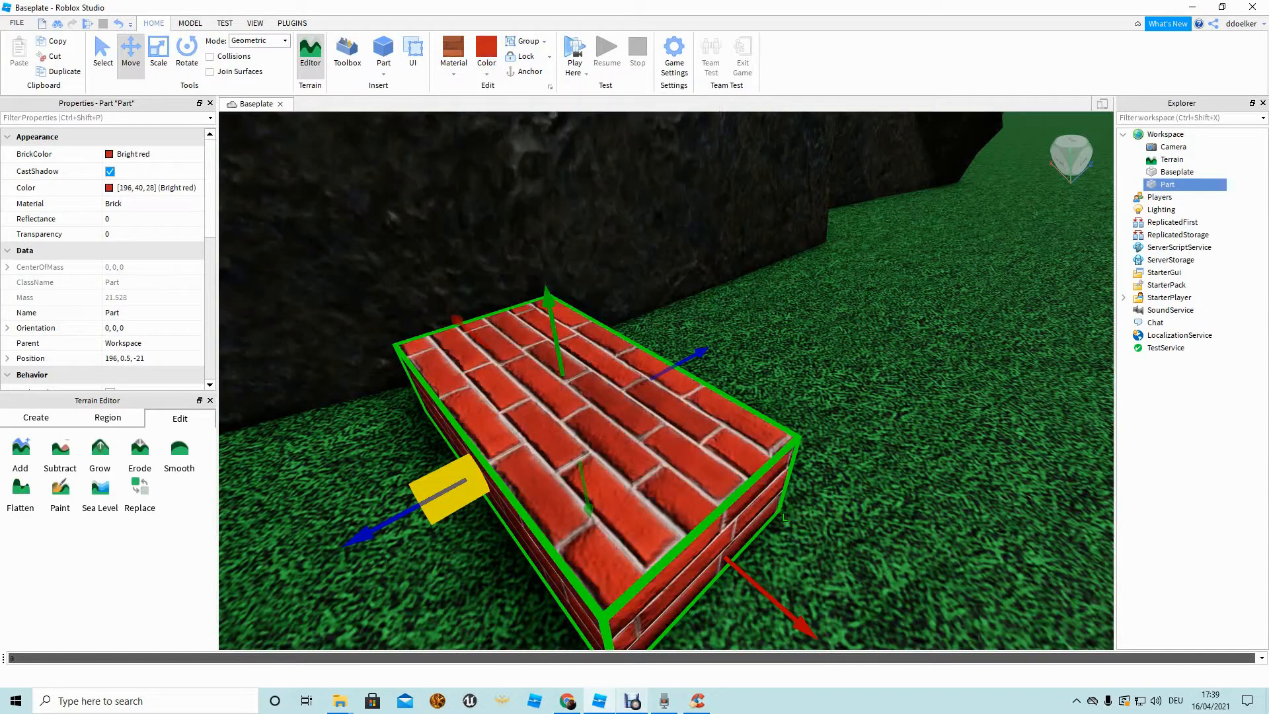
Rotate the red brick block three 90° turns and move it against the mountain.
{"action": "right_click_drag", "start_coordinate": [666, 330], "coordinate": [667, 397]}
{"action": "scroll", "coordinate": [666, 380], "scroll_direction": "down", "scroll_amount": 5}
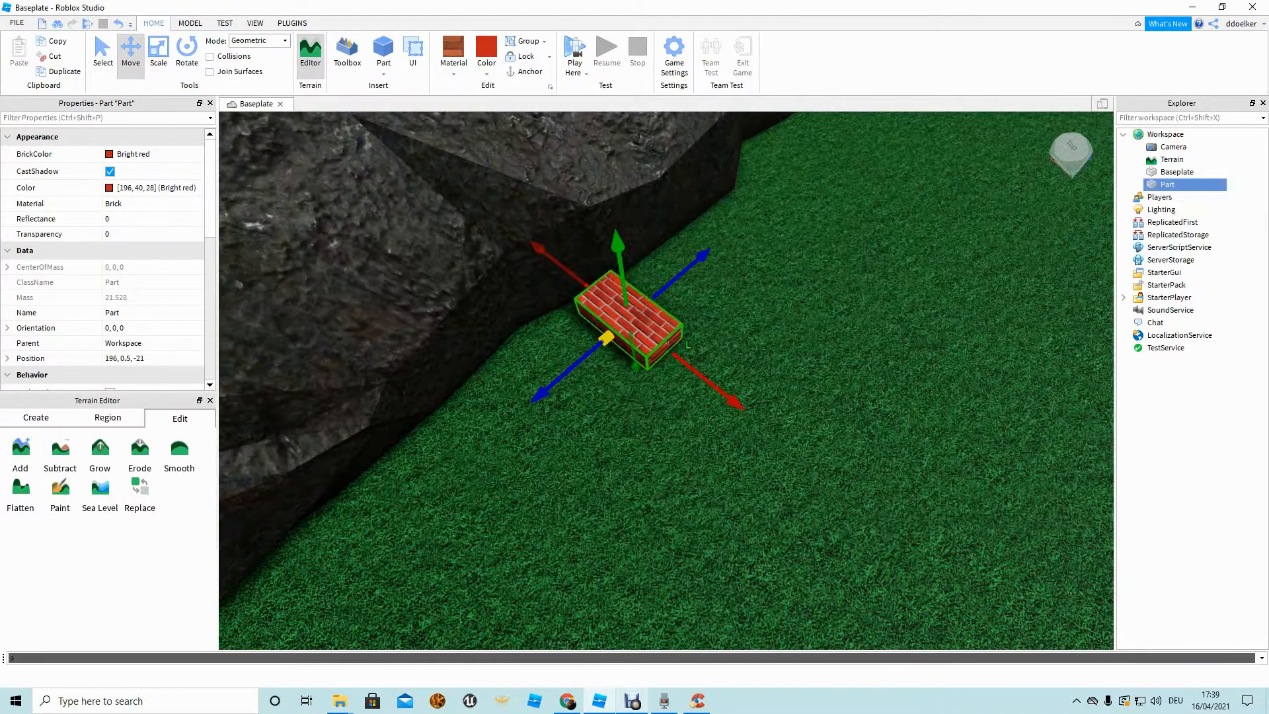
{"action": "scroll", "coordinate": [666, 380], "scroll_direction": "up", "scroll_amount": 3}
{"action": "scroll", "coordinate": [666, 380], "scroll_direction": "up", "scroll_amount": 3}
{"action": "scroll", "coordinate": [666, 380], "scroll_direction": "down", "scroll_amount": 5}
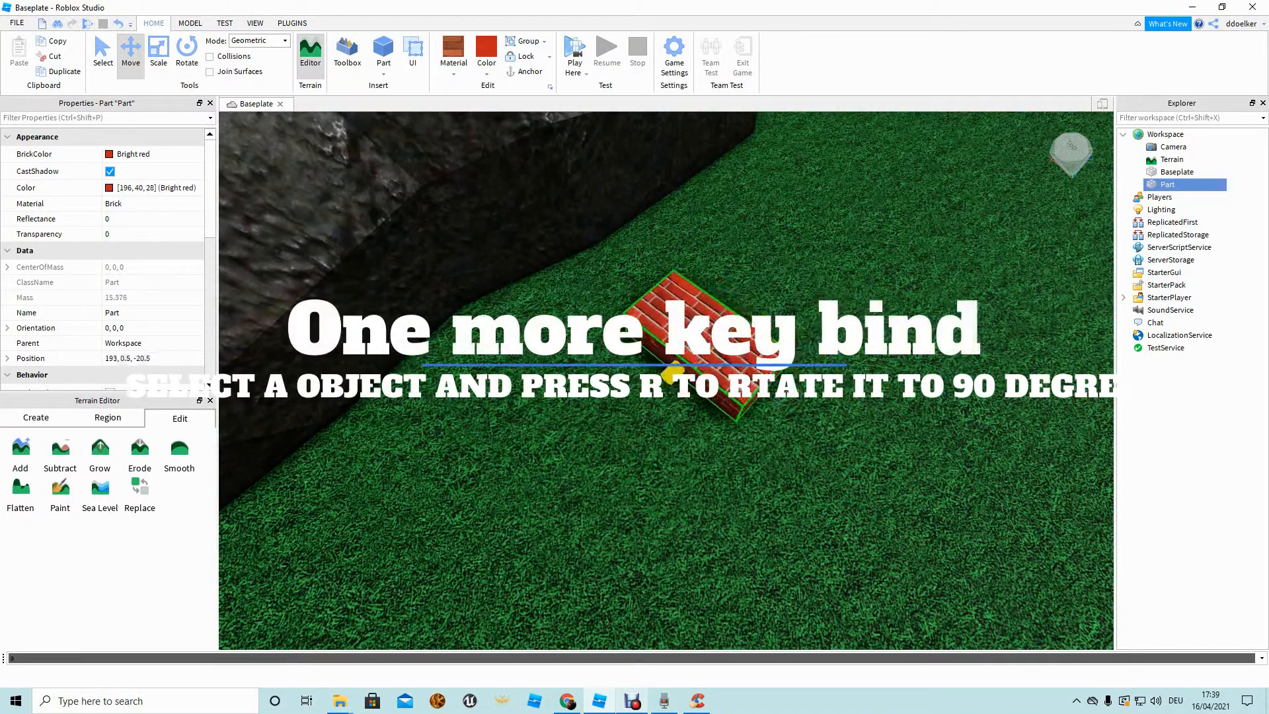
{"action": "key", "text": "r"}
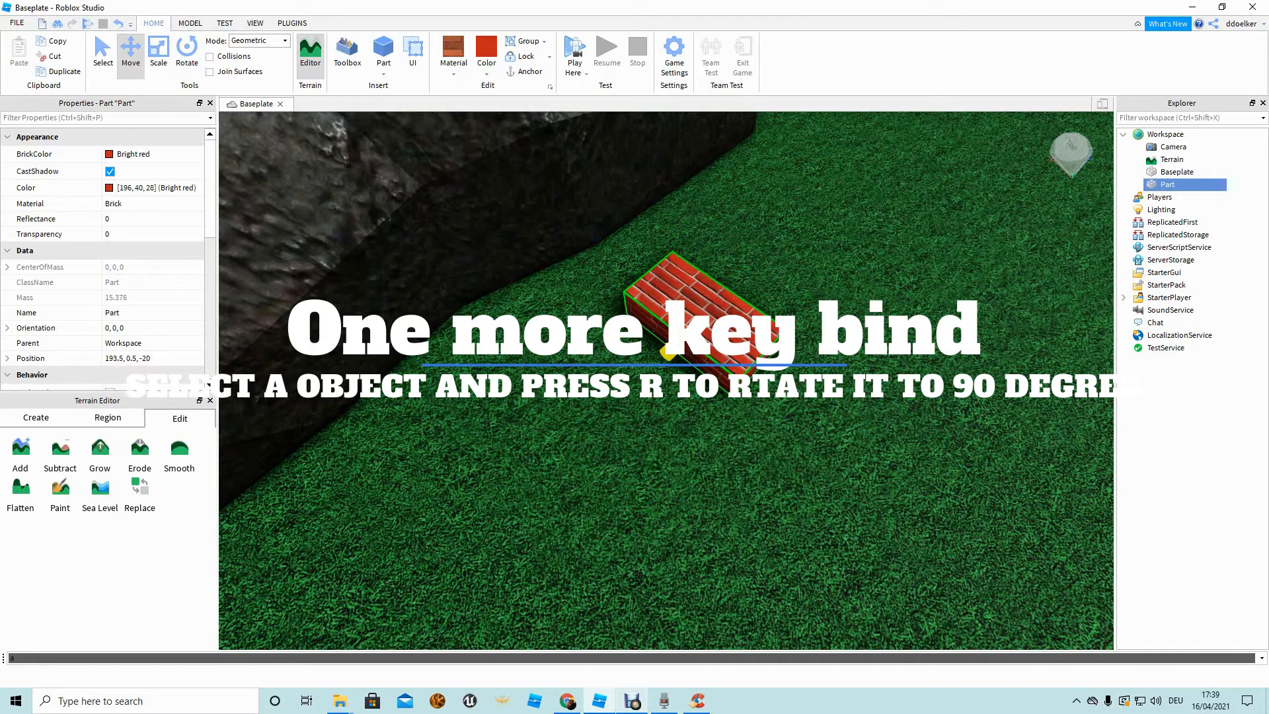
{"action": "key", "text": "r"}
{"action": "key", "text": "r"}
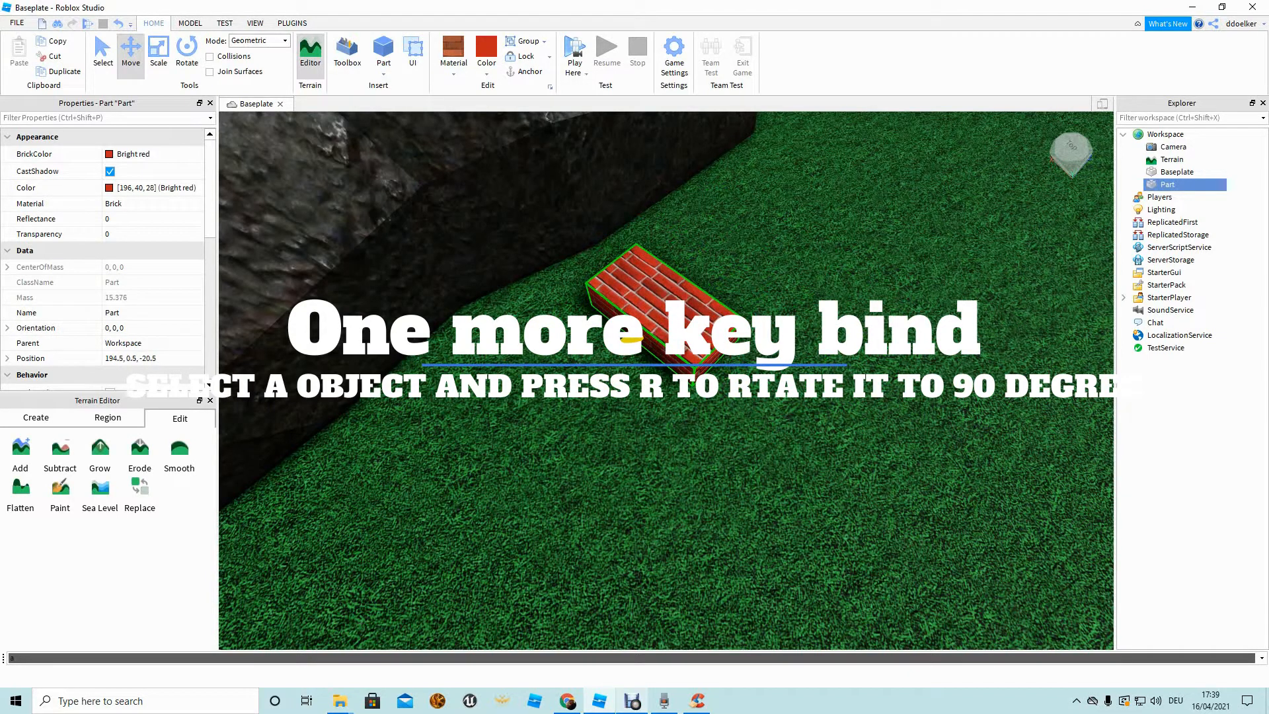
{"action": "key", "text": "r"}
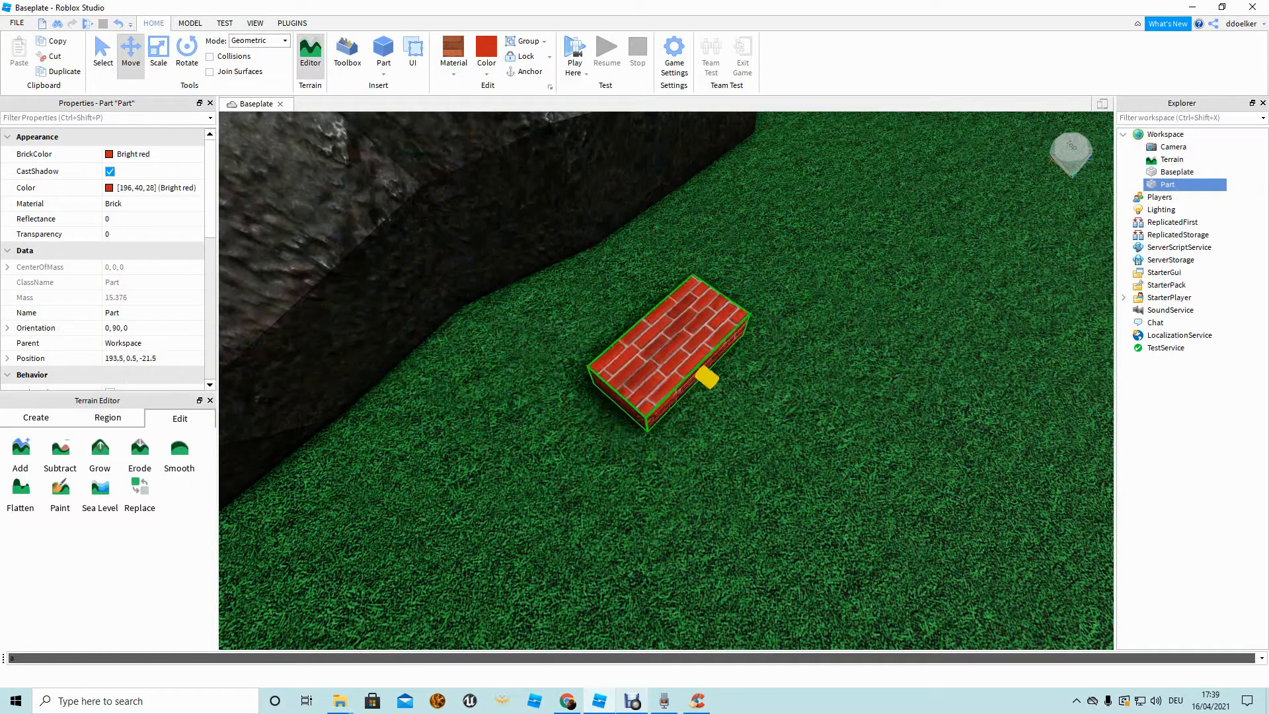
{"action": "left_click_drag", "start_coordinate": [616, 291], "coordinate": [604, 289]}
{"action": "right_click_drag", "start_coordinate": [604, 289], "coordinate": [674, 257]}
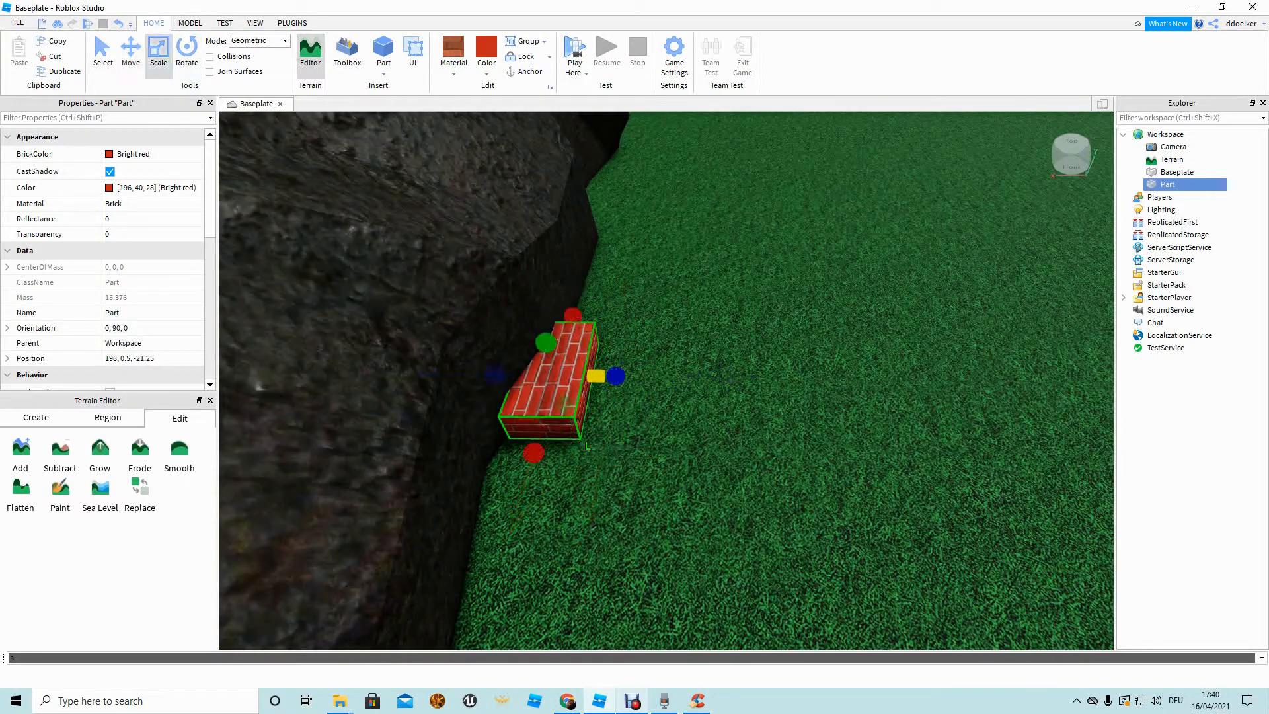
Scale the brick block into a tall, thin wall and view it up close.
{"action": "left_click_drag", "start_coordinate": [616, 376], "coordinate": [584, 376]}
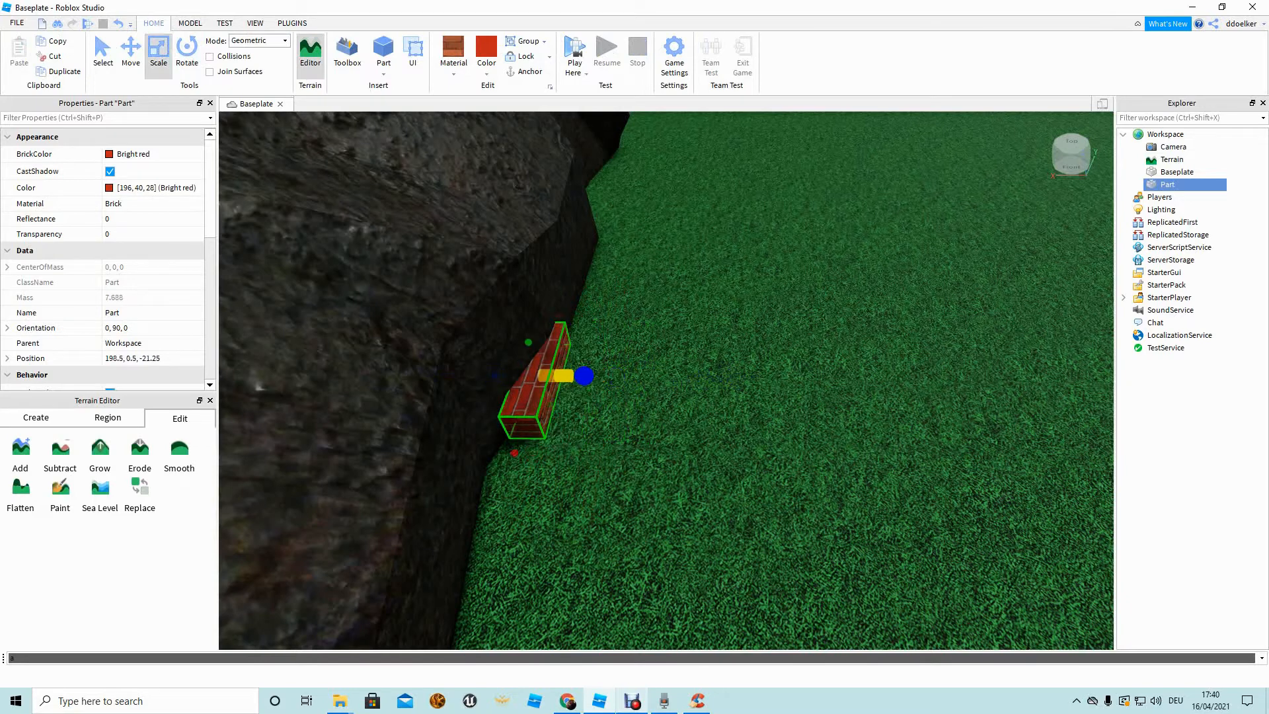
{"action": "key", "text": "d"}
{"action": "right_click_drag", "start_coordinate": [584, 375], "coordinate": [450, 331]}
{"action": "left_click_drag", "start_coordinate": [597, 422], "coordinate": [585, 233]}
{"action": "key", "text": "d"}
{"action": "left_click_drag", "start_coordinate": [560, 368], "coordinate": [684, 364]}
{"action": "left_click", "coordinate": [726, 410]}
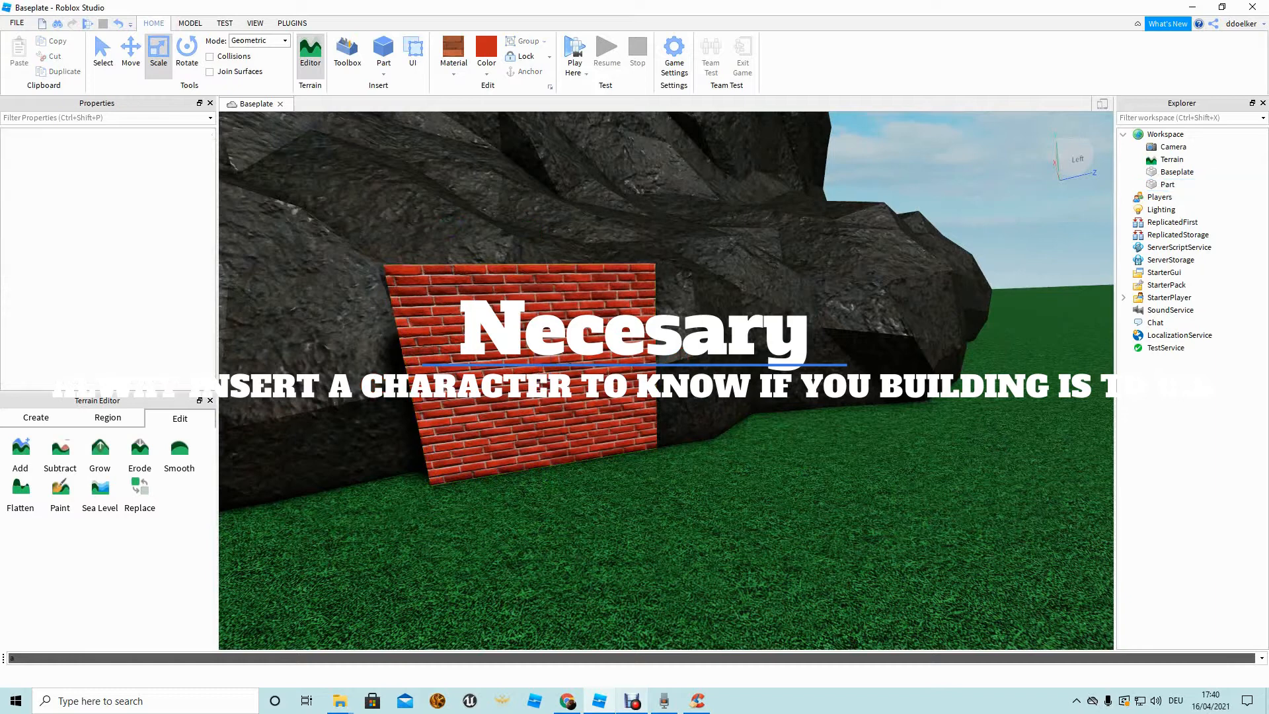
{"action": "right_click_drag", "start_coordinate": [727, 409], "coordinate": [694, 442]}
{"action": "key", "text": "w"}
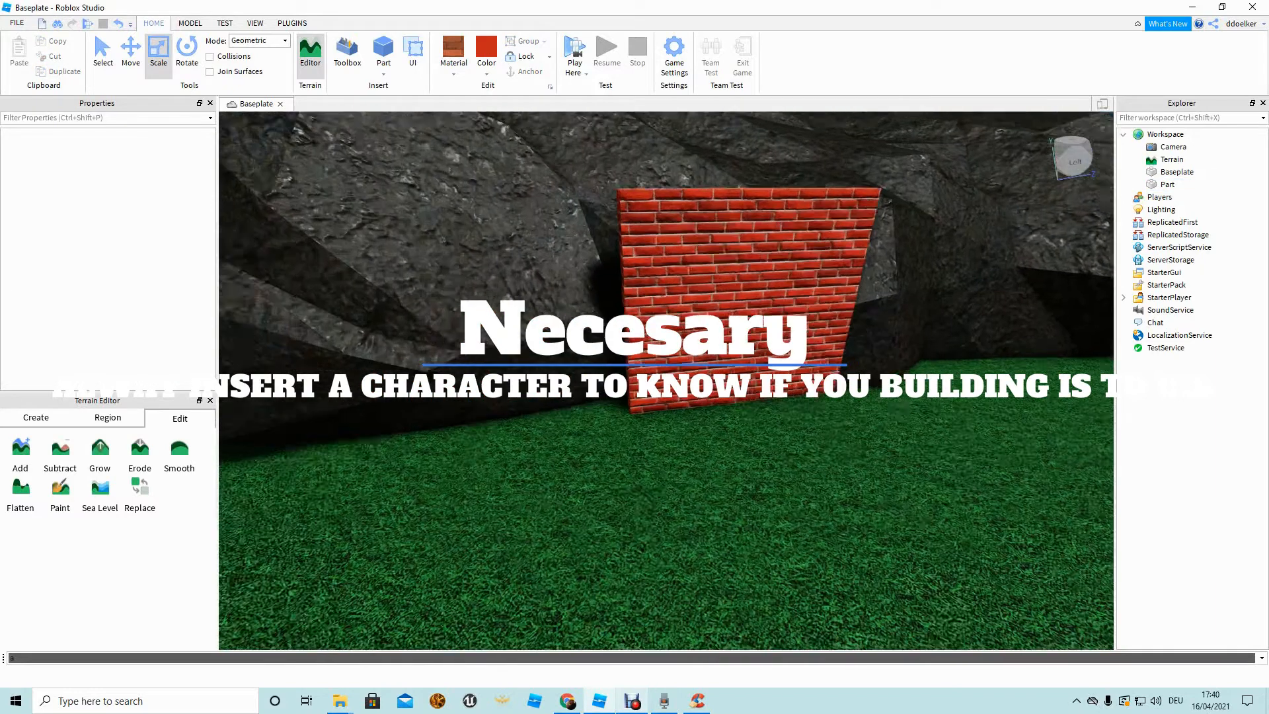
{"action": "right_click", "coordinate": [768, 151]}
{"action": "right_click_drag", "start_coordinate": [747, 496], "coordinate": [740, 456]}
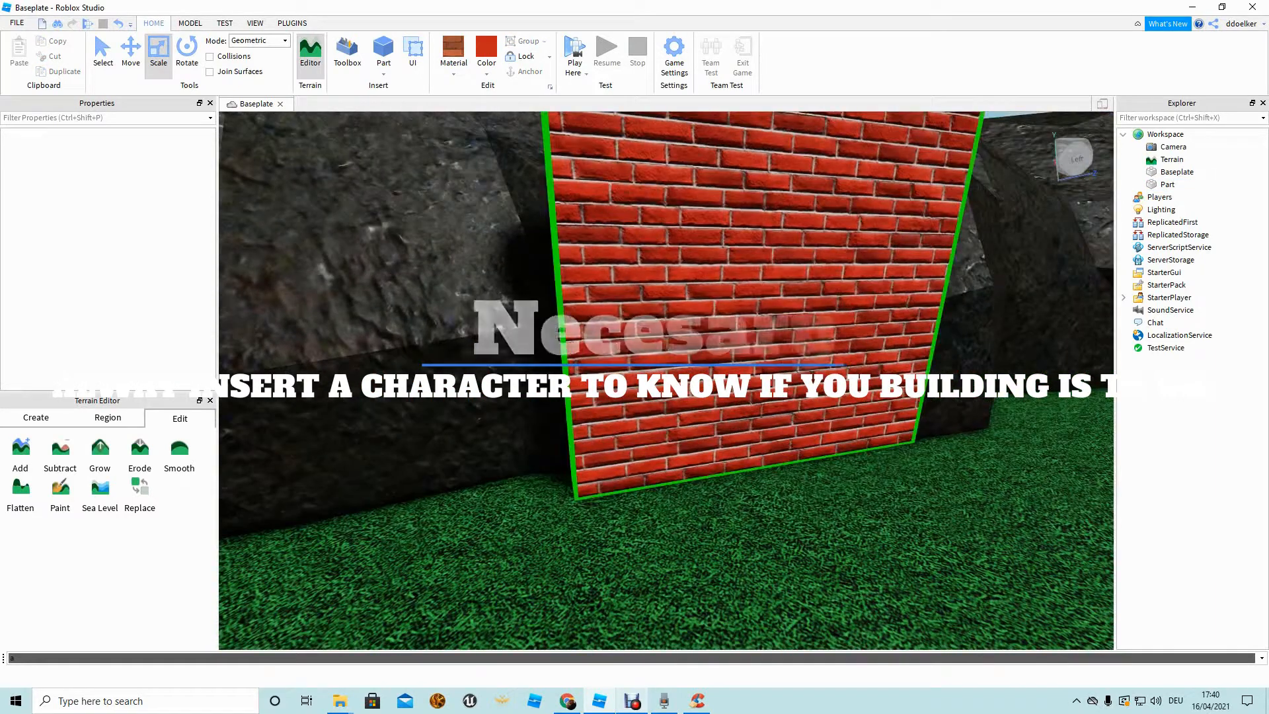
{"action": "scroll", "coordinate": [740, 449], "scroll_direction": "down", "scroll_amount": 2}
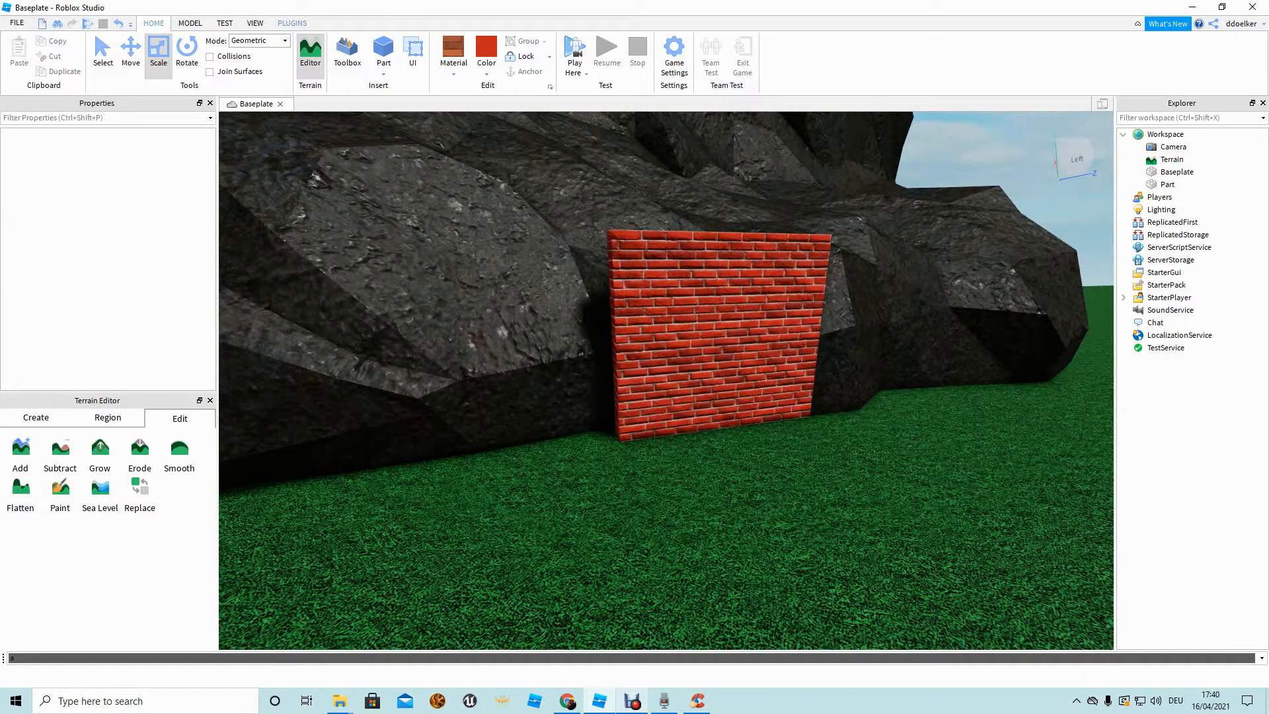
Insert a Block Rig Dummy with Build Rig and place it in front of the brick wall.
{"action": "left_click", "coordinate": [292, 23]}
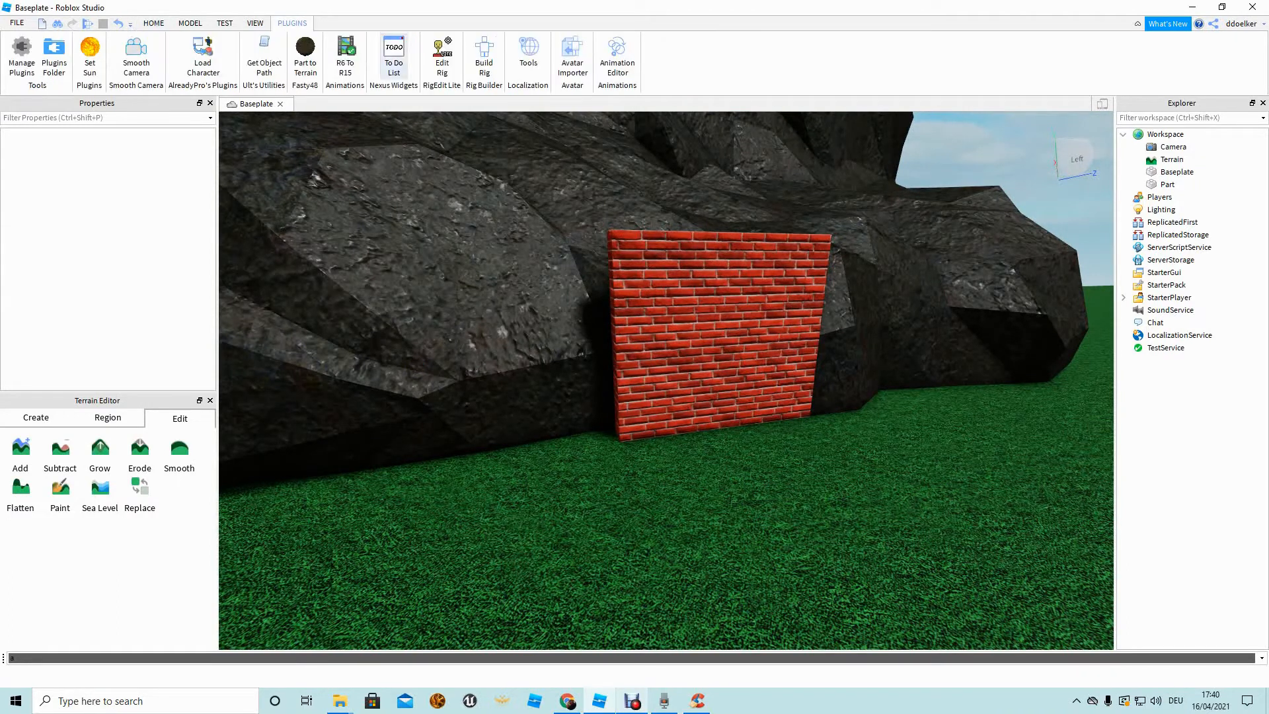
{"action": "left_click", "coordinate": [484, 56]}
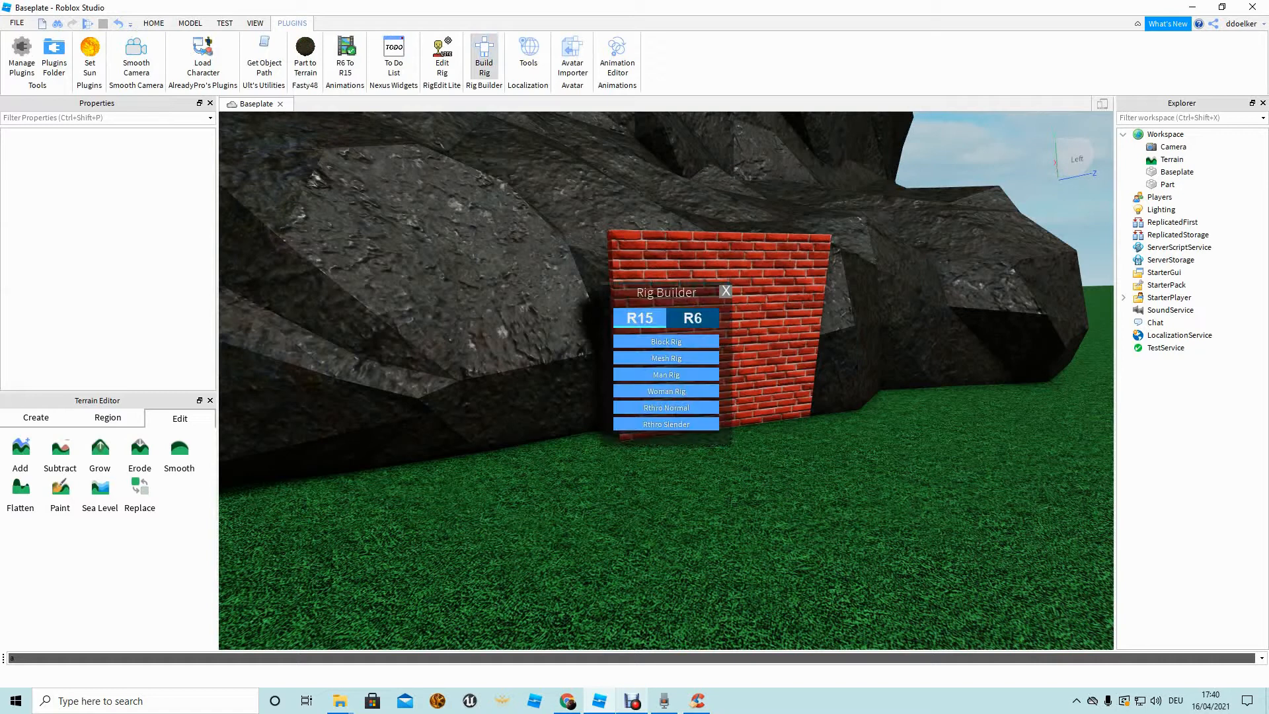
{"action": "left_click", "coordinate": [666, 342]}
{"action": "left_click_drag", "start_coordinate": [680, 390], "coordinate": [746, 433]}
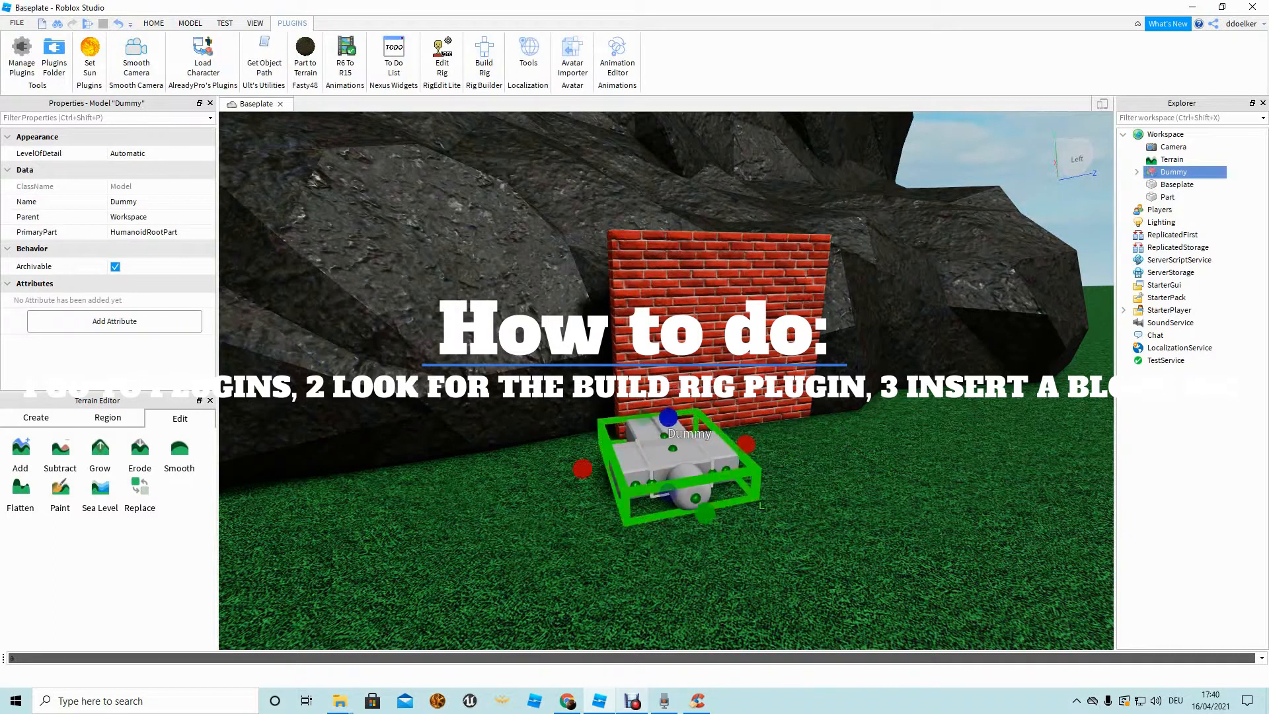
{"action": "key", "text": "Delete"}
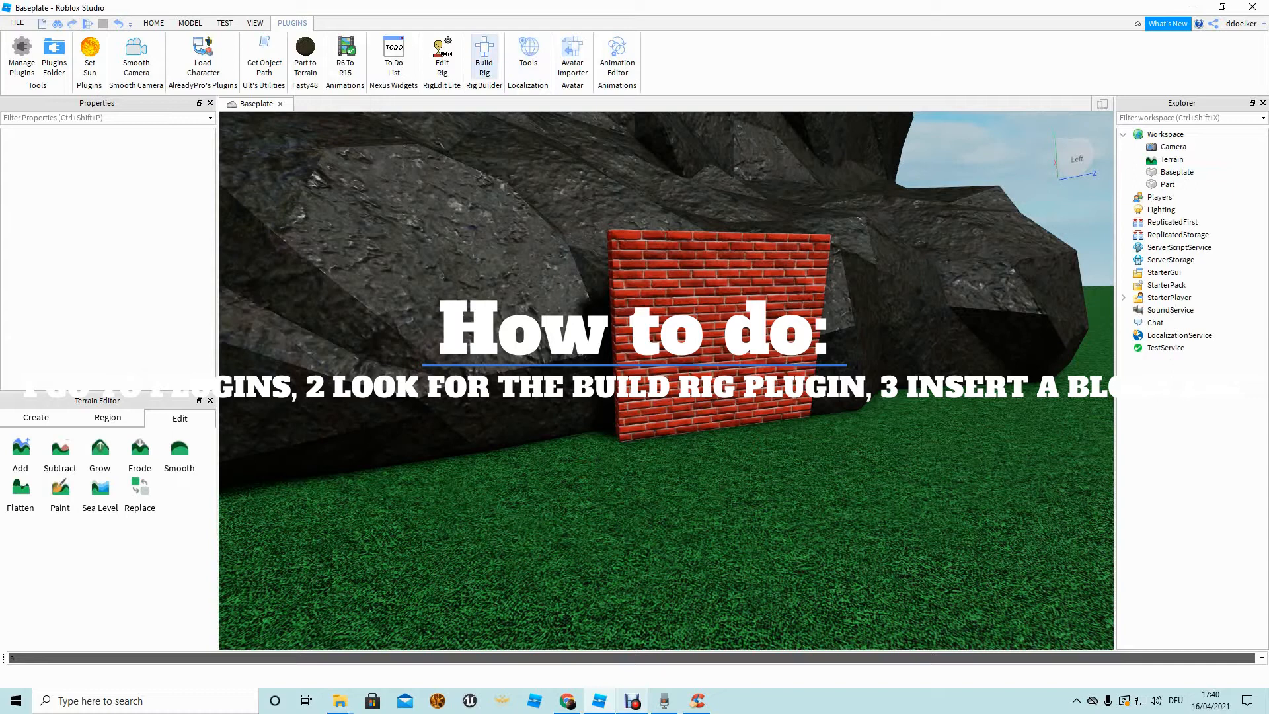
{"action": "left_click", "coordinate": [666, 342]}
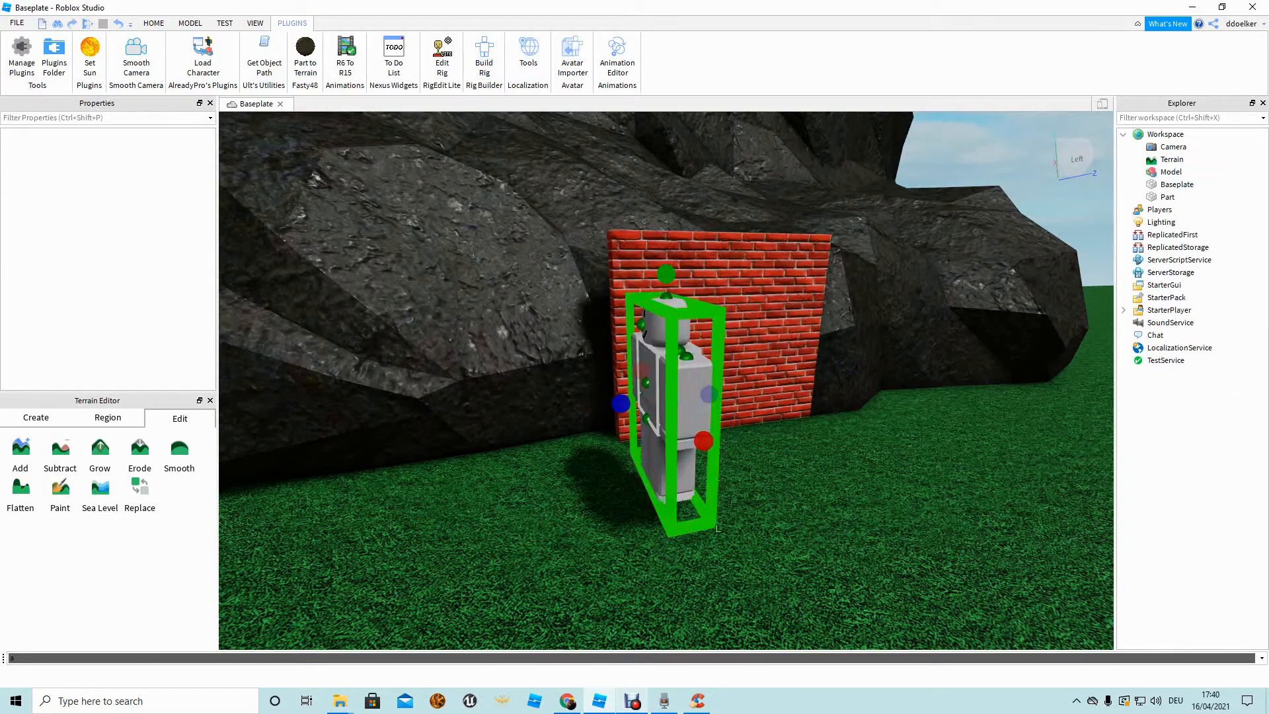
{"action": "left_click_drag", "start_coordinate": [678, 395], "coordinate": [730, 386]}
{"action": "mouse_move", "coordinate": [729, 386]}
{"action": "right_mouse_down"}
{"action": "mouse_move", "coordinate": [773, 410]}
{"action": "mouse_move", "coordinate": [724, 383]}
{"action": "mouse_move", "coordinate": [729, 374]}
{"action": "right_mouse_up"}
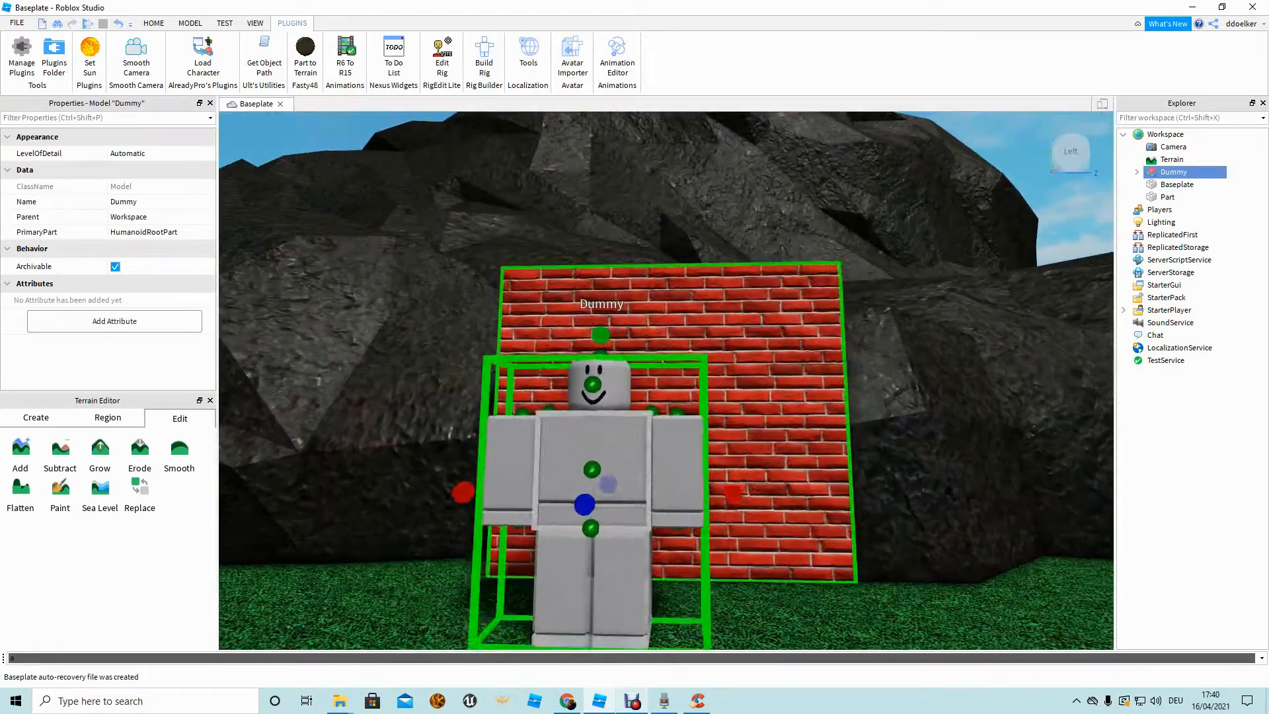
Make the brick wall taller and widen it to the left.
{"action": "left_click", "coordinate": [740, 386]}
{"action": "left_click_drag", "start_coordinate": [669, 246], "coordinate": [669, 140]}
{"action": "key", "text": "a"}
{"action": "key", "text": "a"}
{"action": "left_click_drag", "start_coordinate": [615, 361], "coordinate": [377, 363]}
Widen the brick wall from both its left and right sides.
{"action": "right_click_drag", "start_coordinate": [377, 363], "coordinate": [443, 396]}
{"action": "scroll", "coordinate": [555, 397], "scroll_direction": "down", "scroll_amount": 8}
{"action": "scroll", "coordinate": [555, 397], "scroll_direction": "up", "scroll_amount": 3}
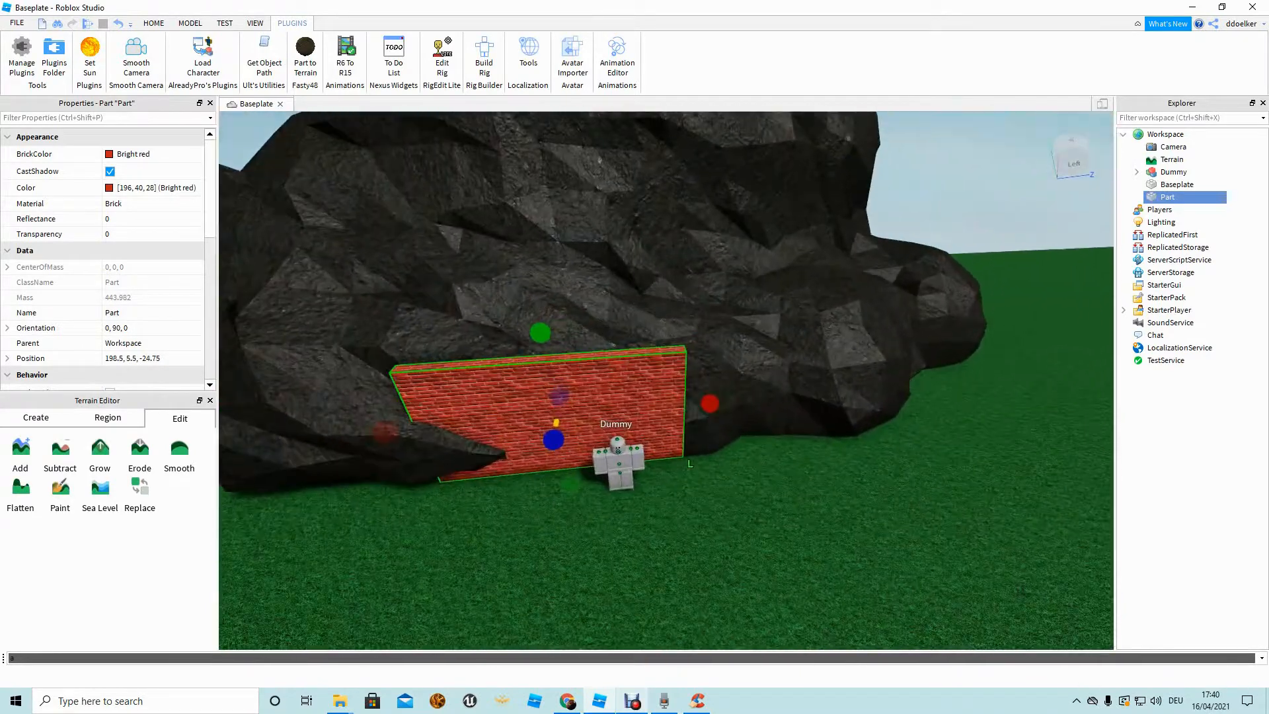
{"action": "left_click_drag", "start_coordinate": [755, 399], "coordinate": [819, 395]}
{"action": "right_click_drag", "start_coordinate": [819, 395], "coordinate": [707, 436]}
{"action": "scroll", "coordinate": [725, 391], "scroll_direction": "up", "scroll_amount": 3}
{"action": "scroll", "coordinate": [725, 391], "scroll_direction": "down", "scroll_amount": 3}
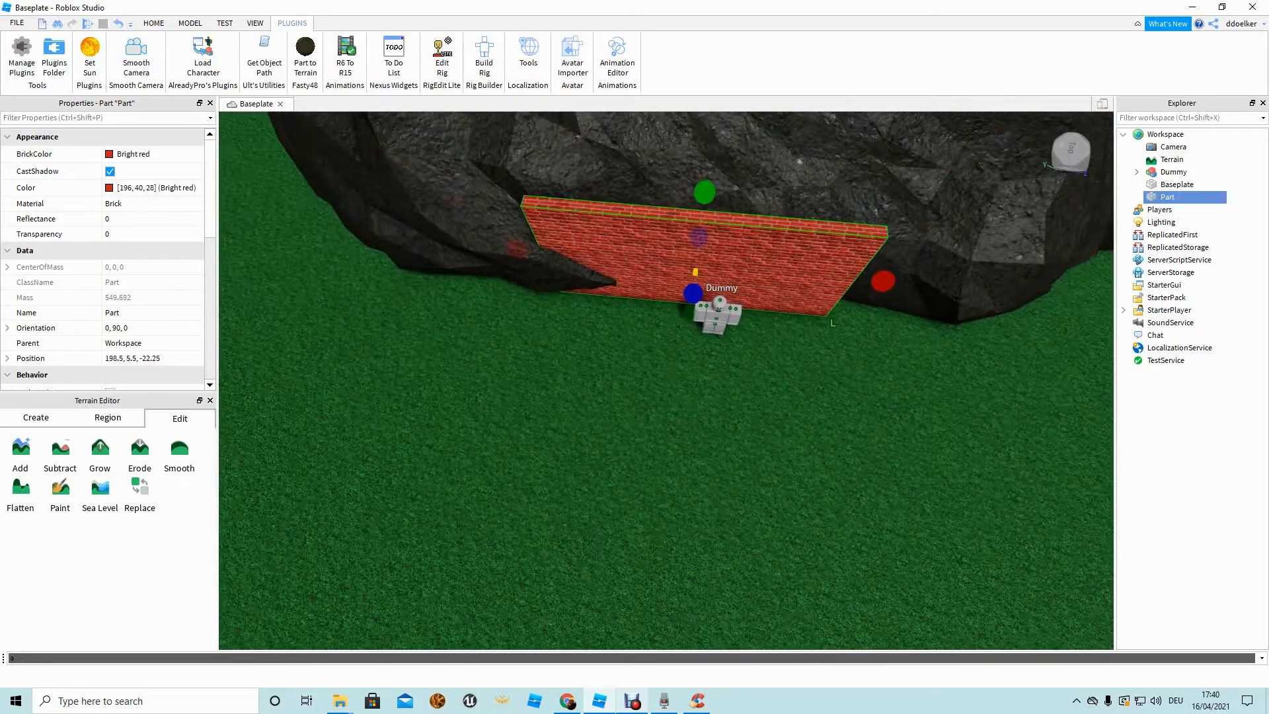
Duplicate the brick wall, shrink the copy to a thin slice, and copy the new long wall.
{"action": "key", "text": "ctrl+d"}
{"action": "key", "text": "a"}
{"action": "left_click_drag", "start_coordinate": [871, 279], "coordinate": [517, 505]}
{"action": "scroll", "coordinate": [582, 370], "scroll_direction": "down", "scroll_amount": 3}
{"action": "key", "text": "d"}
{"action": "key", "text": "ctrl+d"}
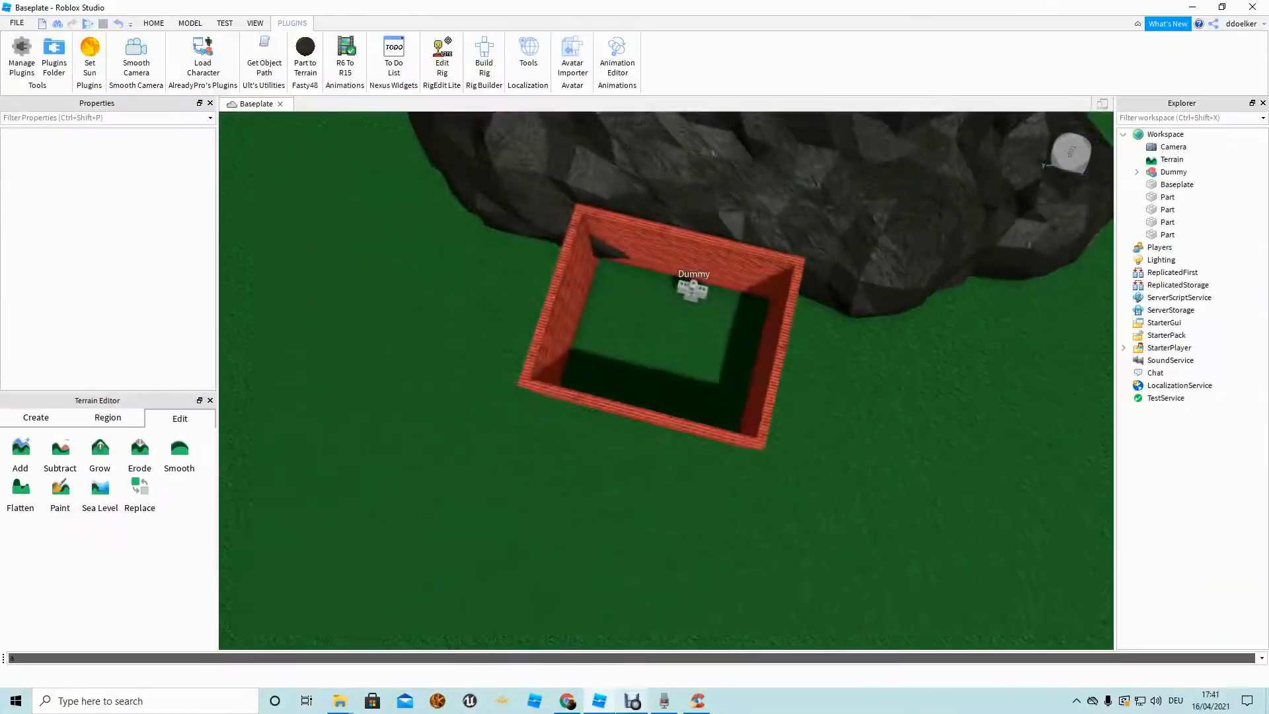
{"action": "scroll", "coordinate": [666, 380], "scroll_direction": "up", "scroll_amount": 5}
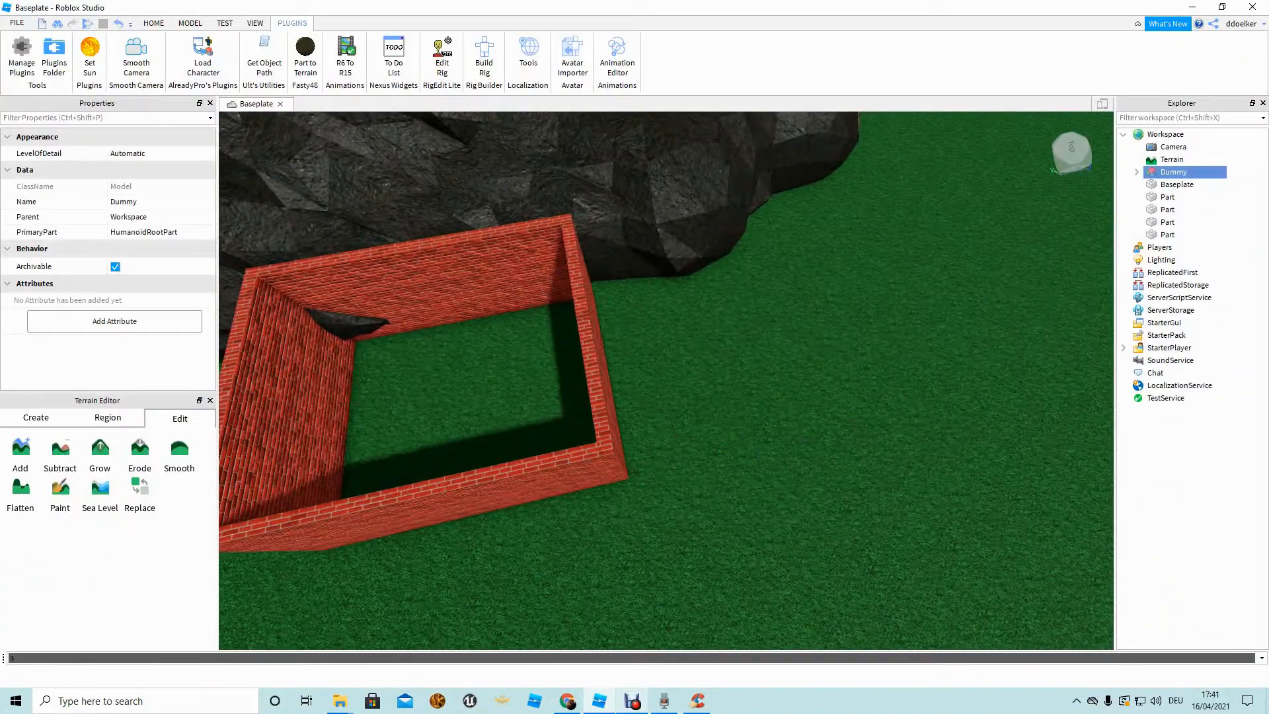
Delete the Dummy character and select the enclosure's right wall.
{"action": "key", "text": "Delete"}
{"action": "right_click_drag", "start_coordinate": [666, 380], "coordinate": [529, 397]}
{"action": "key", "text": "d"}
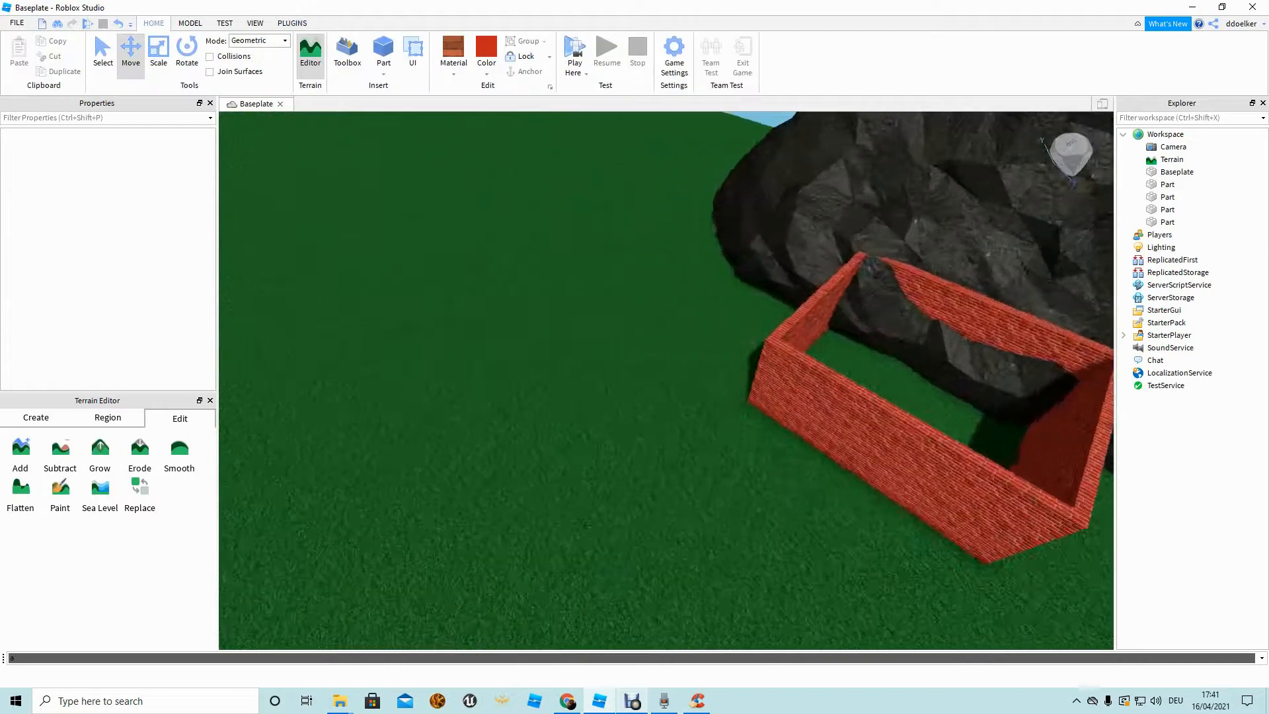
{"action": "right_click_drag", "start_coordinate": [666, 380], "coordinate": [760, 380]}
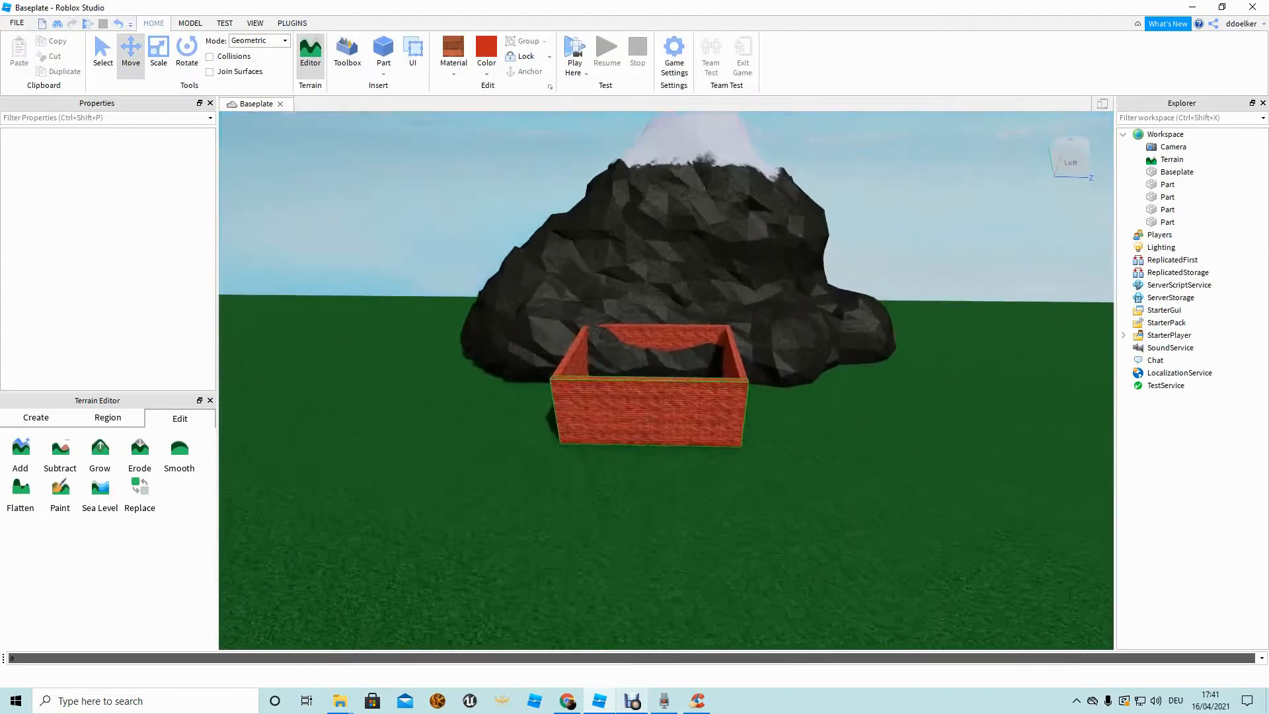
{"action": "scroll", "coordinate": [666, 380], "scroll_direction": "up", "scroll_amount": 5}
{"action": "right_click_drag", "start_coordinate": [667, 380], "coordinate": [701, 351]}
{"action": "scroll", "coordinate": [666, 380], "scroll_direction": "up", "scroll_amount": 3}
{"action": "scroll", "coordinate": [847, 560], "scroll_direction": "down", "scroll_amount": 3}
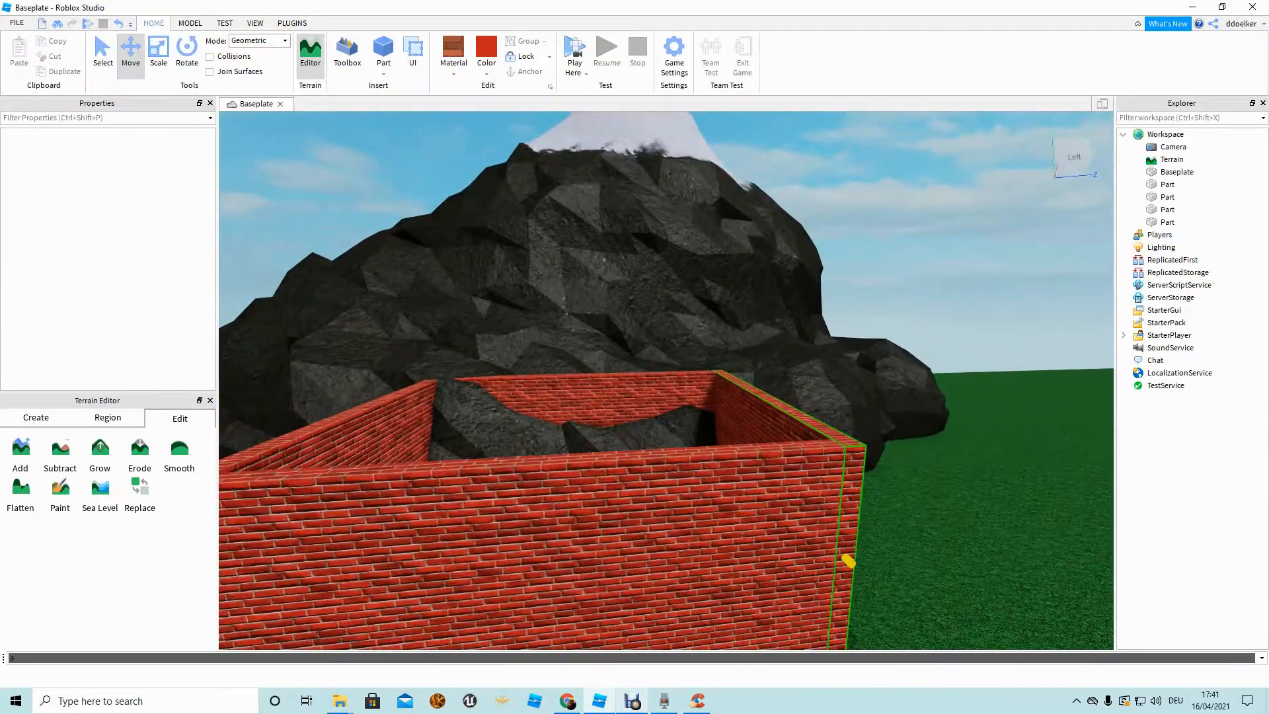
{"action": "left_click", "coordinate": [848, 560]}
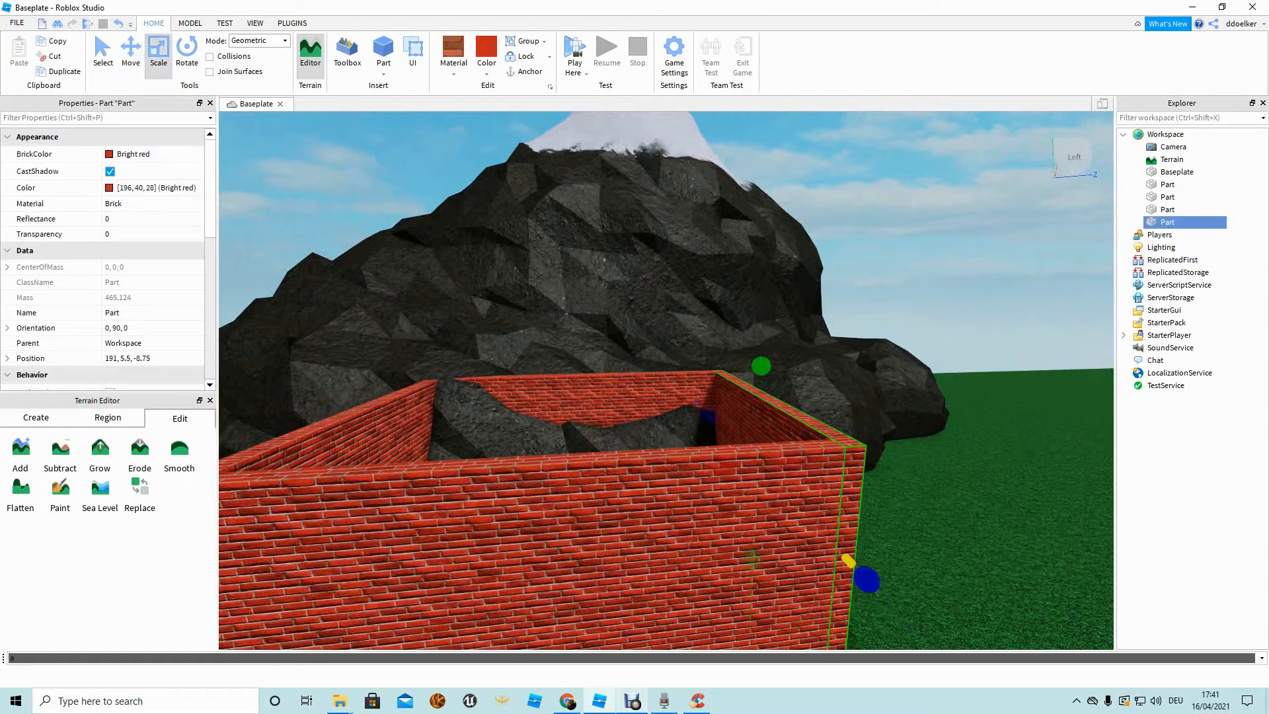
Save the place, then duplicate the selected wall and shrink the copy into a thin strip.
{"action": "key", "text": "ctrl+s"}
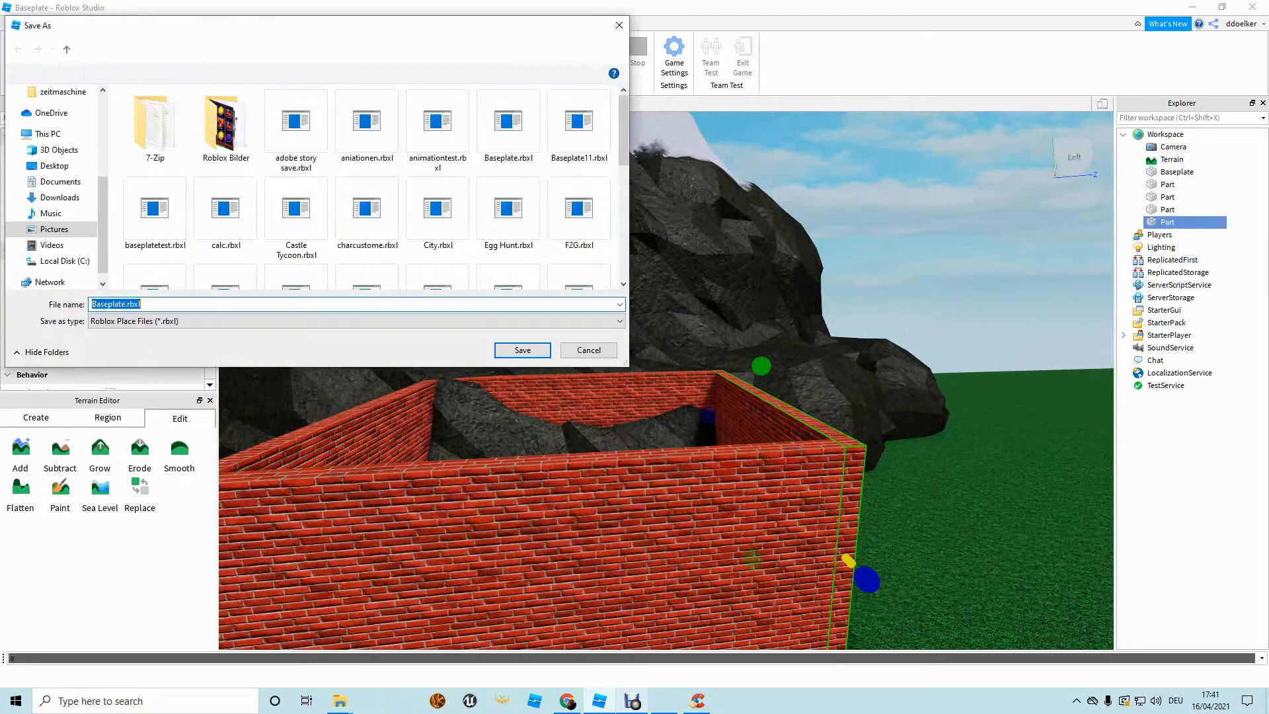
{"action": "left_click", "coordinate": [620, 26]}
{"action": "key", "text": "ctrl+d"}
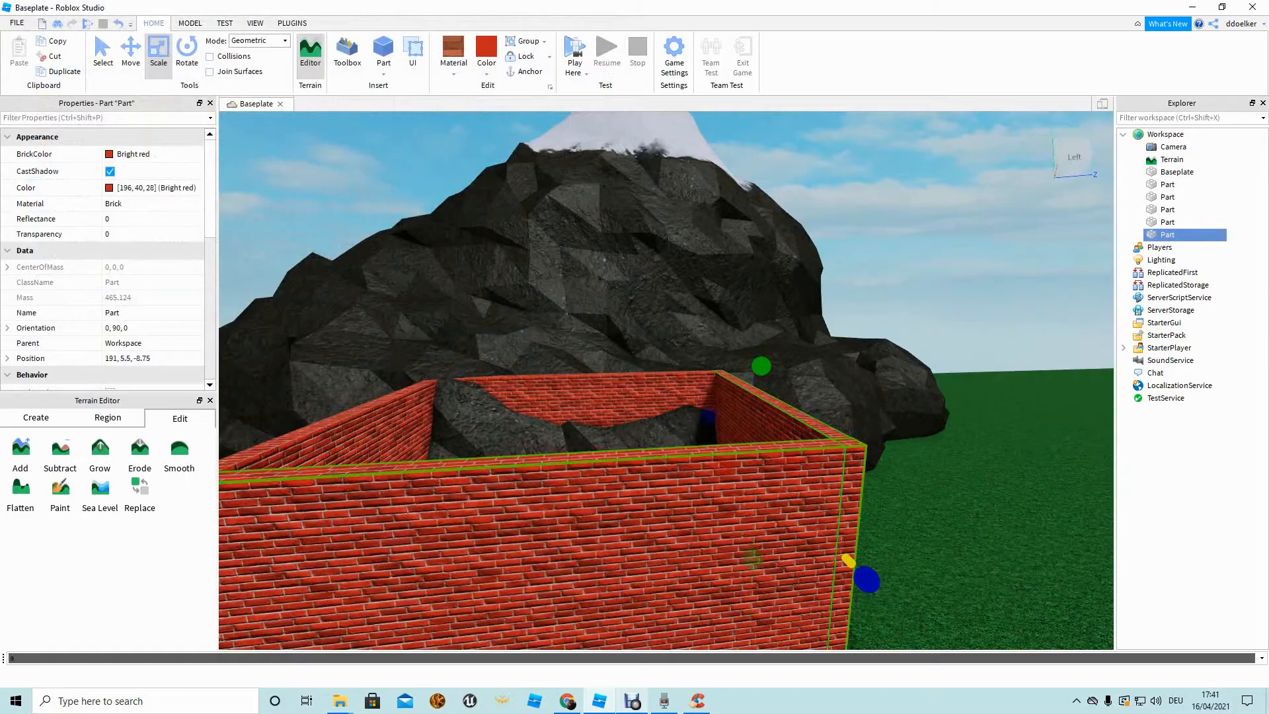
{"action": "right_click_drag", "start_coordinate": [668, 515], "coordinate": [670, 582]}
{"action": "key", "text": "w"}
{"action": "right_click_drag", "start_coordinate": [667, 410], "coordinate": [819, 409]}
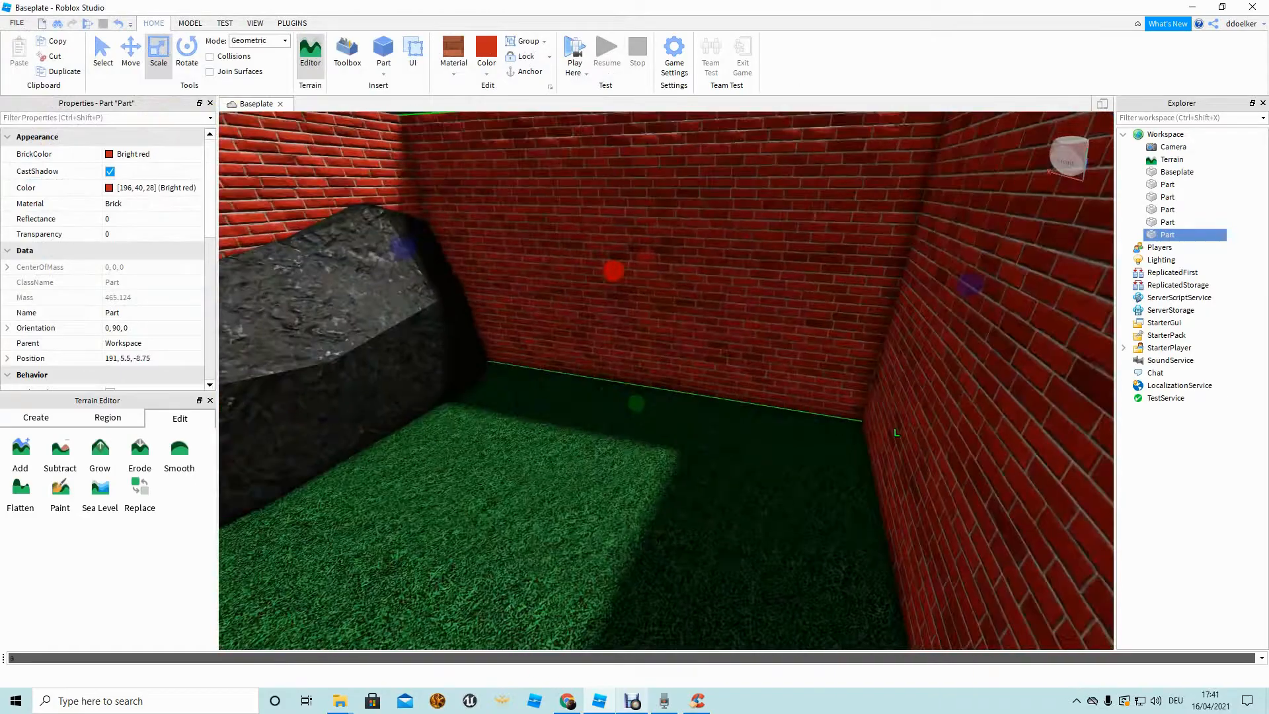
{"action": "left_click_drag", "start_coordinate": [637, 403], "coordinate": [631, 297]}
{"action": "right_click_drag", "start_coordinate": [631, 297], "coordinate": [631, 231]}
Stretch the thin strip across the top of the enclosure into a flat roof.
{"action": "left_click_drag", "start_coordinate": [629, 354], "coordinate": [629, 231]}
{"action": "key", "text": "w"}
{"action": "right_click_drag", "start_coordinate": [629, 231], "coordinate": [529, 462]}
{"action": "key", "text": "s"}
{"action": "key", "text": "a"}
{"action": "left_click_drag", "start_coordinate": [742, 306], "coordinate": [670, 385]}
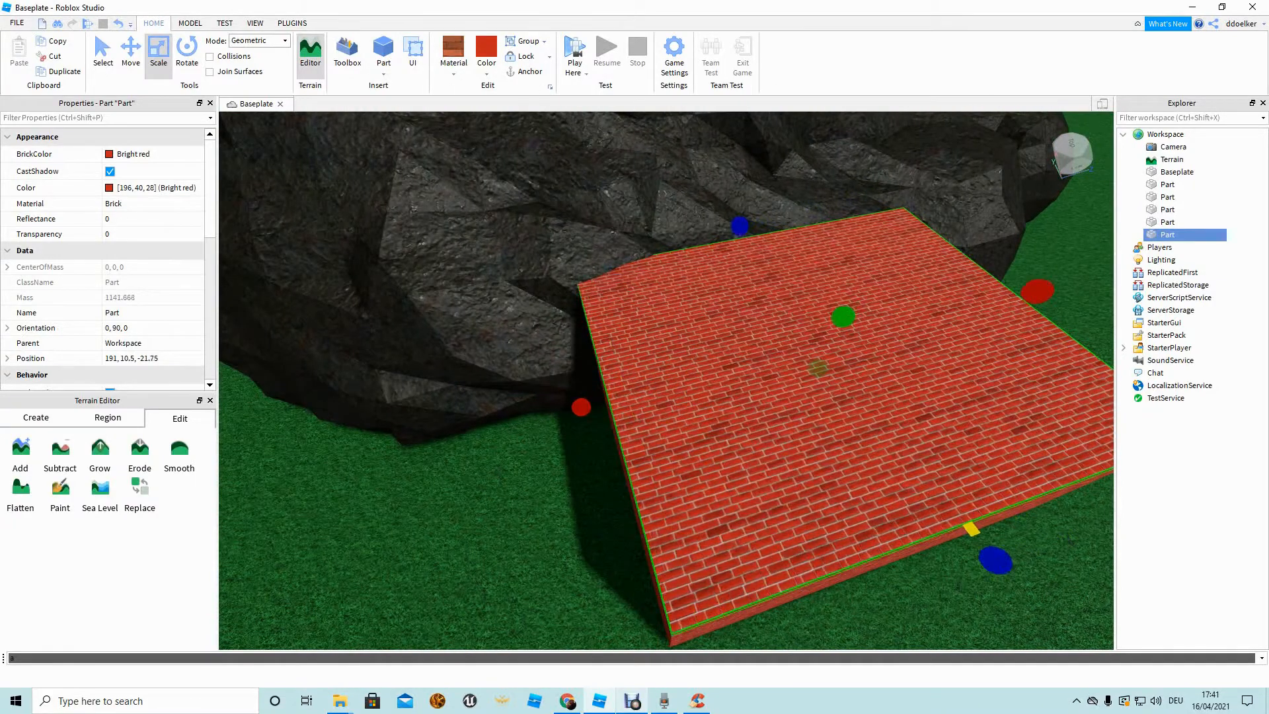
{"action": "key", "text": "d"}
{"action": "right_click_drag", "start_coordinate": [582, 407], "coordinate": [528, 396]}
Deselect the roof and select a brick wall part of the house.
{"action": "left_click", "coordinate": [759, 423]}
{"action": "key", "text": "w"}
{"action": "key", "text": "s"}
{"action": "right_click_drag", "start_coordinate": [760, 423], "coordinate": [627, 423]}
{"action": "key", "text": "a"}
{"action": "key", "text": "w"}
{"action": "left_click", "coordinate": [727, 343]}
{"action": "key", "text": "s"}
{"action": "key", "text": "s"}
{"action": "right_click_drag", "start_coordinate": [727, 343], "coordinate": [773, 231]}
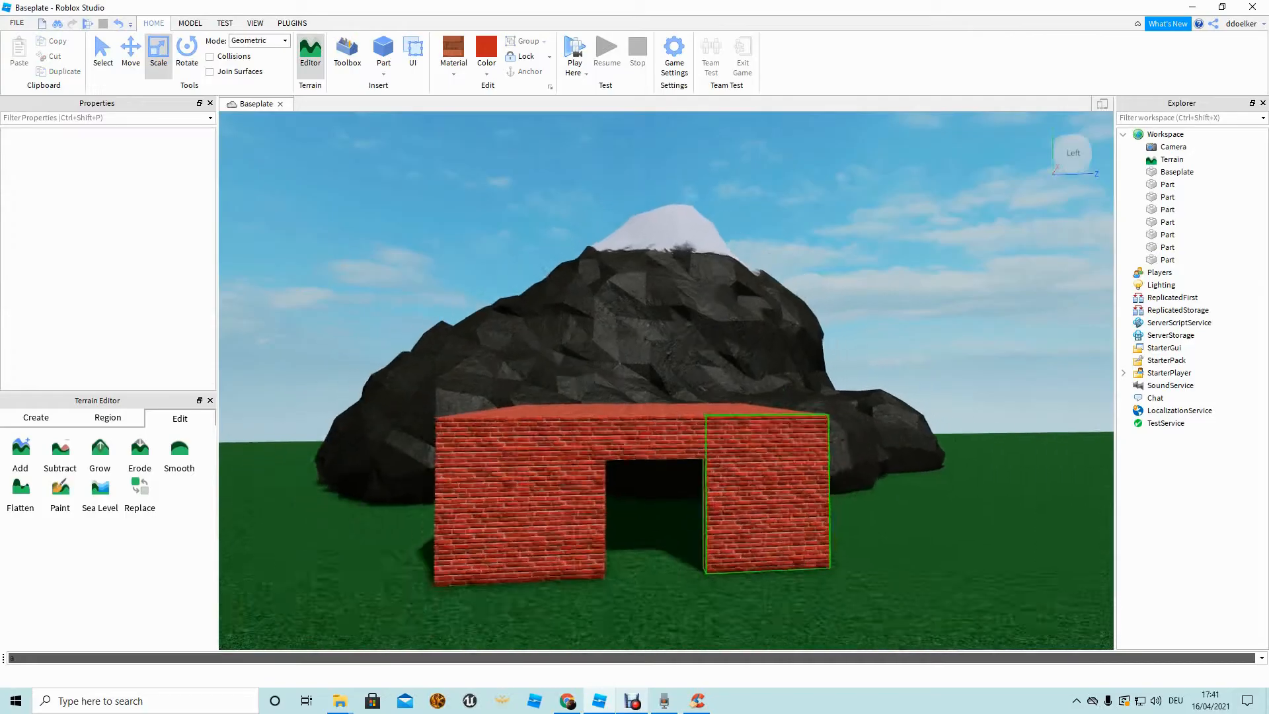
Open the right-click options for a wall part to shape the front-wall doorway.
{"action": "right_click_drag", "start_coordinate": [770, 558], "coordinate": [759, 581]}
{"action": "key", "text": "s"}
{"action": "key", "text": "w"}
{"action": "right_click", "coordinate": [771, 558]}
{"action": "right_click_drag", "start_coordinate": [512, 396], "coordinate": [634, 479]}
{"action": "key", "text": "w"}
{"action": "key", "text": "s"}
{"action": "key", "text": "d"}
{"action": "key", "text": "w"}
{"action": "key", "text": "w"}
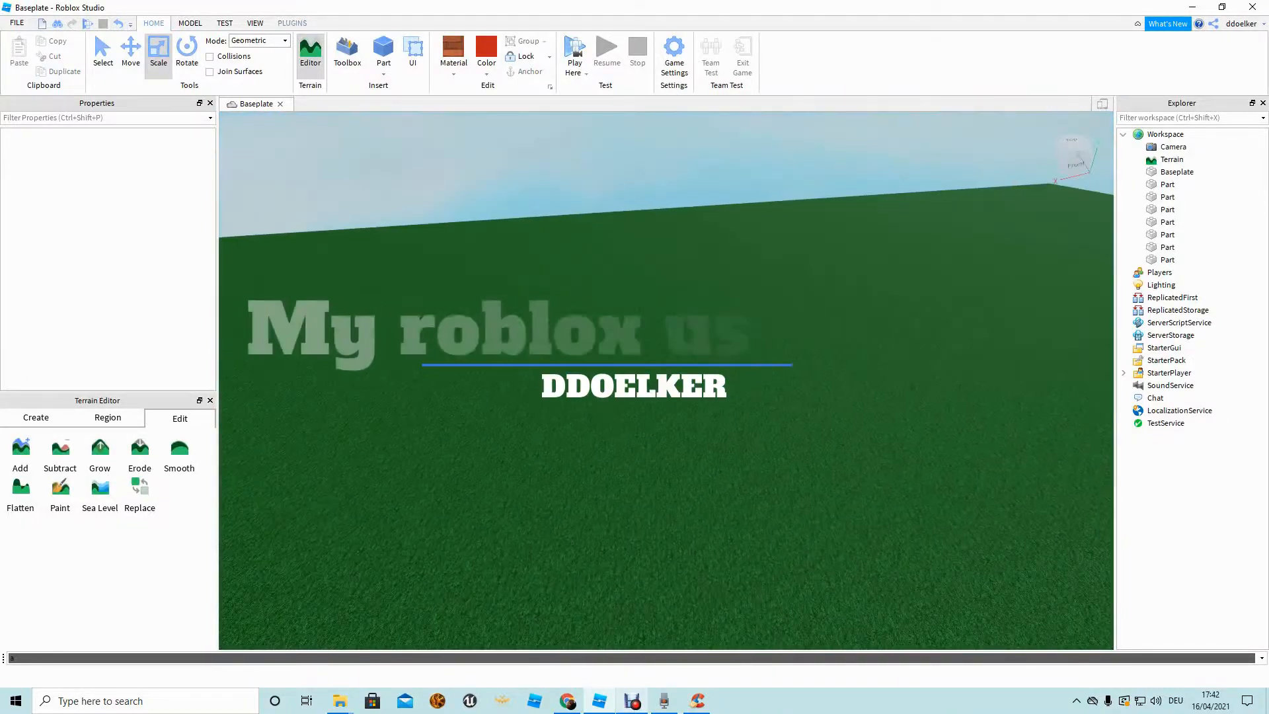
Spawn an R15 avatar through the Load Character plugin using the account username, then select it.
{"action": "left_click", "coordinate": [292, 23]}
{"action": "left_click", "coordinate": [203, 57]}
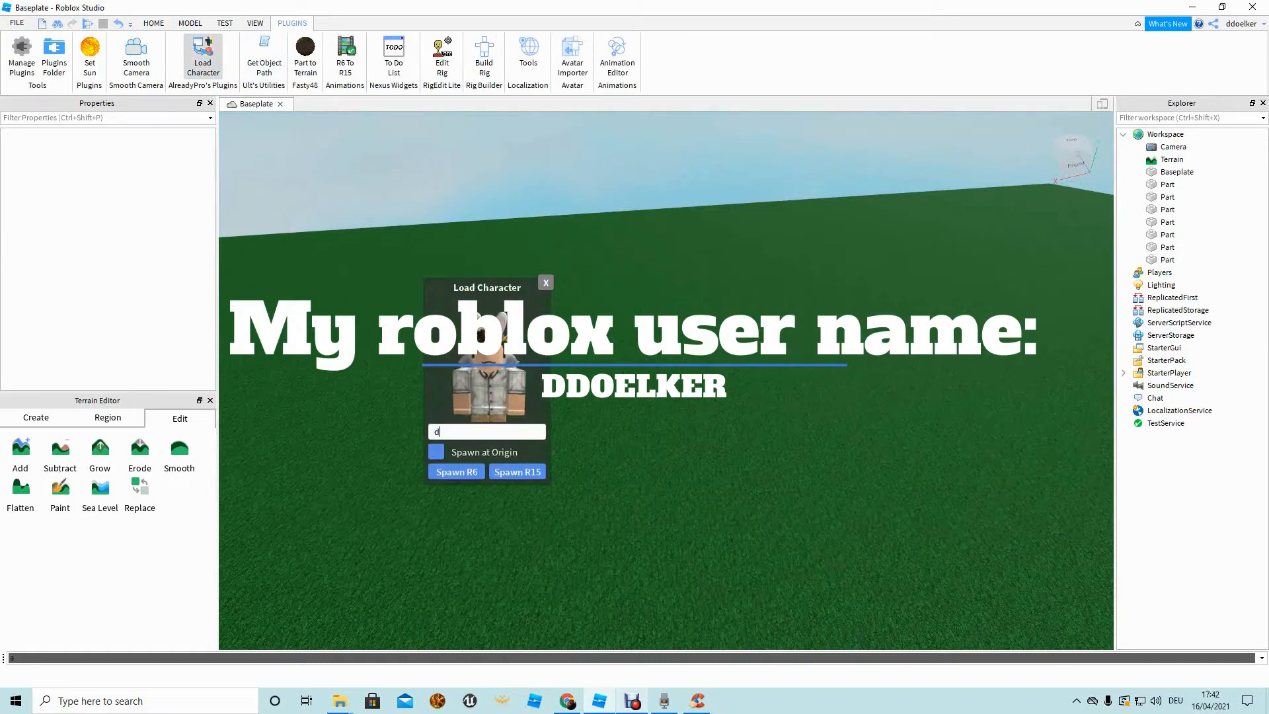
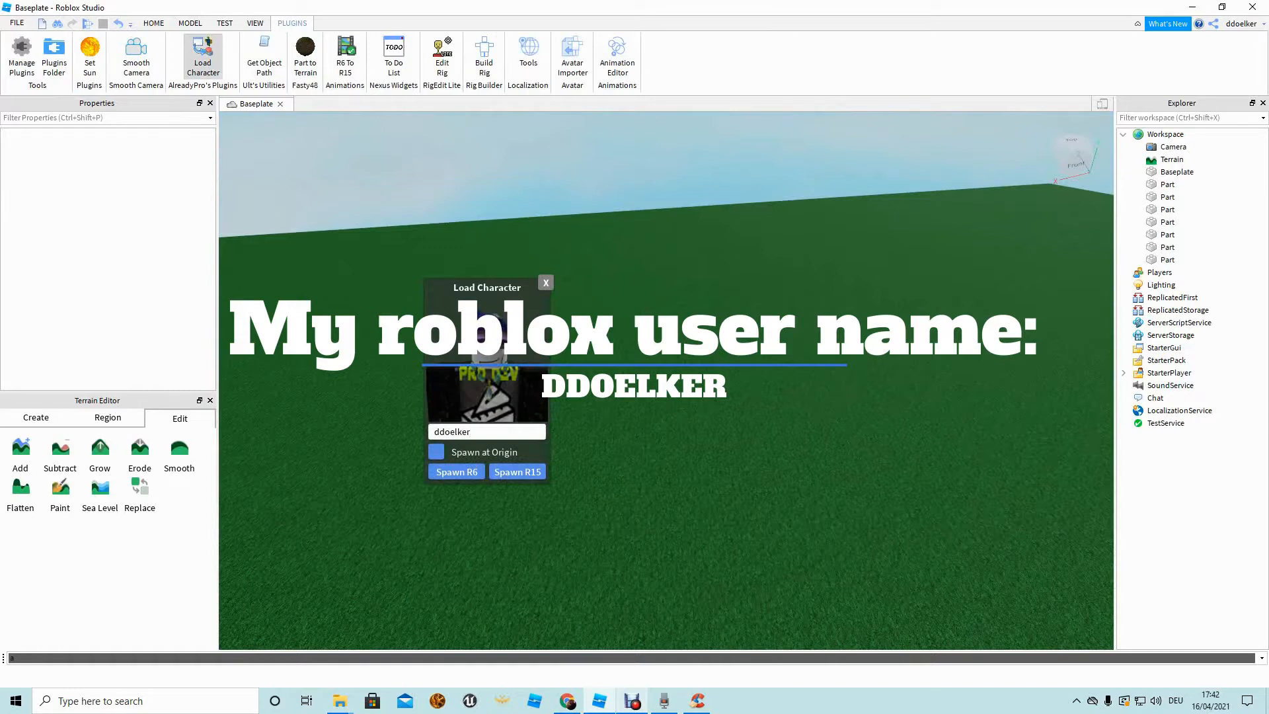
{"action": "left_click", "coordinate": [518, 472]}
{"action": "left_click", "coordinate": [546, 283]}
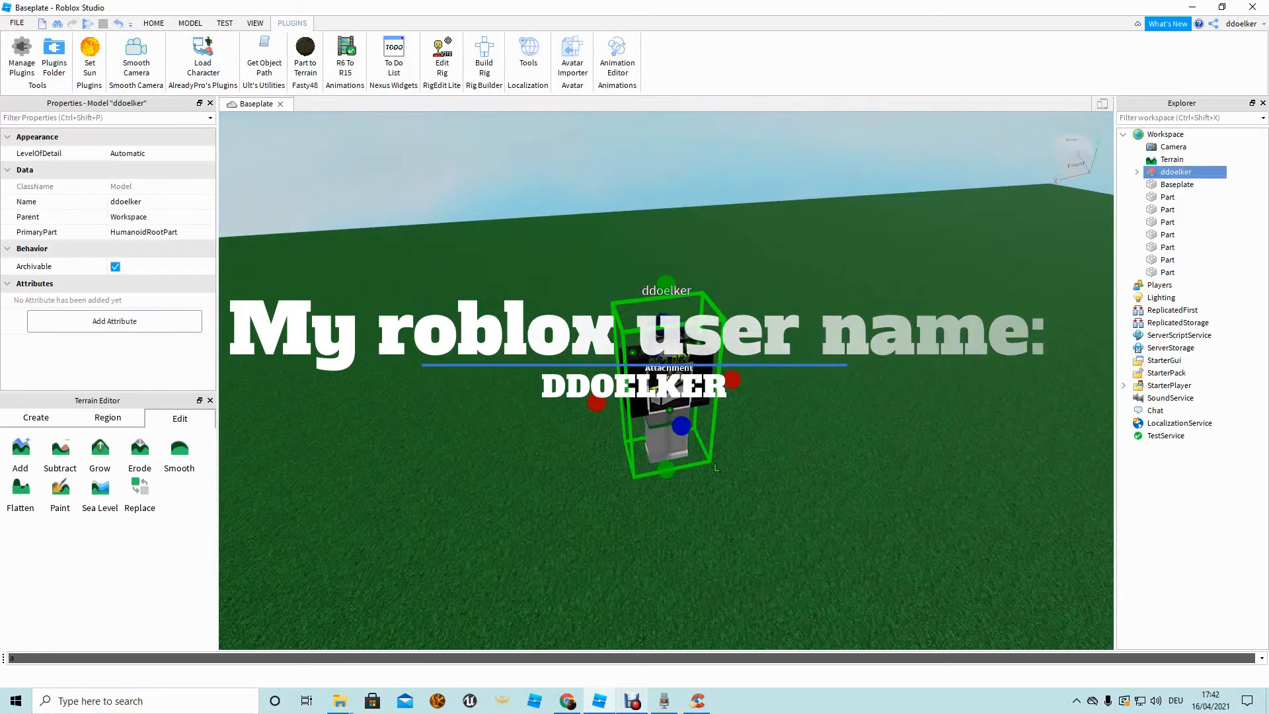
{"action": "left_click", "coordinate": [669, 379]}
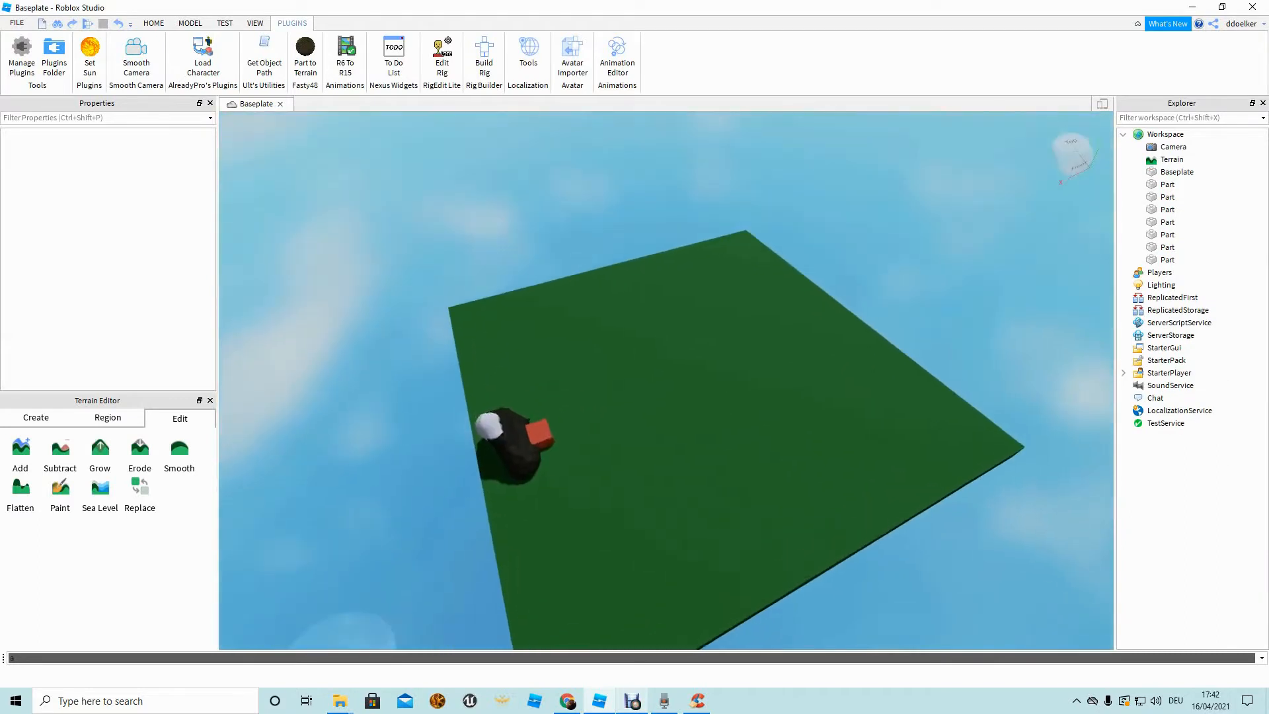
{"action": "right_click_drag", "start_coordinate": [546, 476], "coordinate": [549, 456]}
{"action": "left_click", "coordinate": [539, 476]}
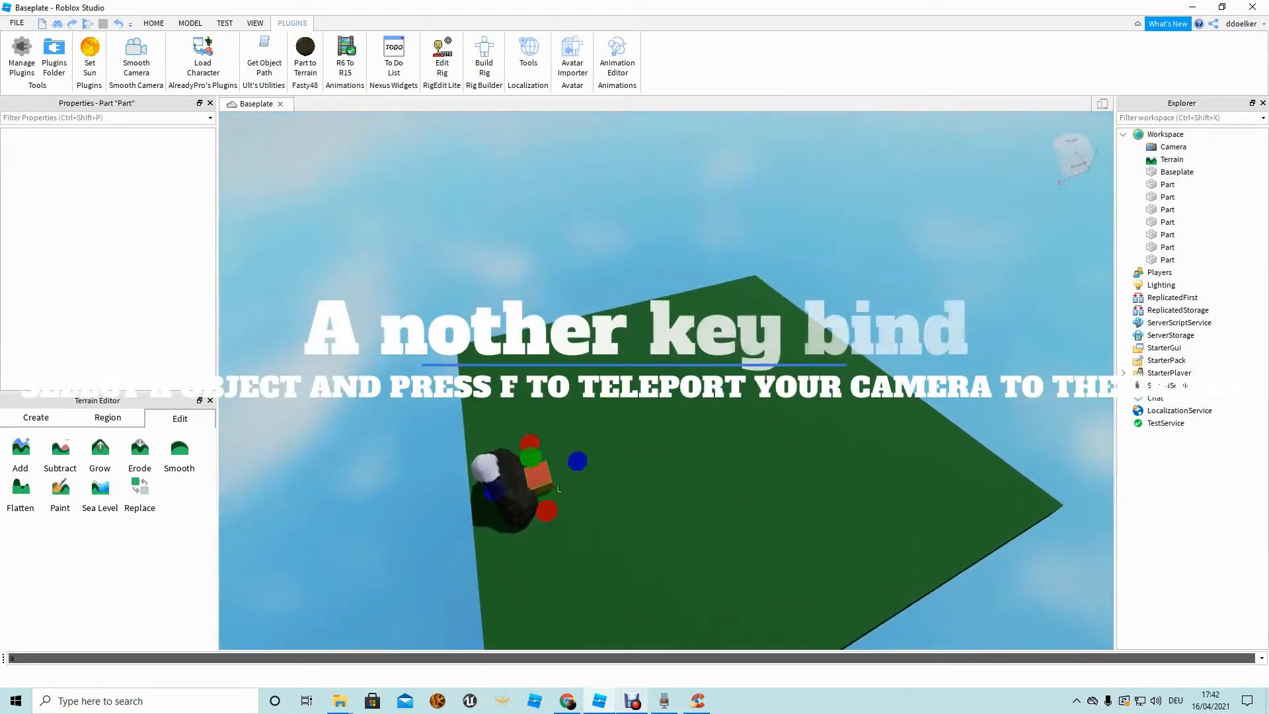
{"action": "key", "text": "f"}
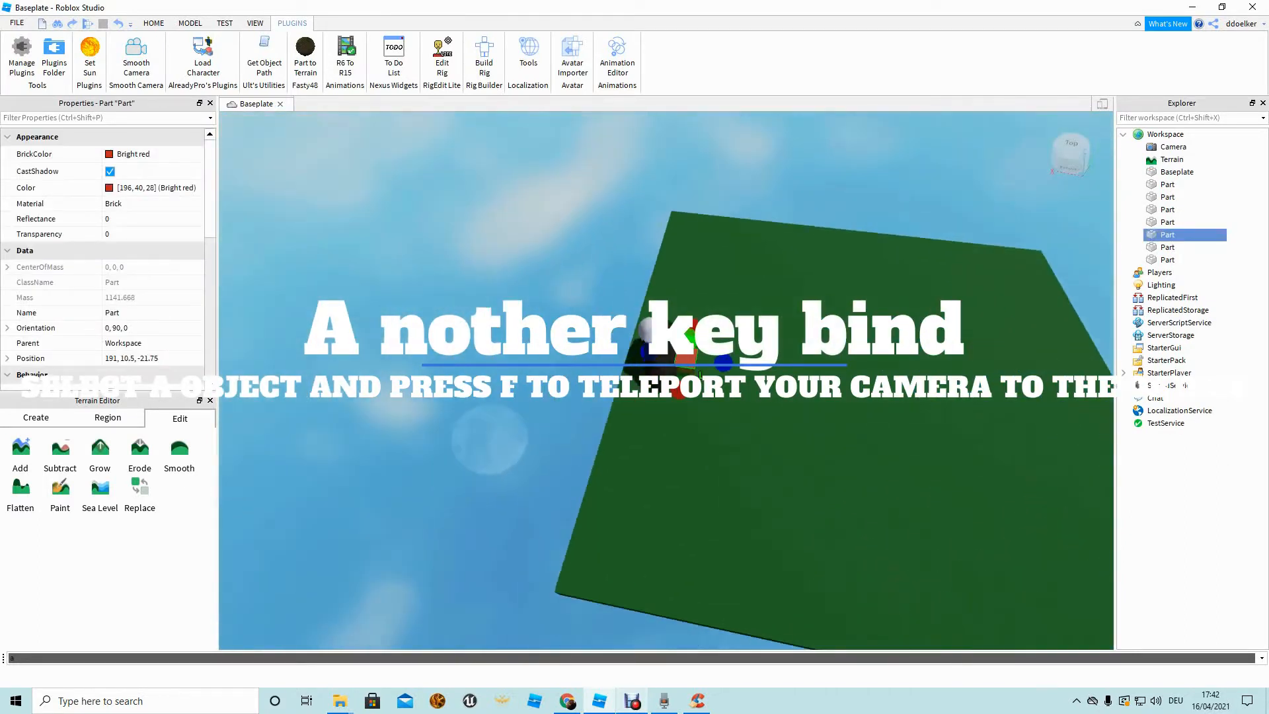
{"action": "left_click", "coordinate": [538, 476]}
{"action": "scroll", "coordinate": [539, 476], "scroll_direction": "down", "scroll_amount": 3}
{"action": "right_click_drag", "start_coordinate": [538, 475], "coordinate": [582, 473]}
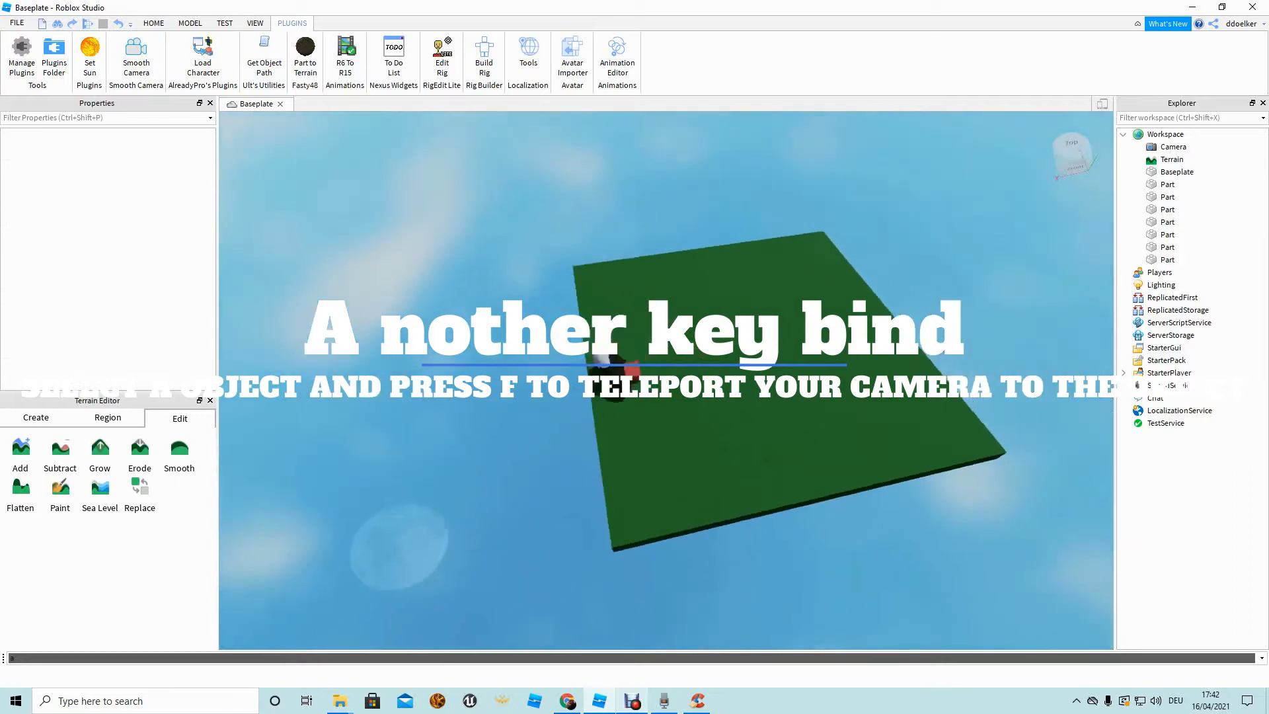
{"action": "scroll", "coordinate": [581, 472], "scroll_direction": "down", "scroll_amount": 2}
{"action": "scroll", "coordinate": [767, 346], "scroll_direction": "up", "scroll_amount": 5}
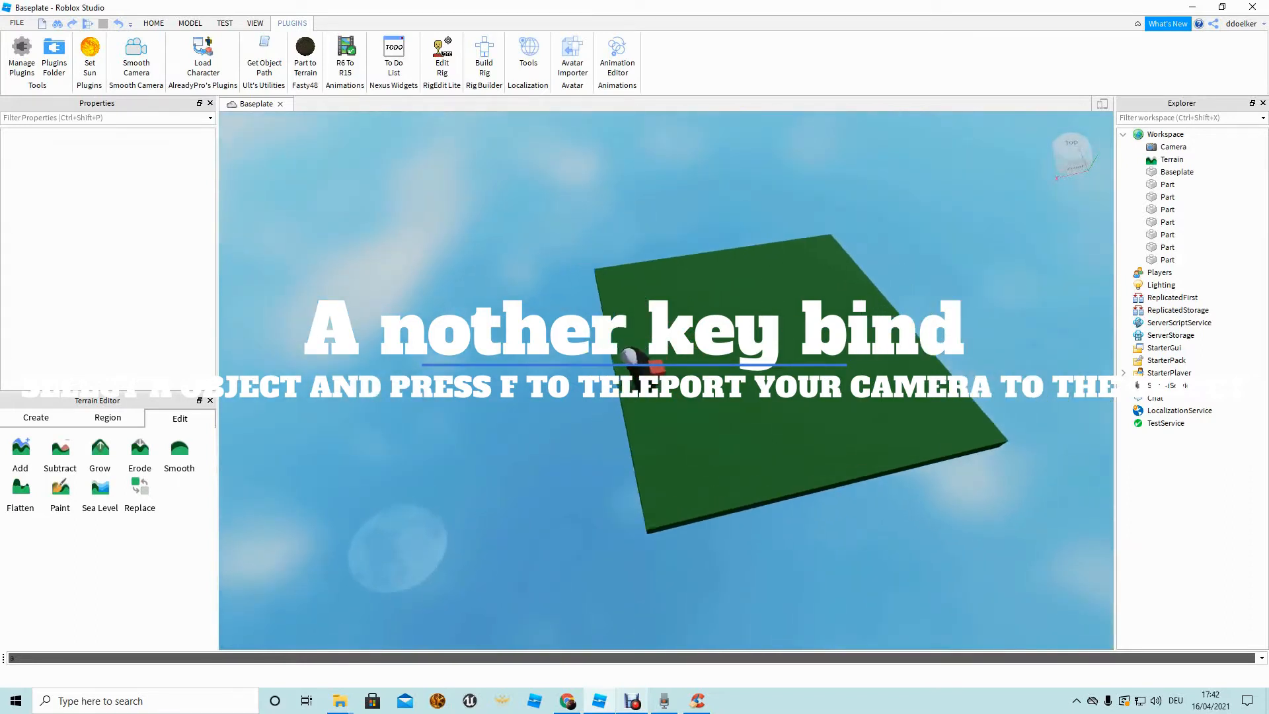
{"action": "scroll", "coordinate": [802, 309], "scroll_direction": "down", "scroll_amount": 5}
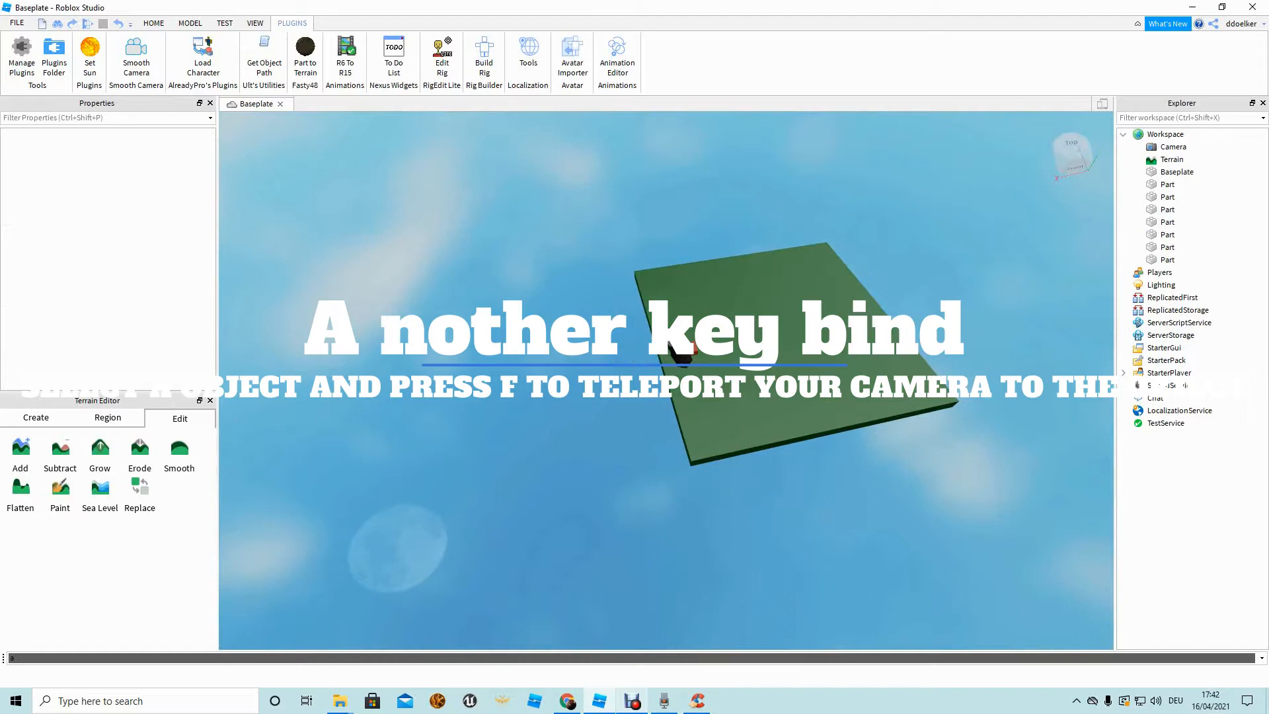
{"action": "left_click_drag", "start_coordinate": [698, 323], "coordinate": [672, 367]}
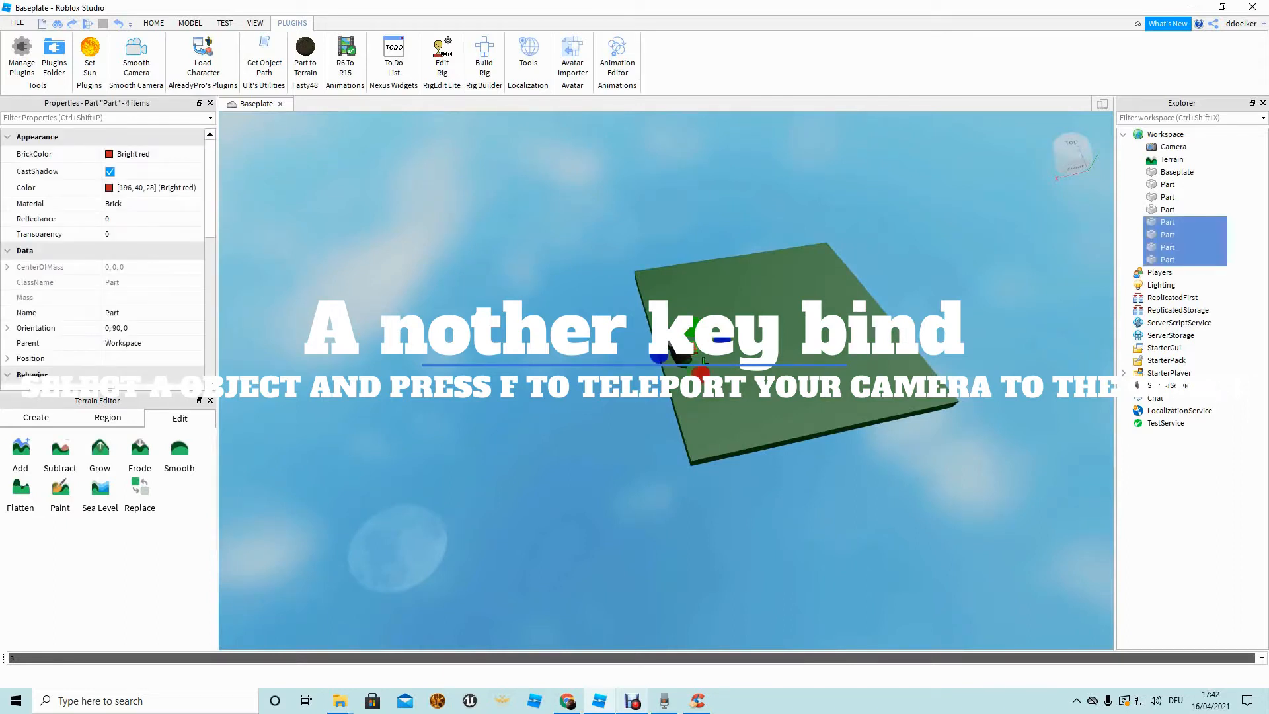
{"action": "key", "text": "f"}
{"action": "right_click_drag", "start_coordinate": [666, 380], "coordinate": [654, 353]}
{"action": "key", "text": "d"}
{"action": "key", "text": "s"}
{"action": "key", "text": "d"}
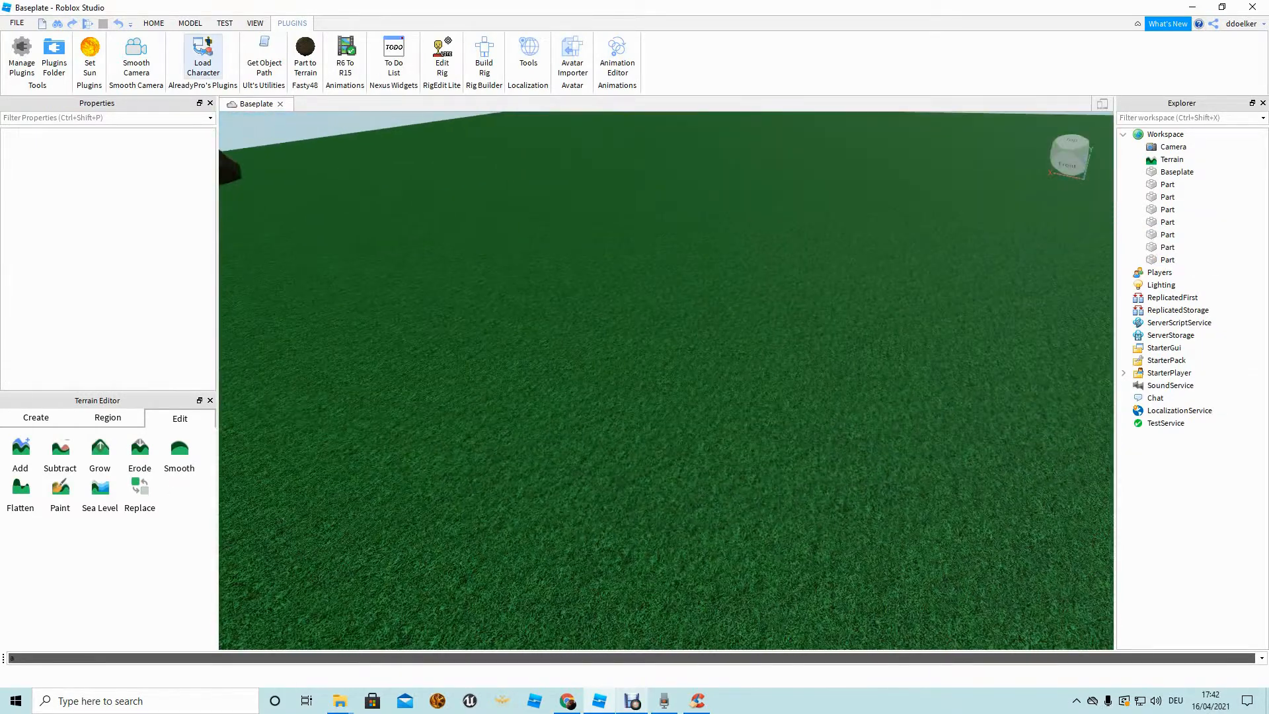
Load another character and drag it across the grass, rotating it with R.
{"action": "left_click", "coordinate": [203, 57]}
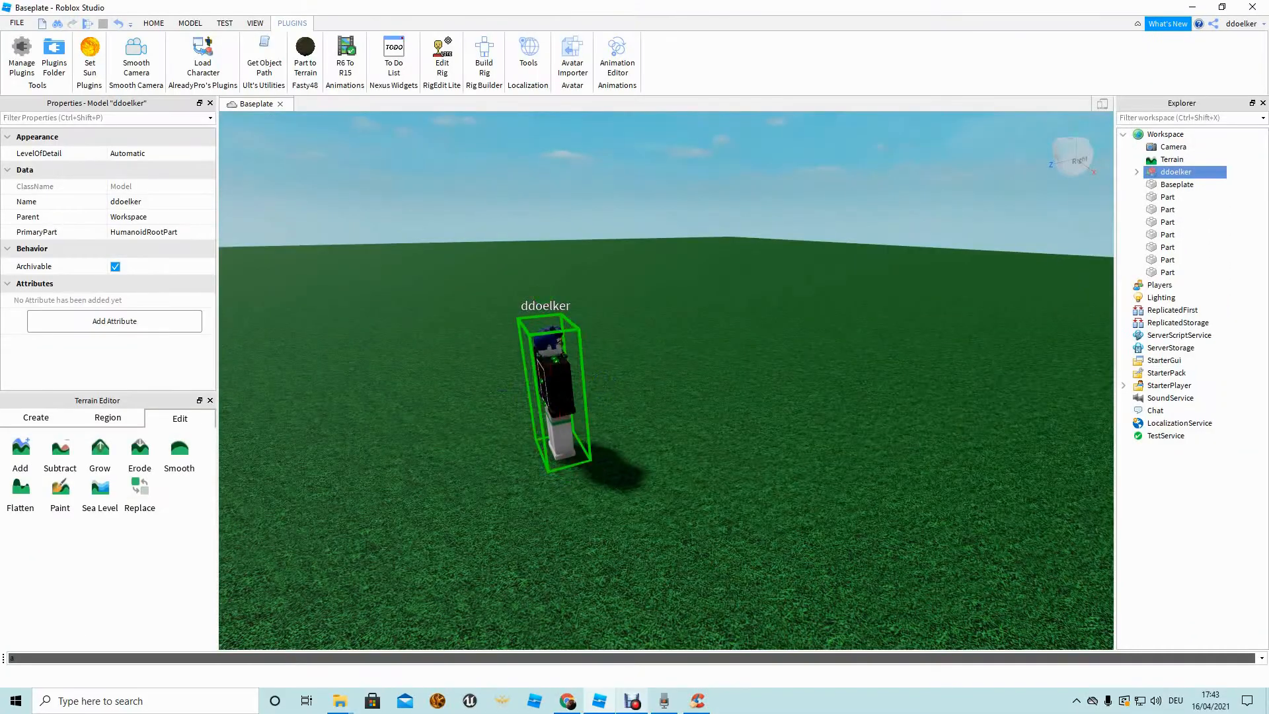
{"action": "key", "text": "r"}
{"action": "left_click_drag", "start_coordinate": [555, 388], "coordinate": [628, 334]}
{"action": "key", "text": "r"}
{"action": "key", "text": "r"}
{"action": "key", "text": "w"}
{"action": "mouse_move", "coordinate": [628, 334]}
{"action": "right_mouse_down"}
{"action": "mouse_move", "coordinate": [575, 271]}
{"action": "mouse_move", "coordinate": [608, 343]}
{"action": "right_mouse_up"}
{"action": "left_click_drag", "start_coordinate": [675, 398], "coordinate": [663, 350]}
{"action": "left_click", "coordinate": [780, 389]}
Move the character up beside the brick hut's doorway.
{"action": "key", "text": "s"}
{"action": "key", "text": "s"}
{"action": "key", "text": "d"}
{"action": "key", "text": "e"}
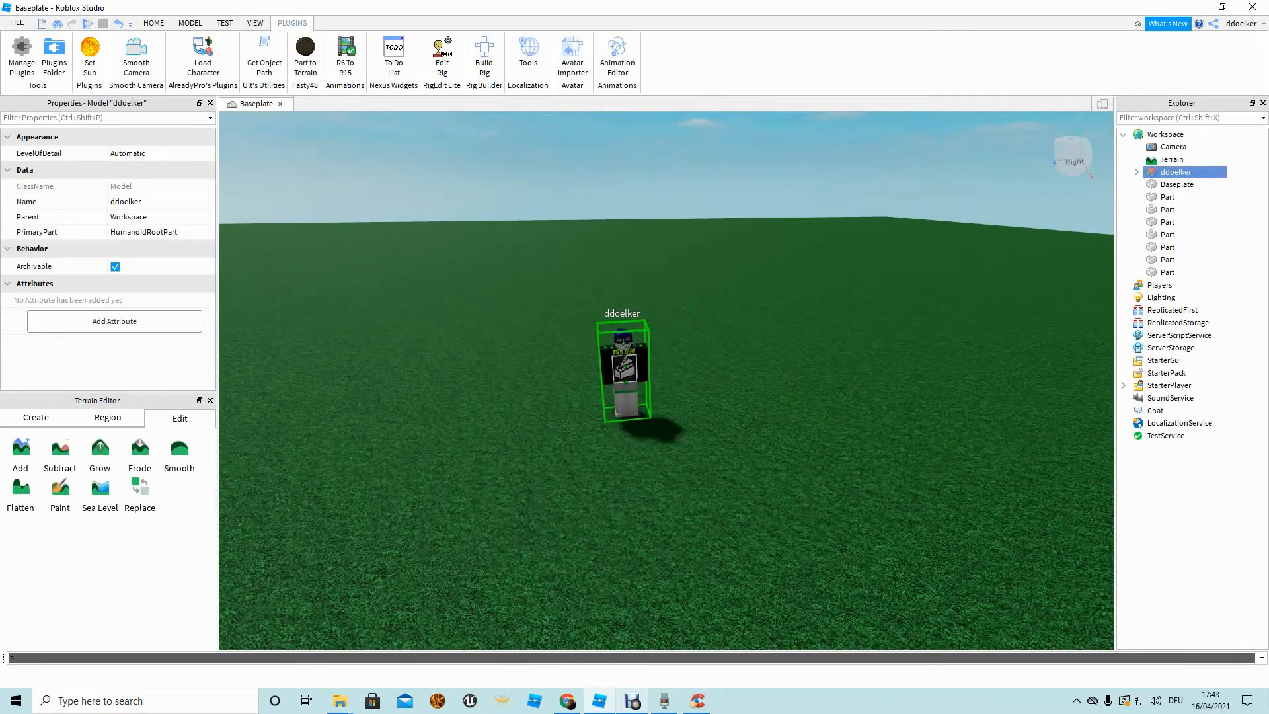
{"action": "key", "text": "e"}
{"action": "key", "text": "s"}
{"action": "key", "text": "d"}
{"action": "key", "text": "e"}
{"action": "key", "text": "s"}
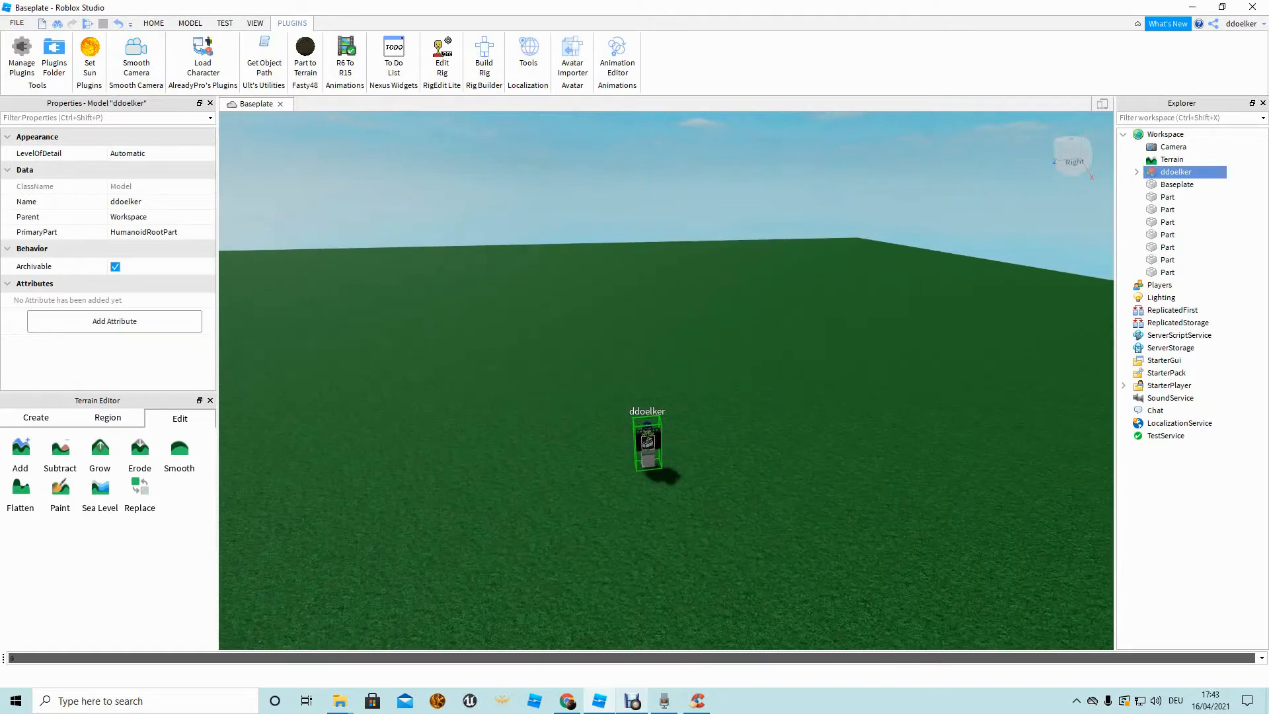
{"action": "key", "text": "q"}
{"action": "key", "text": "w"}
{"action": "key", "text": "e"}
{"action": "key", "text": "s"}
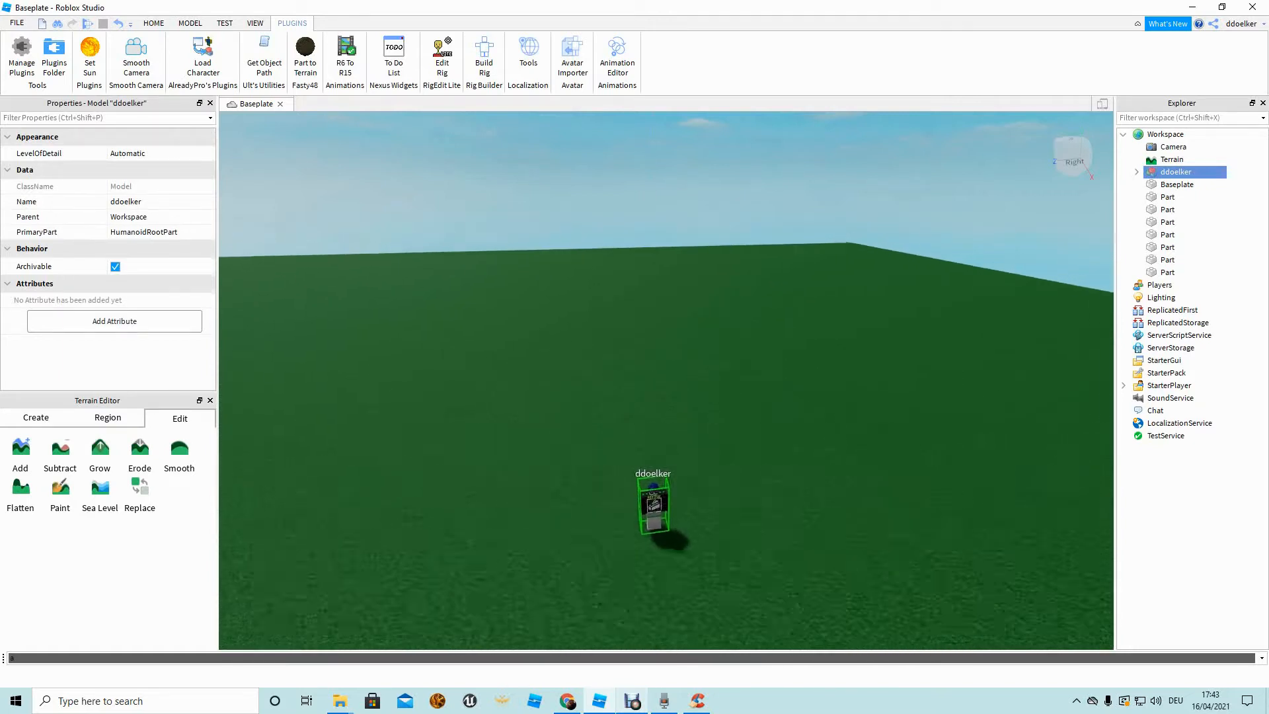
{"action": "key", "text": "e"}
Nudge the character through the doorway so it stands inside the hut.
{"action": "key", "text": "s"}
{"action": "key", "text": "a"}
{"action": "right_click_drag", "start_coordinate": [667, 380], "coordinate": [958, 383]}
{"action": "key", "text": "w"}
{"action": "left_click_drag", "start_coordinate": [793, 473], "coordinate": [608, 442]}
{"action": "key", "text": "w"}
{"action": "key", "text": "d"}
{"action": "key", "text": "w"}
{"action": "key", "text": "a"}
{"action": "right_click_drag", "start_coordinate": [608, 443], "coordinate": [687, 528]}
{"action": "key", "text": "w"}
{"action": "key", "text": "s"}
{"action": "key", "text": "w"}
{"action": "left_click_drag", "start_coordinate": [912, 344], "coordinate": [965, 423]}
{"action": "left_click", "coordinate": [635, 397]}
{"action": "mouse_move", "coordinate": [634, 397]}
{"action": "right_mouse_down"}
{"action": "mouse_move", "coordinate": [740, 318]}
{"action": "mouse_move", "coordinate": [594, 277]}
{"action": "mouse_move", "coordinate": [615, 350]}
{"action": "mouse_move", "coordinate": [581, 353]}
{"action": "mouse_move", "coordinate": [608, 364]}
{"action": "mouse_move", "coordinate": [615, 390]}
{"action": "right_mouse_up"}
{"action": "key", "text": "s"}
{"action": "key", "text": "w"}
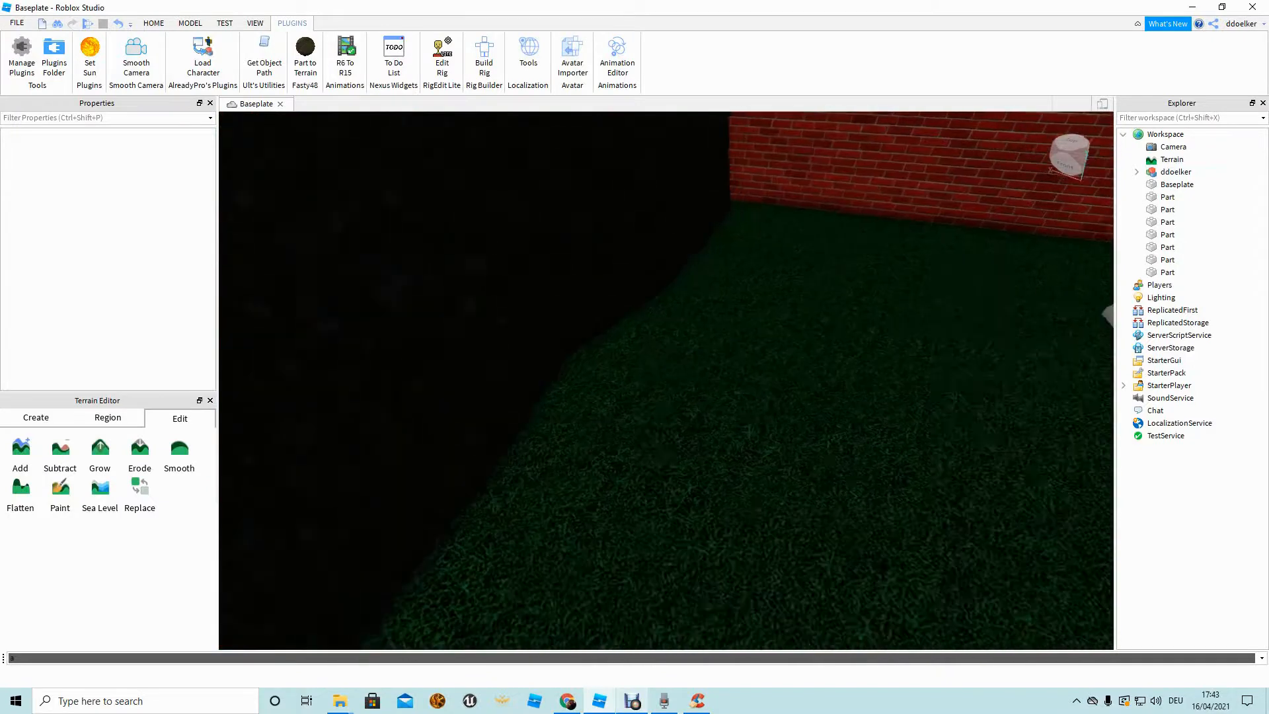
{"action": "right_click_drag", "start_coordinate": [713, 370], "coordinate": [562, 318]}
{"action": "right_click_drag", "start_coordinate": [653, 267], "coordinate": [575, 335]}
{"action": "right_click_drag", "start_coordinate": [574, 459], "coordinate": [667, 429]}
{"action": "key", "text": "w"}
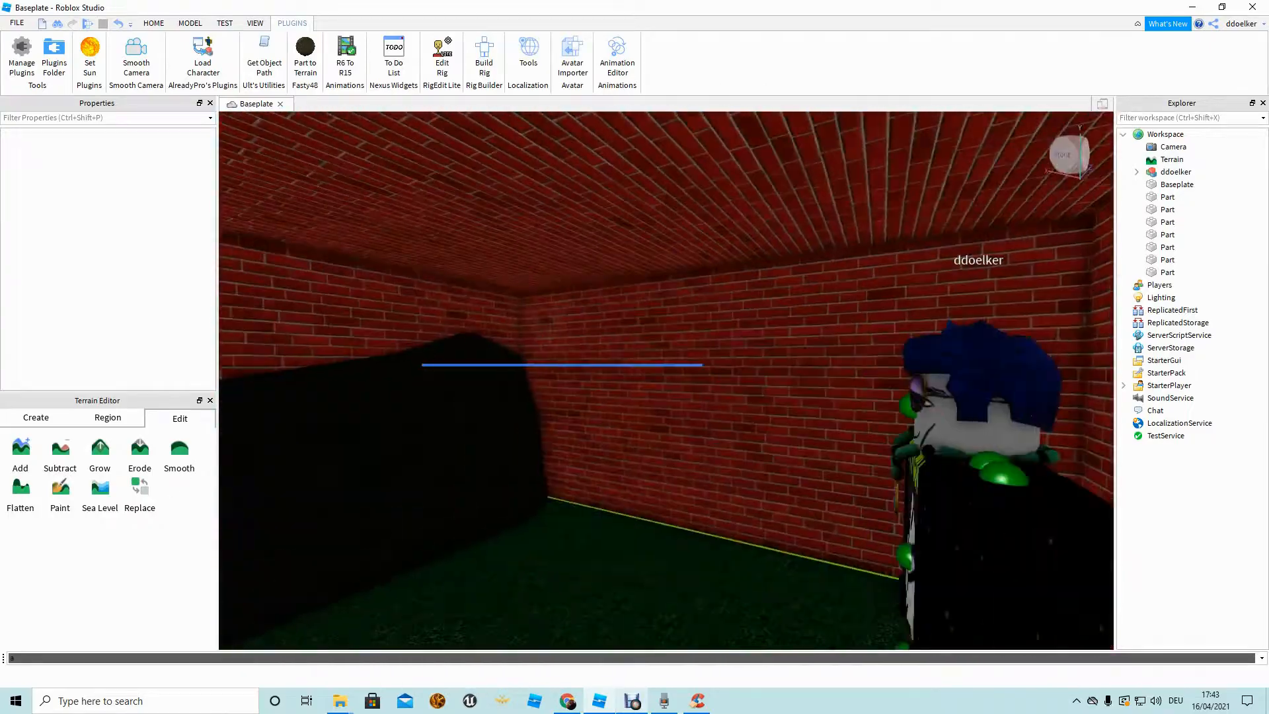
{"action": "right_click_drag", "start_coordinate": [666, 381], "coordinate": [644, 535]}
{"action": "key", "text": "w"}
{"action": "key", "text": "s"}
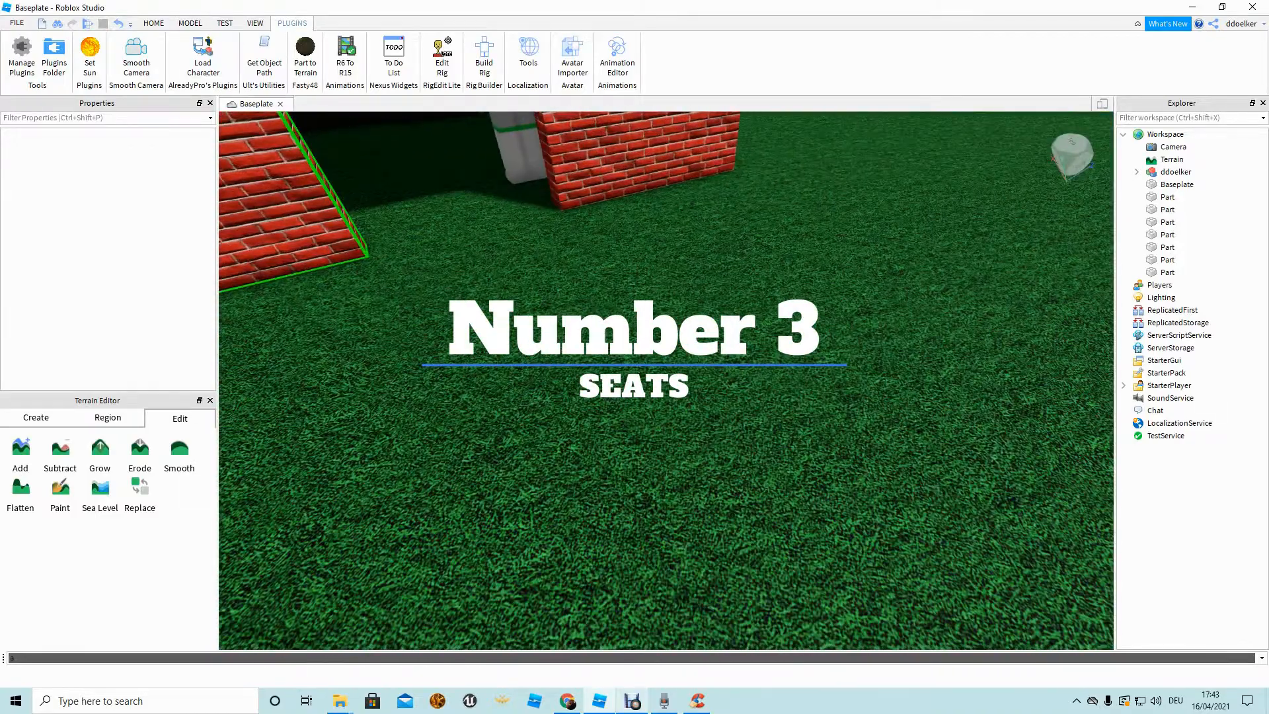
{"action": "left_click", "coordinate": [154, 23]}
{"action": "left_click", "coordinate": [383, 49]}
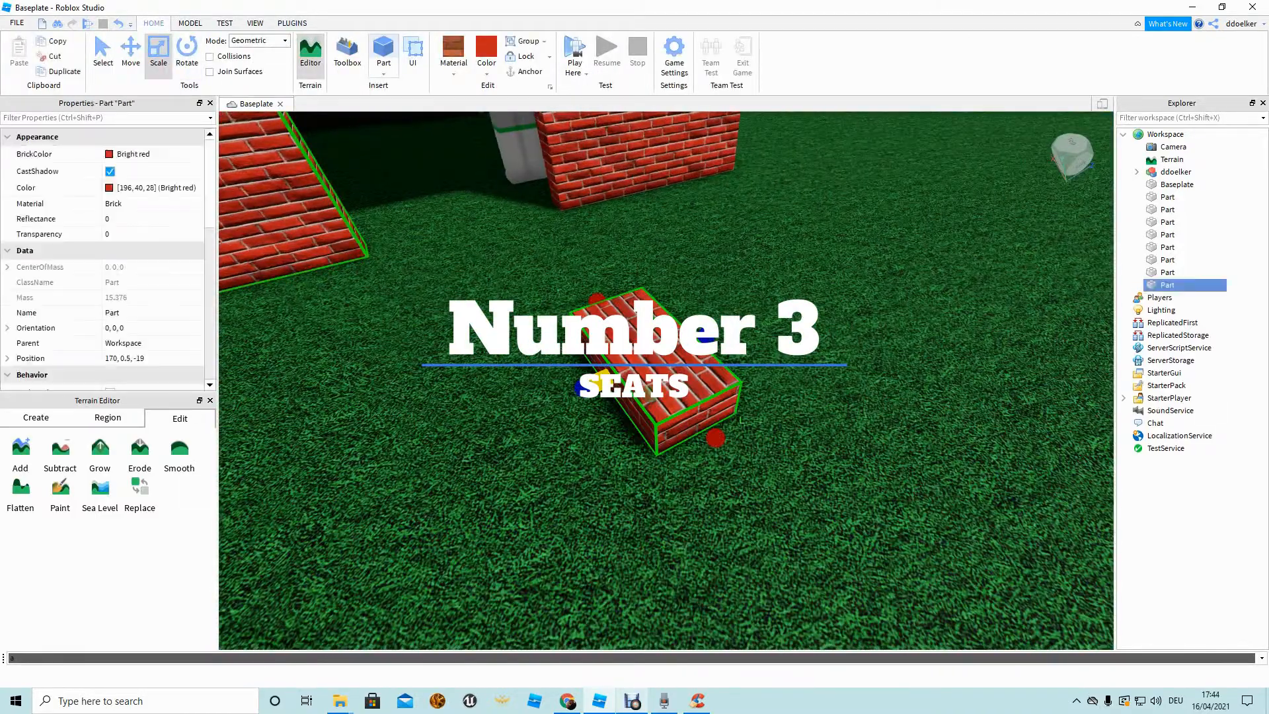
{"action": "left_click", "coordinate": [454, 49]}
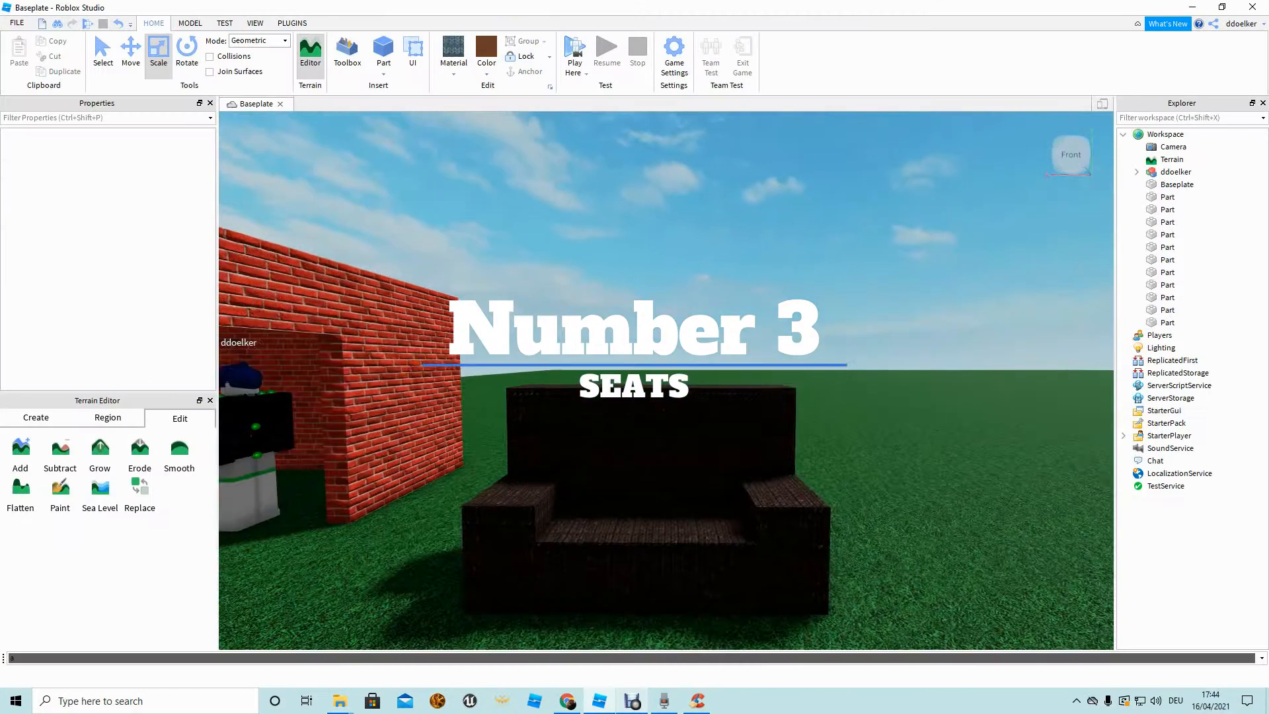
{"action": "scroll", "coordinate": [767, 516], "scroll_direction": "down", "scroll_amount": 1}
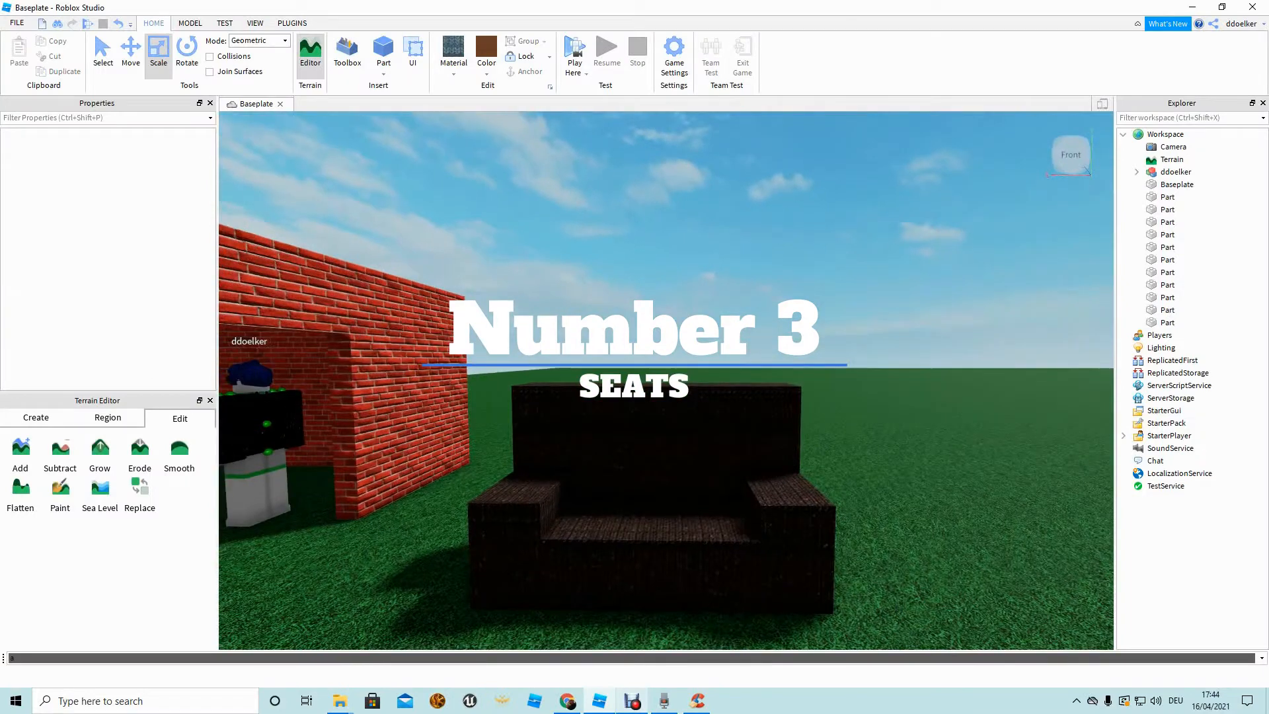
{"action": "scroll", "coordinate": [767, 515], "scroll_direction": "up", "scroll_amount": 3}
{"action": "scroll", "coordinate": [766, 516], "scroll_direction": "down", "scroll_amount": 5}
{"action": "scroll", "coordinate": [767, 515], "scroll_direction": "up", "scroll_amount": 1}
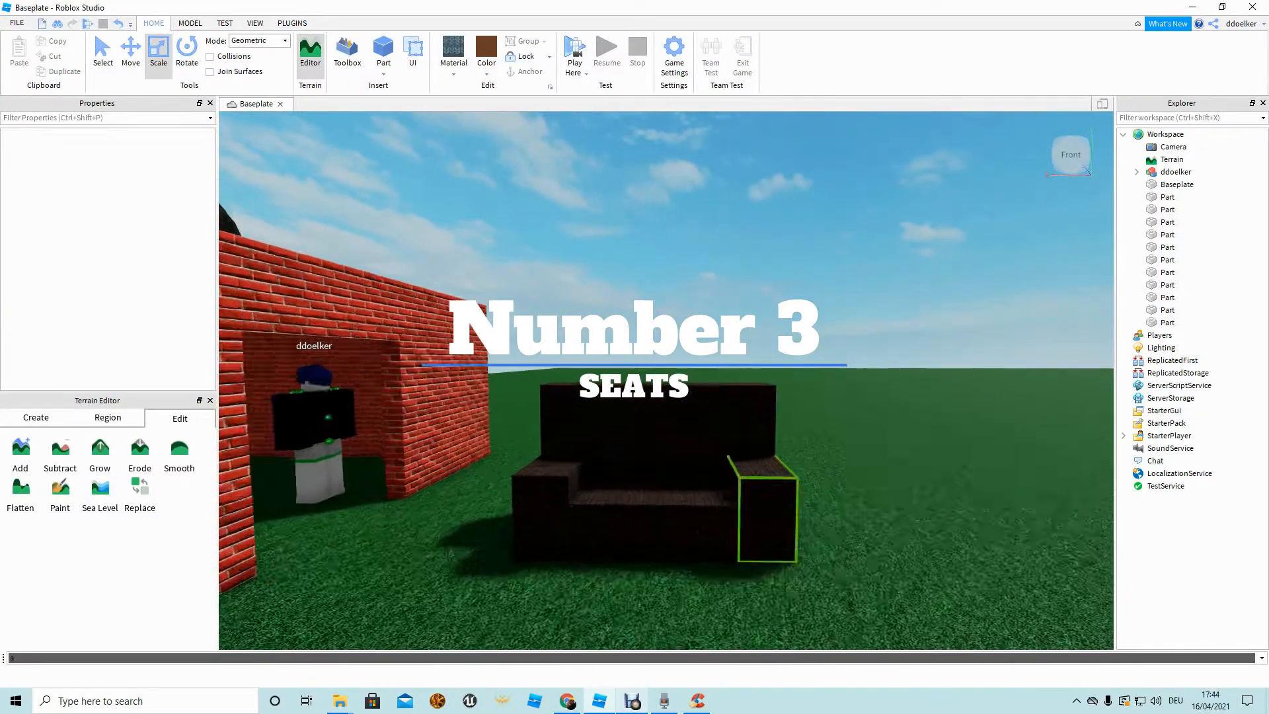
{"action": "scroll", "coordinate": [767, 516], "scroll_direction": "down", "scroll_amount": 2}
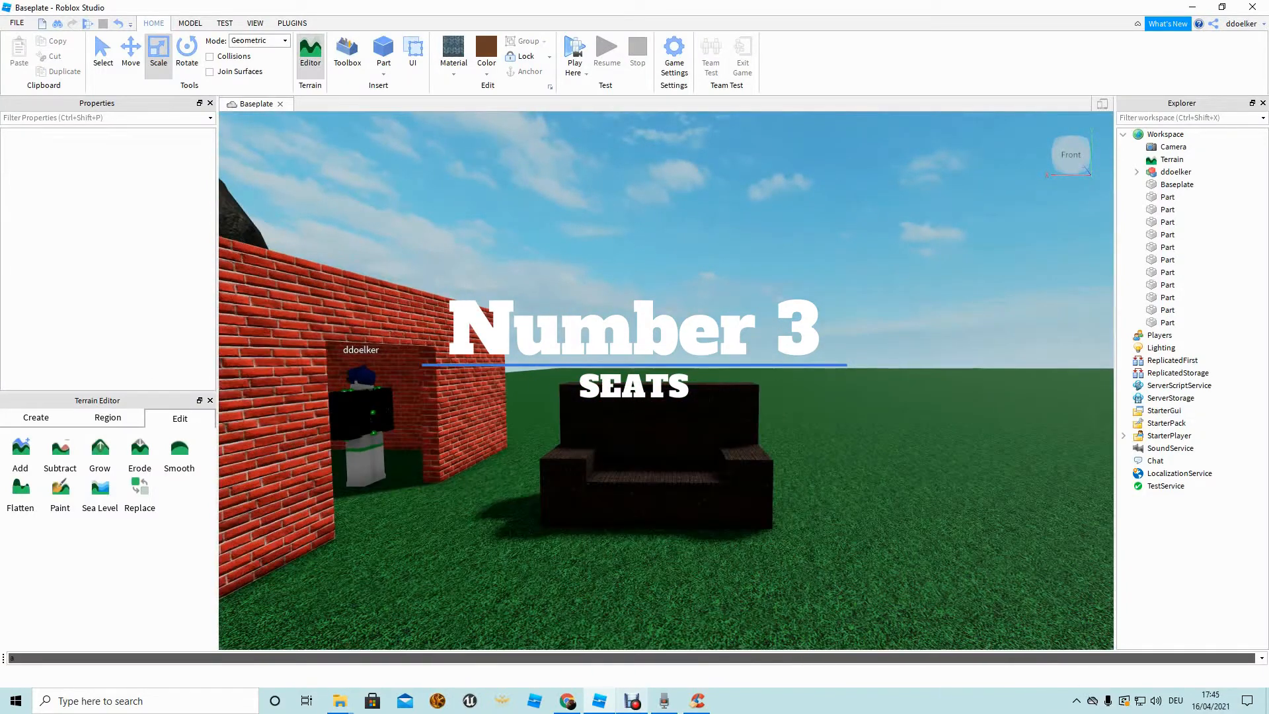
{"action": "key", "text": "a"}
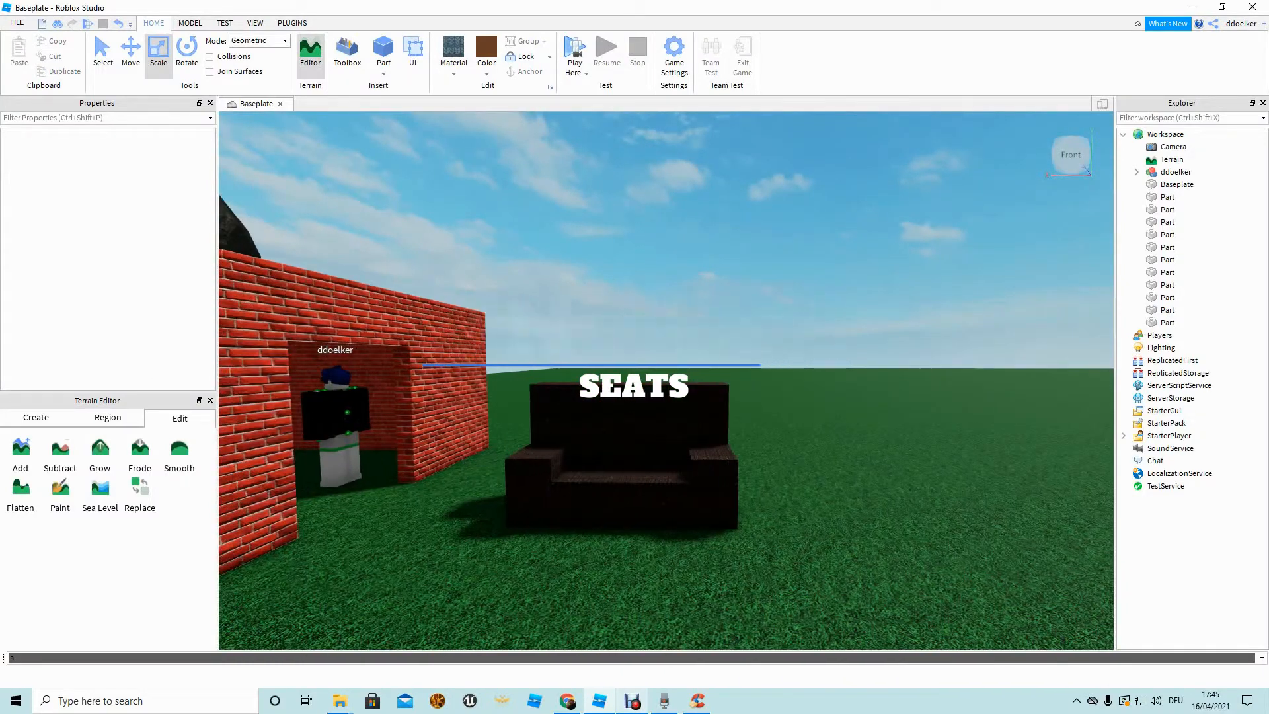
{"action": "key", "text": "w"}
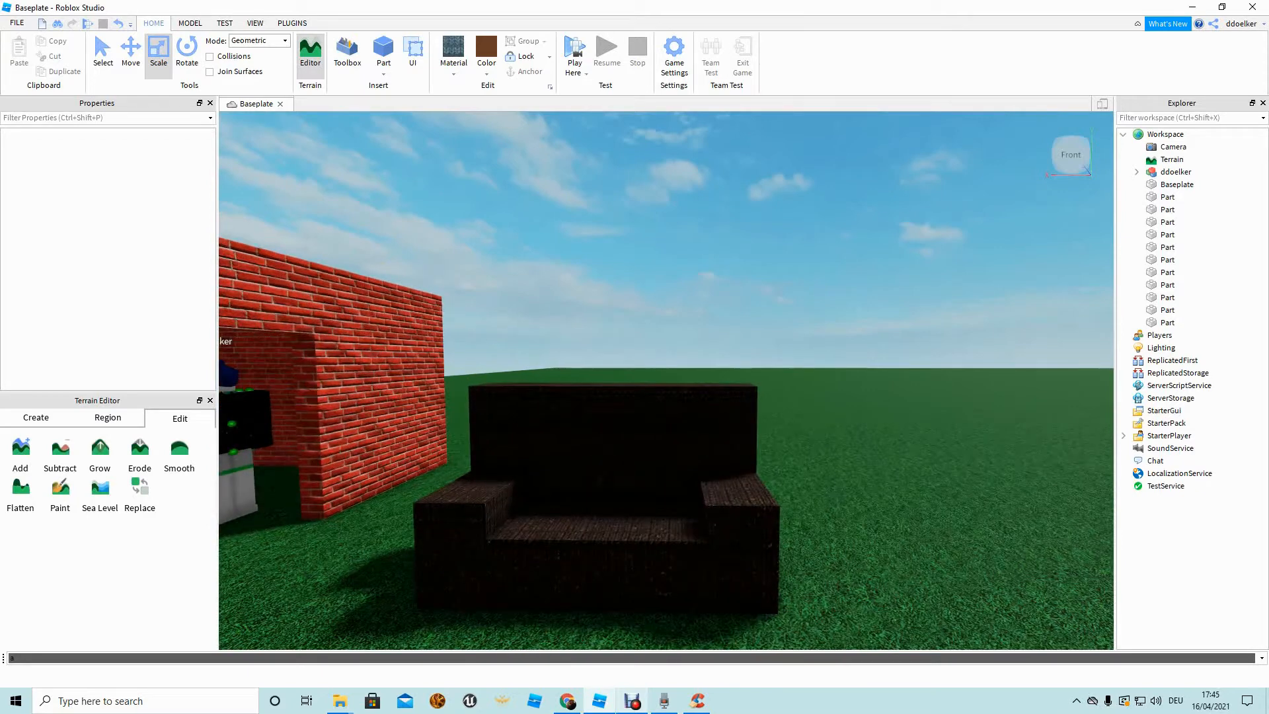
{"action": "right_click_drag", "start_coordinate": [661, 330], "coordinate": [660, 396]}
{"action": "left_click_drag", "start_coordinate": [968, 516], "coordinate": [479, 222]}
{"action": "key", "text": "a"}
{"action": "key", "text": "s"}
{"action": "key", "text": "d"}
{"action": "left_click", "coordinate": [859, 396]}
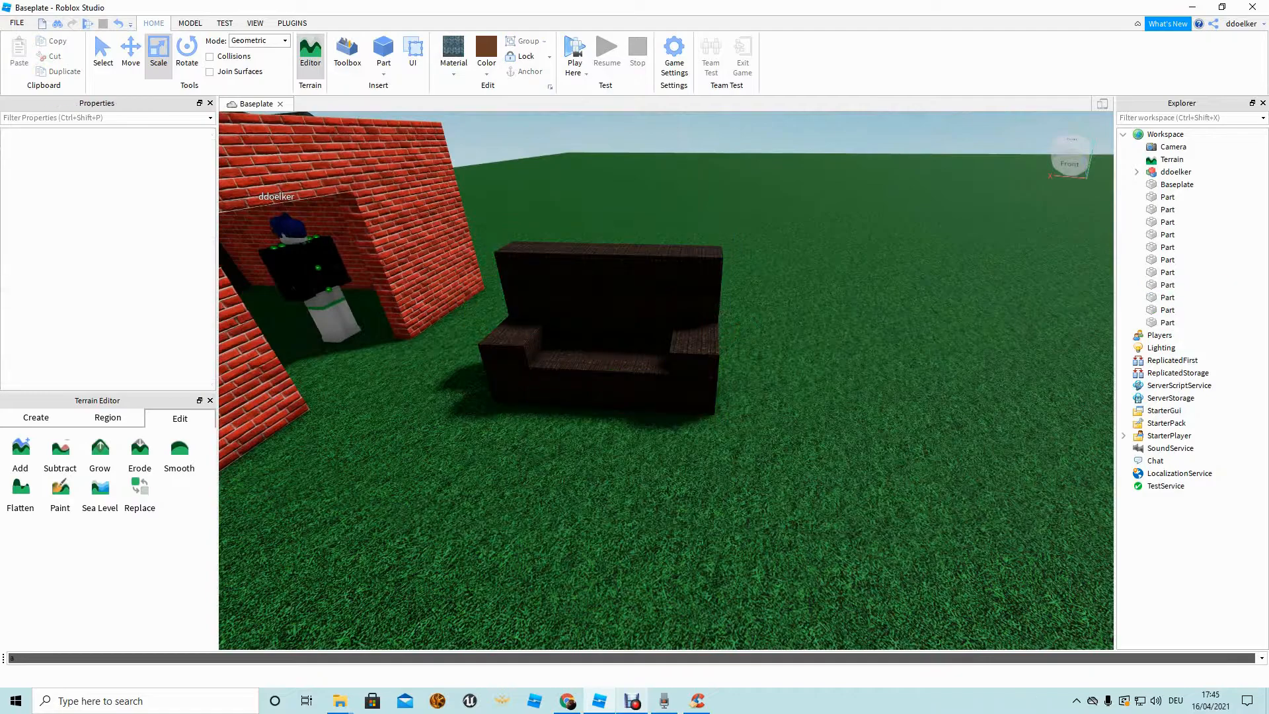
{"action": "key", "text": "w"}
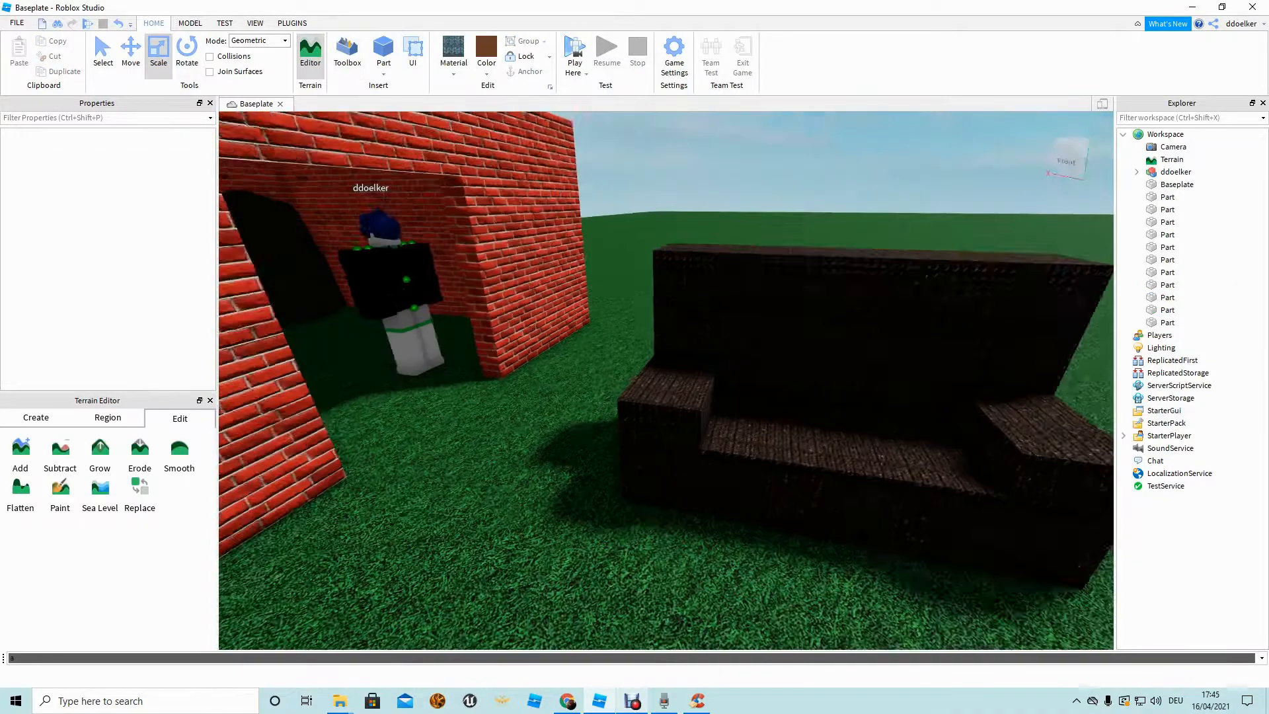
{"action": "scroll", "coordinate": [740, 436], "scroll_direction": "up", "scroll_amount": 3}
{"action": "scroll", "coordinate": [740, 436], "scroll_direction": "down", "scroll_amount": 5}
{"action": "scroll", "coordinate": [423, 297], "scroll_direction": "up", "scroll_amount": 6}
{"action": "scroll", "coordinate": [278, 331], "scroll_direction": "down", "scroll_amount": 5}
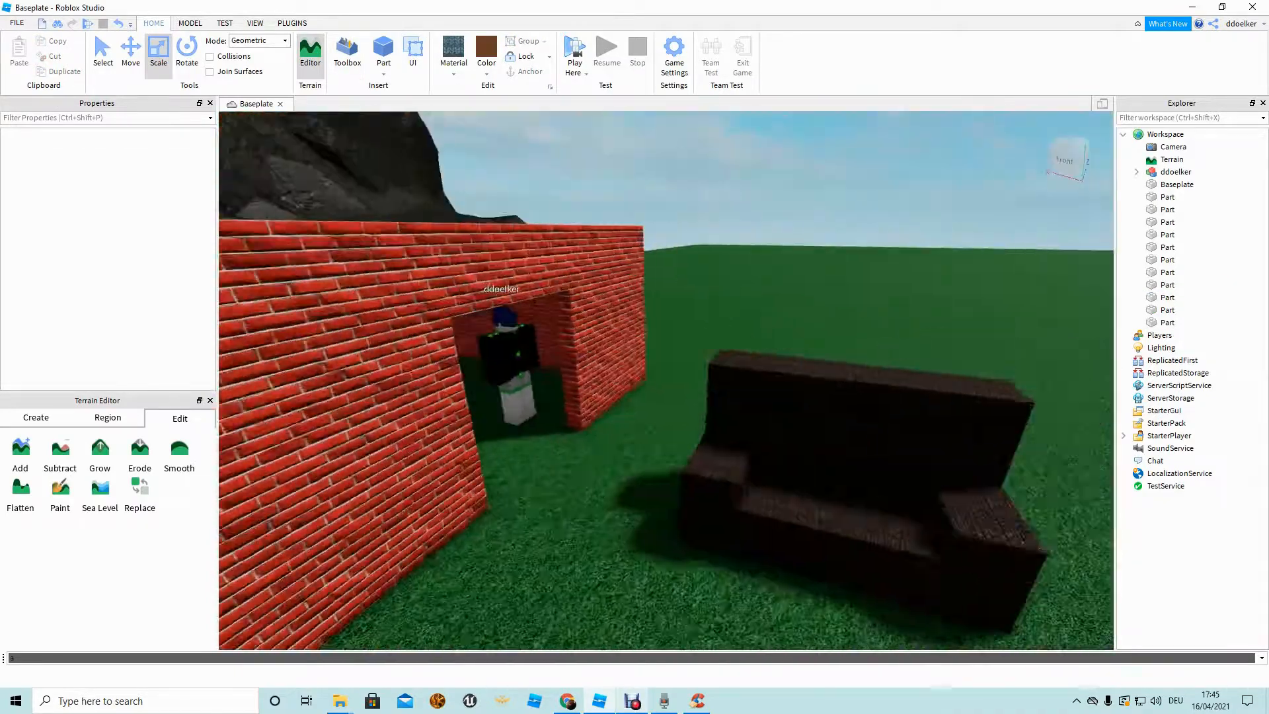
{"action": "key", "text": "s"}
{"action": "key", "text": "a"}
{"action": "left_click_drag", "start_coordinate": [1071, 330], "coordinate": [744, 477]}
Deselect the sofa parts and check individual parts through their right-click menus.
{"action": "key", "text": "d"}
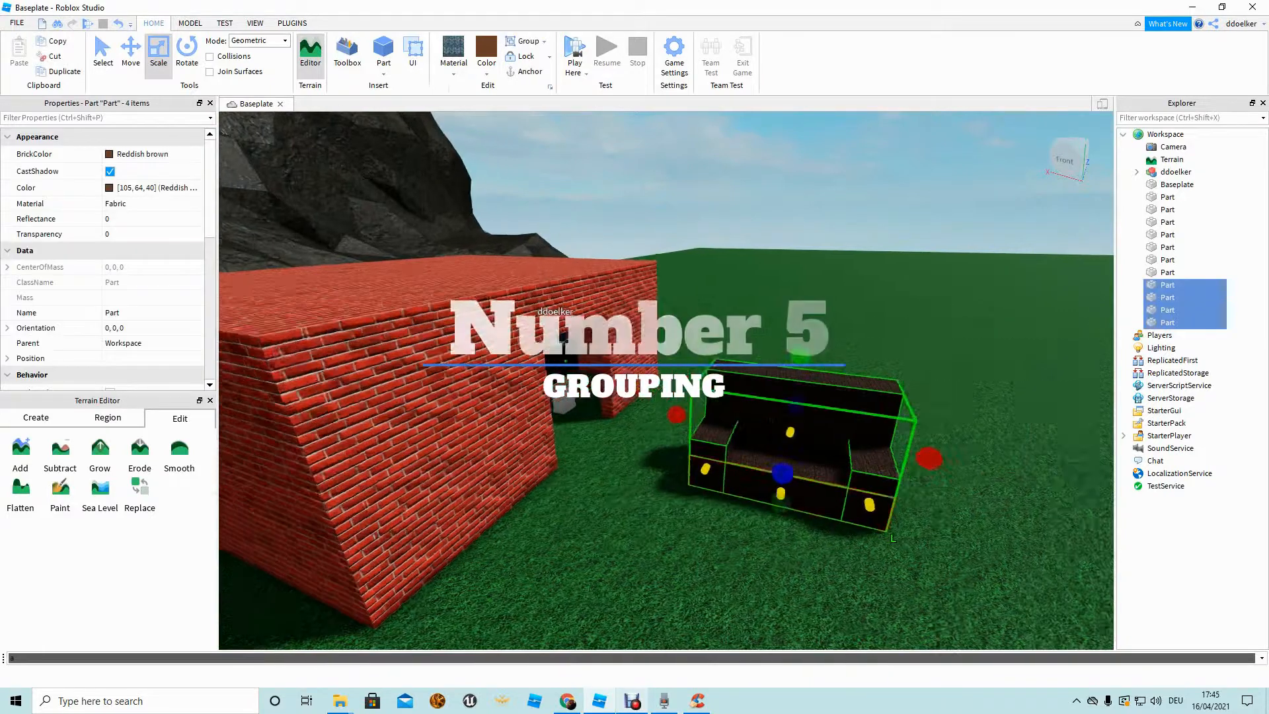
{"action": "key", "text": "d"}
{"action": "left_click", "coordinate": [991, 370]}
{"action": "key", "text": "w"}
{"action": "key", "text": "d"}
{"action": "right_click_drag", "start_coordinate": [741, 396], "coordinate": [819, 337]}
{"action": "key", "text": "w"}
{"action": "key", "text": "s"}
{"action": "right_click", "coordinate": [772, 421]}
{"action": "left_click", "coordinate": [763, 416]}
{"action": "key", "text": "w"}
{"action": "right_click_drag", "start_coordinate": [766, 396], "coordinate": [756, 426]}
{"action": "right_click", "coordinate": [770, 349]}
{"action": "left_click", "coordinate": [765, 346]}
{"action": "key", "text": "s"}
{"action": "key", "text": "w"}
{"action": "key", "text": "w"}
{"action": "key", "text": "s"}
Marquee-select the four sofa parts, group them with Ctrl+G, and frame the new model.
{"action": "left_click_drag", "start_coordinate": [863, 415], "coordinate": [512, 156]}
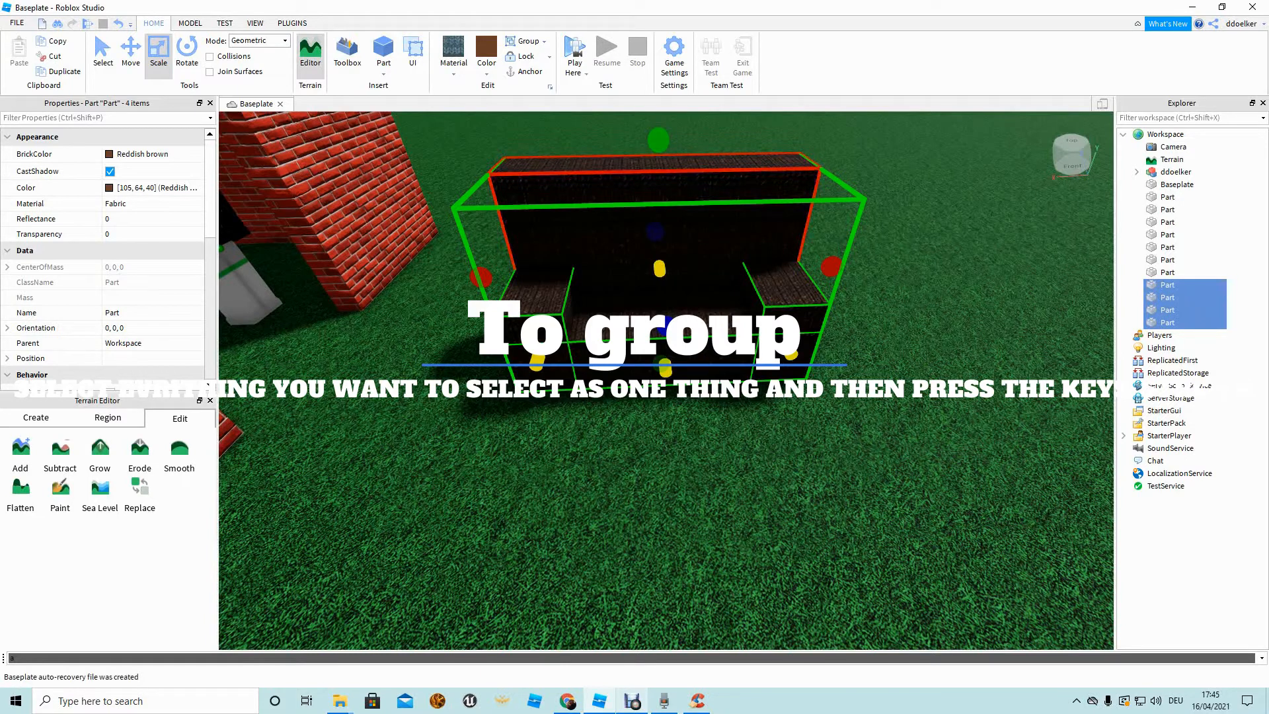
{"action": "key", "text": "ctrl+g"}
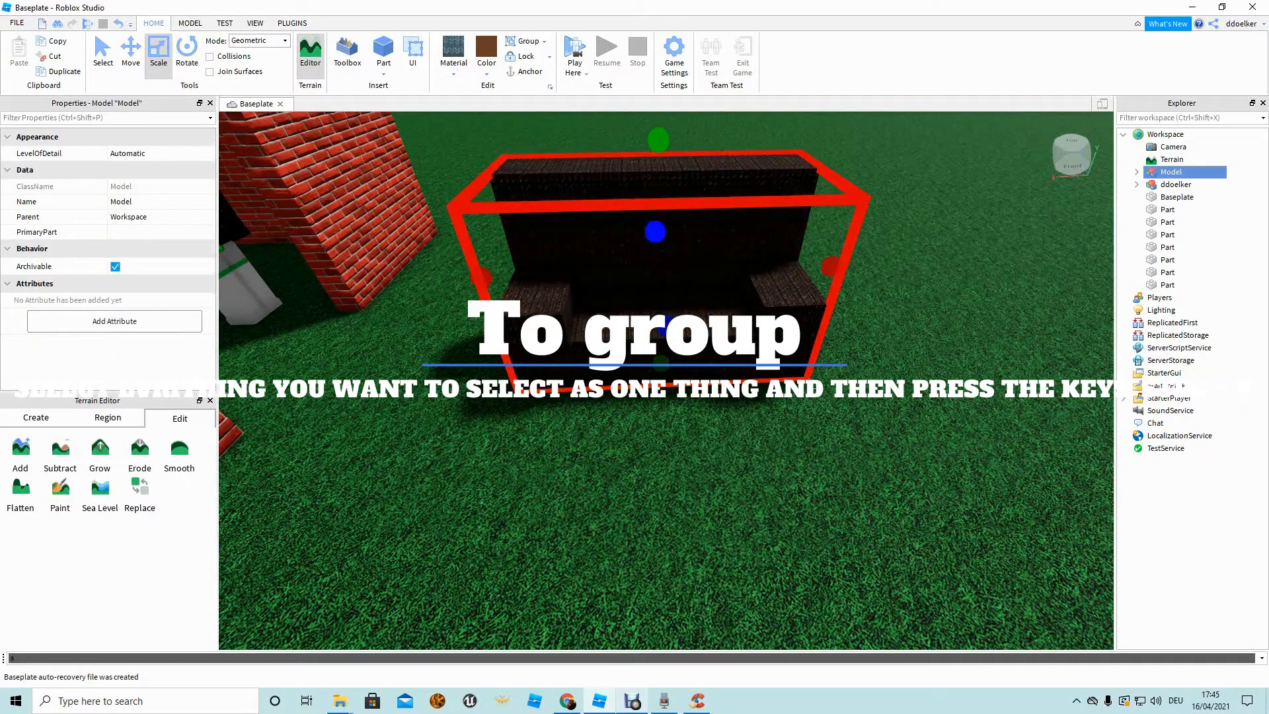
{"action": "right_click_drag", "start_coordinate": [666, 397], "coordinate": [666, 297]}
{"action": "key", "text": "w"}
{"action": "key", "text": "f"}
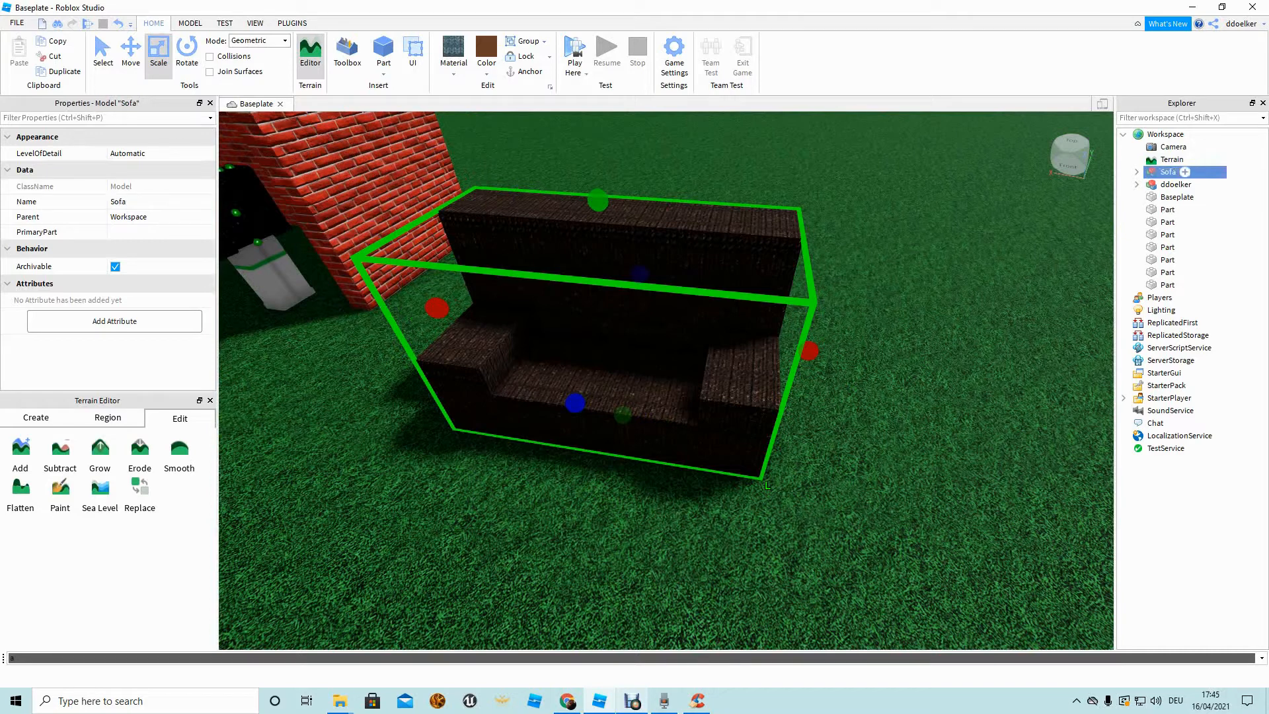
Move the grouped sofa back beside the brick house's doorway.
{"action": "right_click_drag", "start_coordinate": [887, 284], "coordinate": [799, 258]}
{"action": "left_click_drag", "start_coordinate": [717, 404], "coordinate": [688, 382]}
{"action": "key", "text": "r"}
{"action": "key", "text": "r"}
{"action": "key", "text": "r"}
{"action": "key", "text": "r"}
{"action": "right_click_drag", "start_coordinate": [687, 382], "coordinate": [641, 383]}
{"action": "left_click", "coordinate": [641, 463]}
{"action": "right_click_drag", "start_coordinate": [641, 463], "coordinate": [820, 416]}
{"action": "right_click_drag", "start_coordinate": [727, 396], "coordinate": [589, 390]}
{"action": "scroll", "coordinate": [595, 377], "scroll_direction": "up", "scroll_amount": 2}
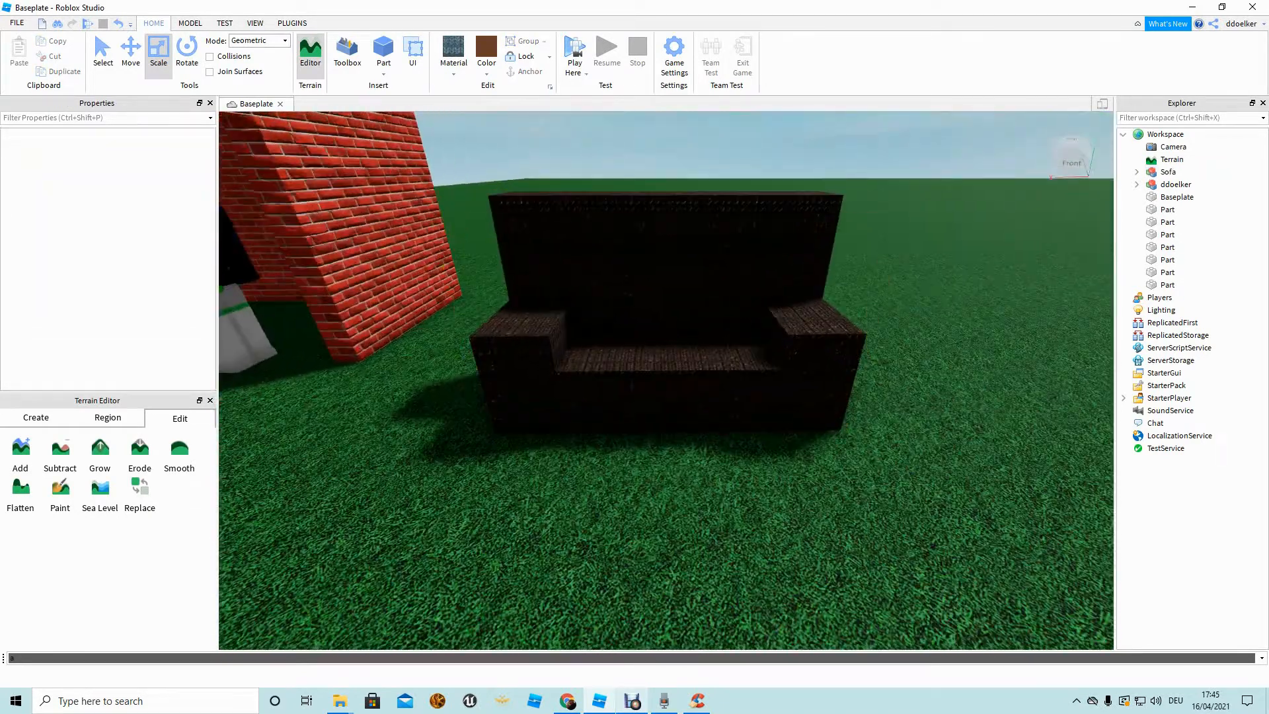
Play-test the place and walk the avatar onto the sofa.
{"action": "left_click", "coordinate": [574, 51]}
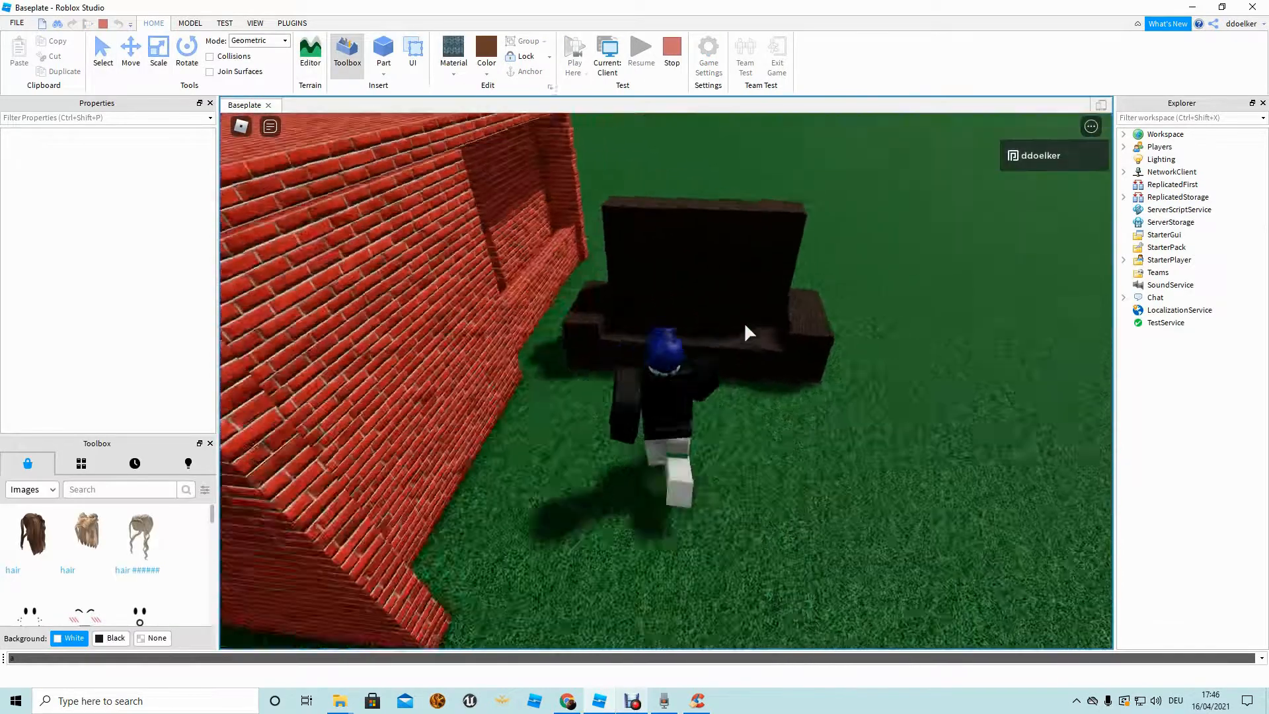
{"action": "key", "text": "w"}
{"action": "right_click_drag", "start_coordinate": [745, 324], "coordinate": [768, 320]}
{"action": "key", "text": "w"}
{"action": "key", "text": "space"}
{"action": "key", "text": "w"}
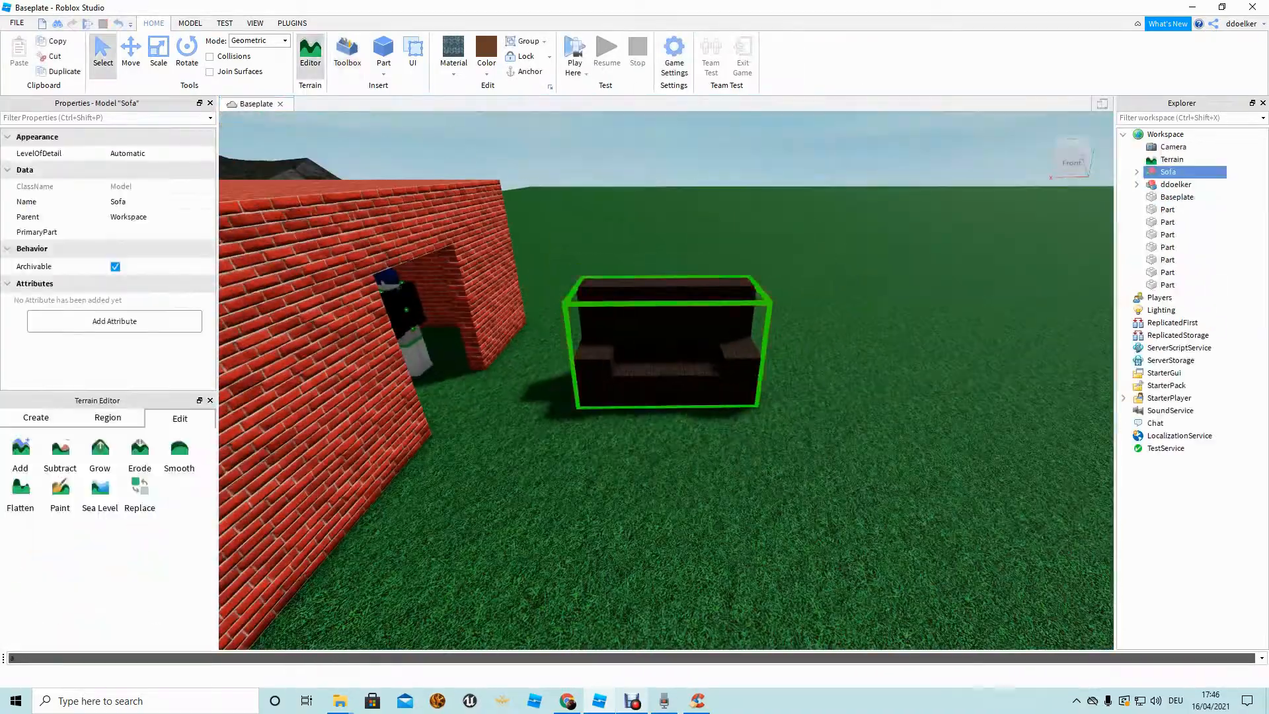
Anchor the Sofa model from the Home tab.
{"action": "left_click", "coordinate": [525, 72]}
{"action": "key", "text": "s"}
{"action": "right_click_drag", "start_coordinate": [661, 264], "coordinate": [661, 264]}
{"action": "left_click", "coordinate": [661, 264]}
{"action": "key", "text": "w"}
{"action": "right_click_drag", "start_coordinate": [713, 231], "coordinate": [714, 231]}
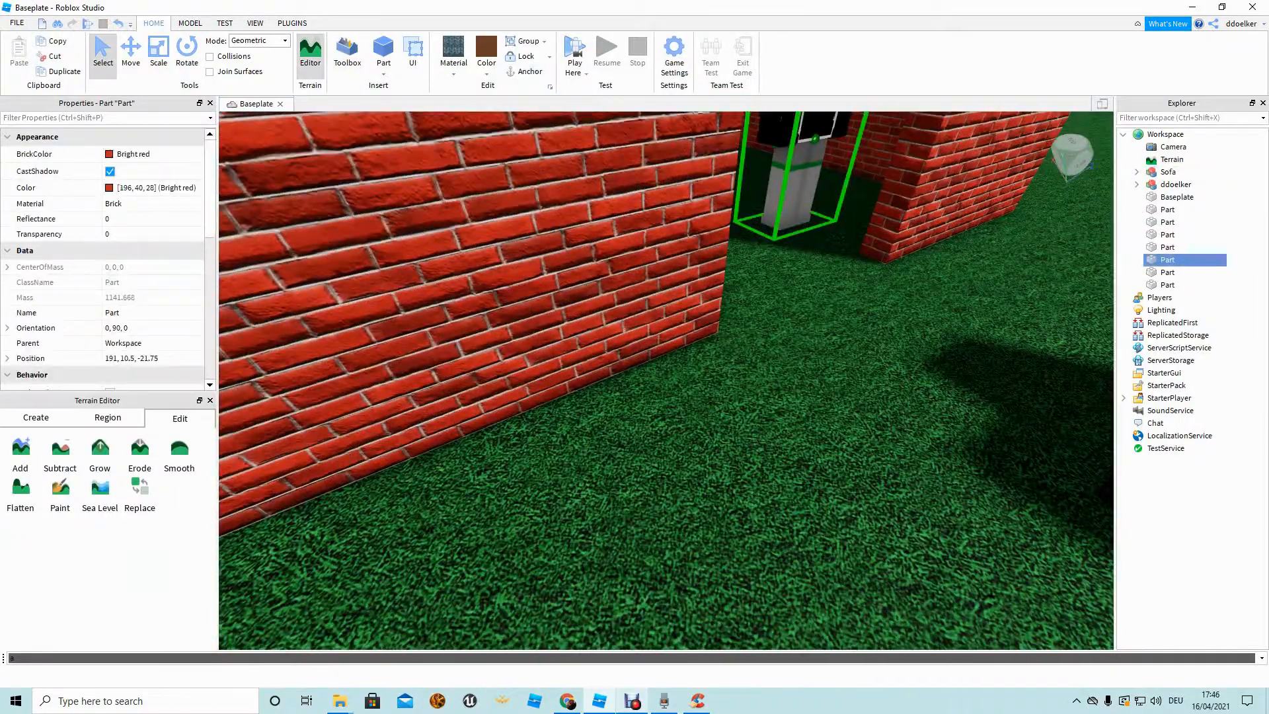
{"action": "key", "text": "s"}
{"action": "left_click_drag", "start_coordinate": [801, 142], "coordinate": [420, 401]}
{"action": "left_click_drag", "start_coordinate": [467, 167], "coordinate": [836, 362]}
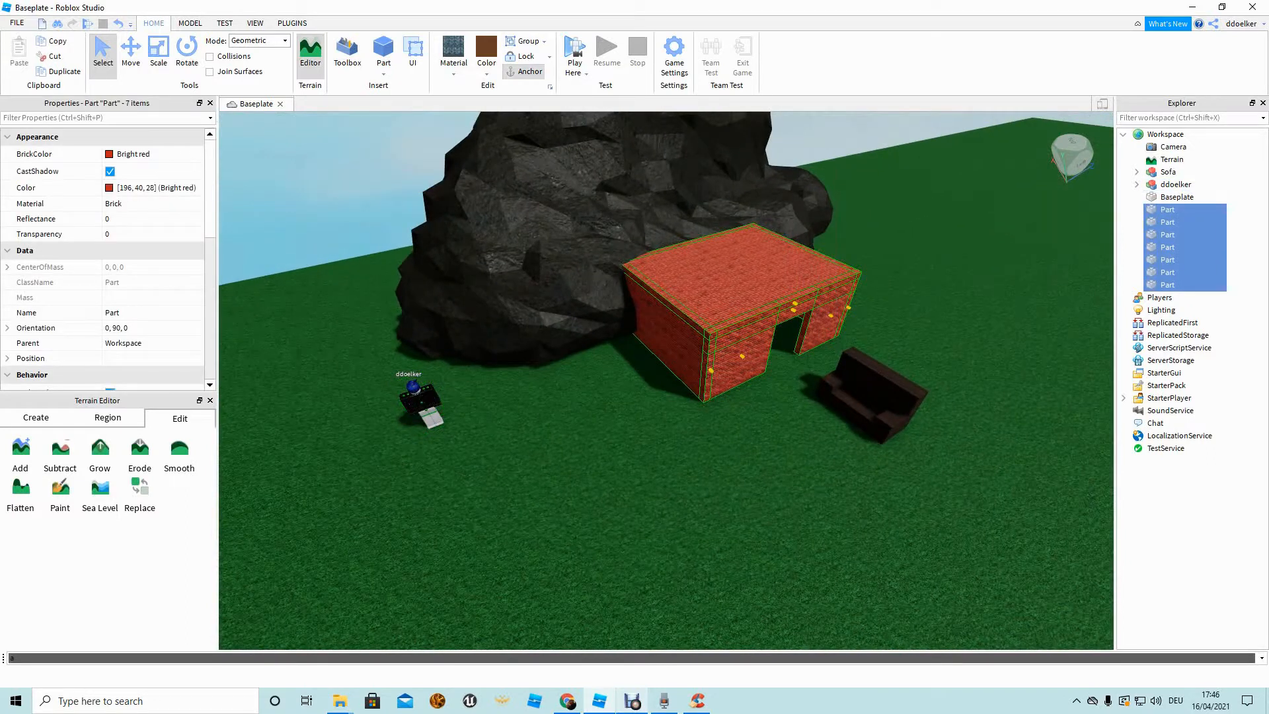
{"action": "left_click", "coordinate": [796, 430]}
{"action": "left_click", "coordinate": [871, 397]}
{"action": "left_click", "coordinate": [879, 476]}
{"action": "left_click_drag", "start_coordinate": [421, 405], "coordinate": [778, 409]}
{"action": "key", "text": "w"}
{"action": "left_click", "coordinate": [640, 374]}
{"action": "scroll", "coordinate": [779, 410], "scroll_direction": "down", "scroll_amount": 6}
{"action": "right_click_drag", "start_coordinate": [778, 410], "coordinate": [852, 462]}
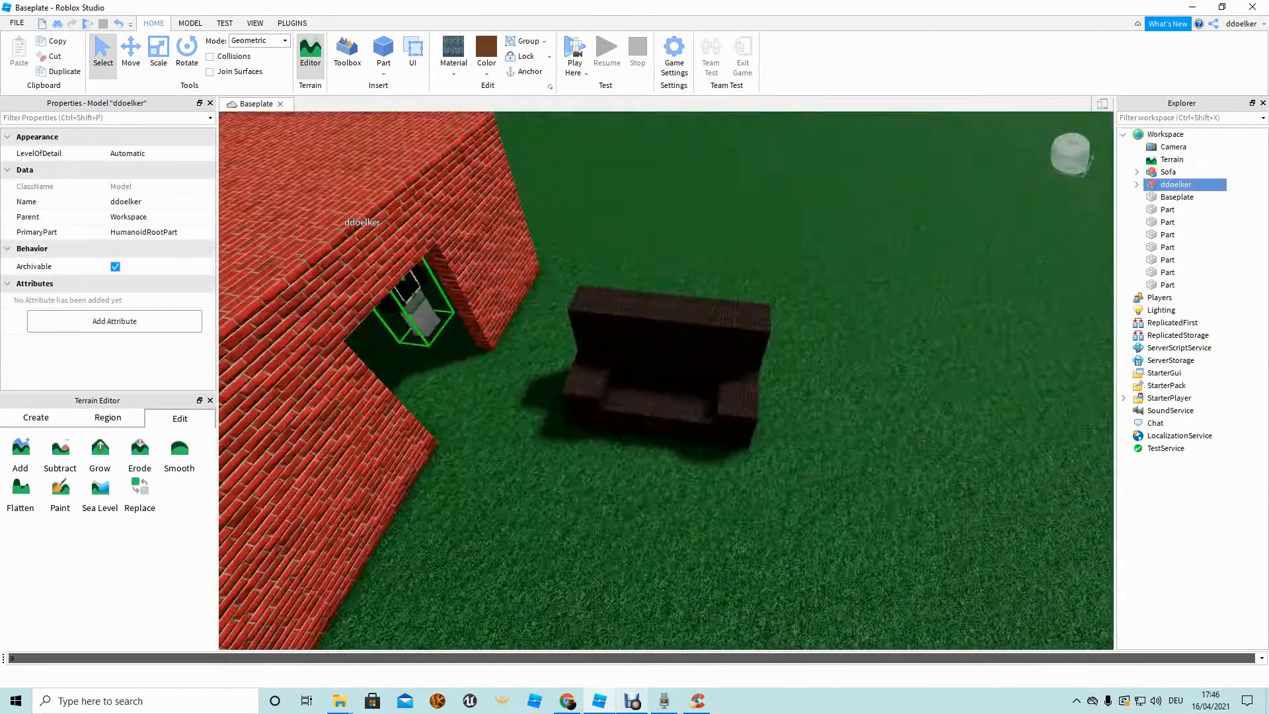
{"action": "left_click", "coordinate": [667, 370]}
{"action": "scroll", "coordinate": [668, 370], "scroll_direction": "up", "scroll_amount": 6}
{"action": "right_click", "coordinate": [740, 312]}
{"action": "right_click", "coordinate": [567, 334]}
{"action": "left_click", "coordinate": [562, 330]}
{"action": "scroll", "coordinate": [562, 331], "scroll_direction": "down", "scroll_amount": 5}
{"action": "scroll", "coordinate": [562, 331], "scroll_direction": "up", "scroll_amount": 1}
{"action": "right_click_drag", "start_coordinate": [666, 380], "coordinate": [648, 284]}
{"action": "scroll", "coordinate": [666, 380], "scroll_direction": "down", "scroll_amount": 4}
{"action": "scroll", "coordinate": [666, 380], "scroll_direction": "up", "scroll_amount": 2}
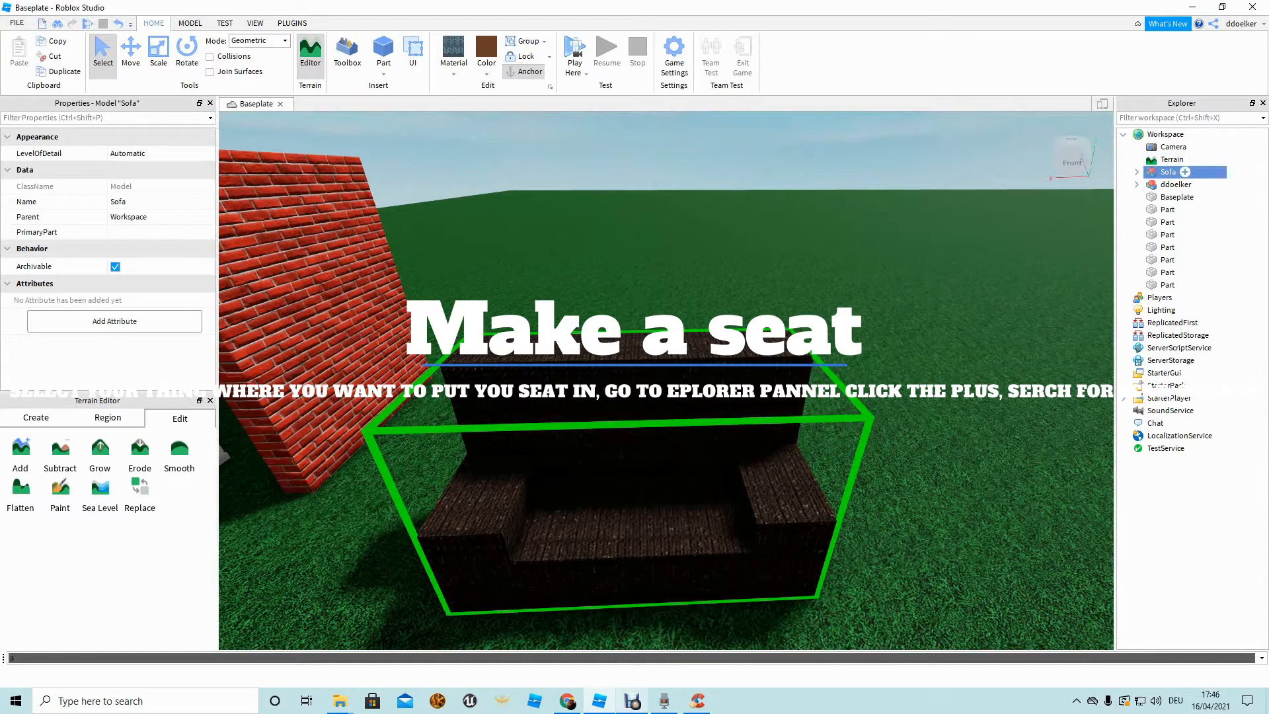
Insert a Seat into the Sofa model and move it onto the sofa cushion.
{"action": "left_click", "coordinate": [1185, 172]}
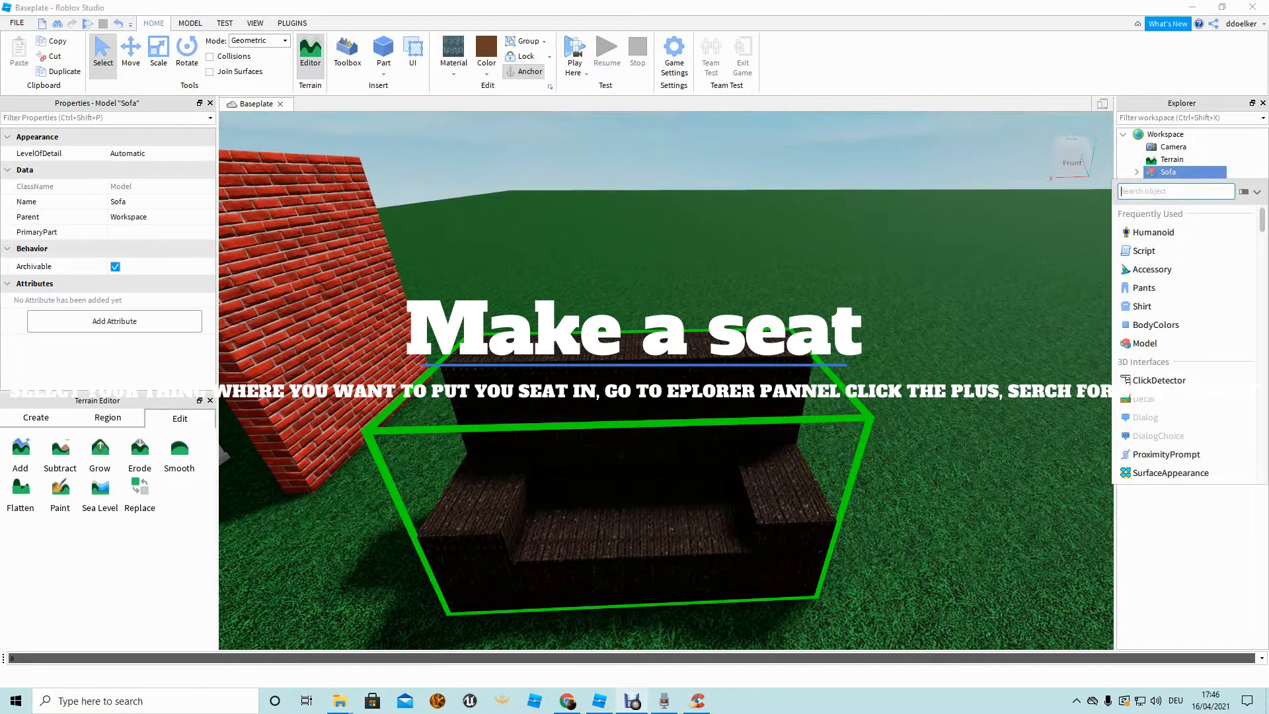
{"action": "type", "text": "seat"}
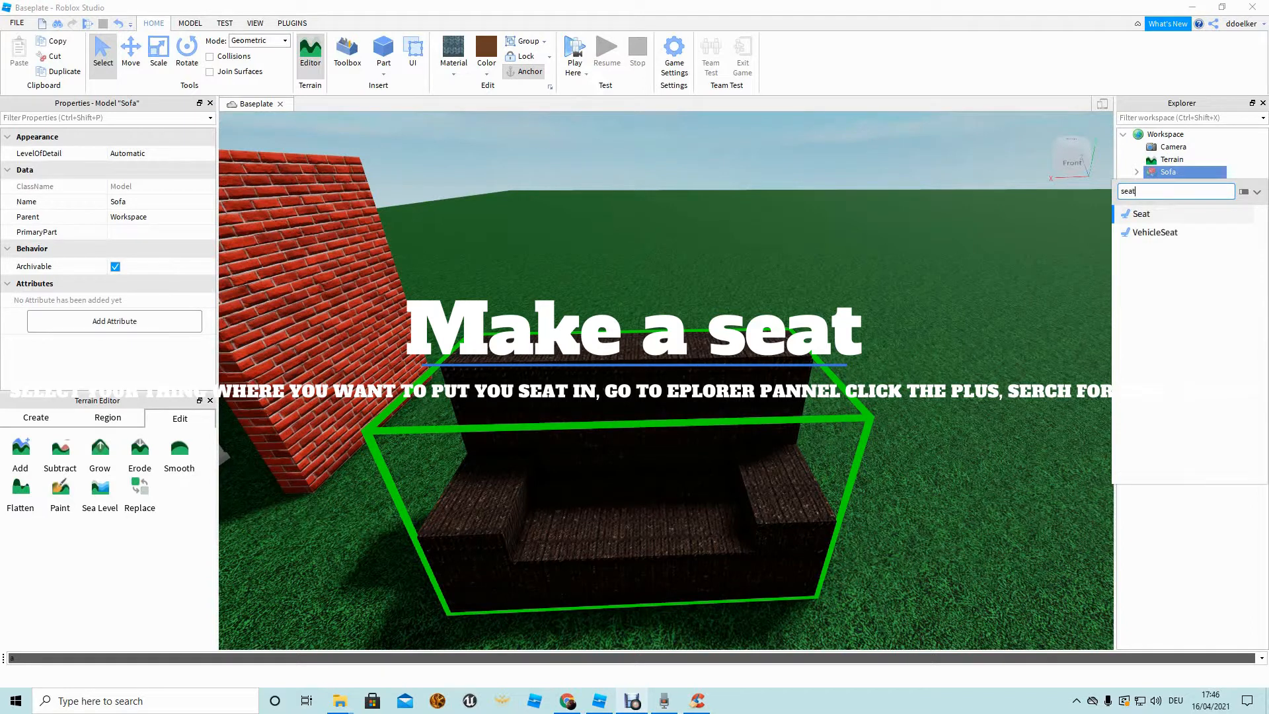
{"action": "key", "text": "Return"}
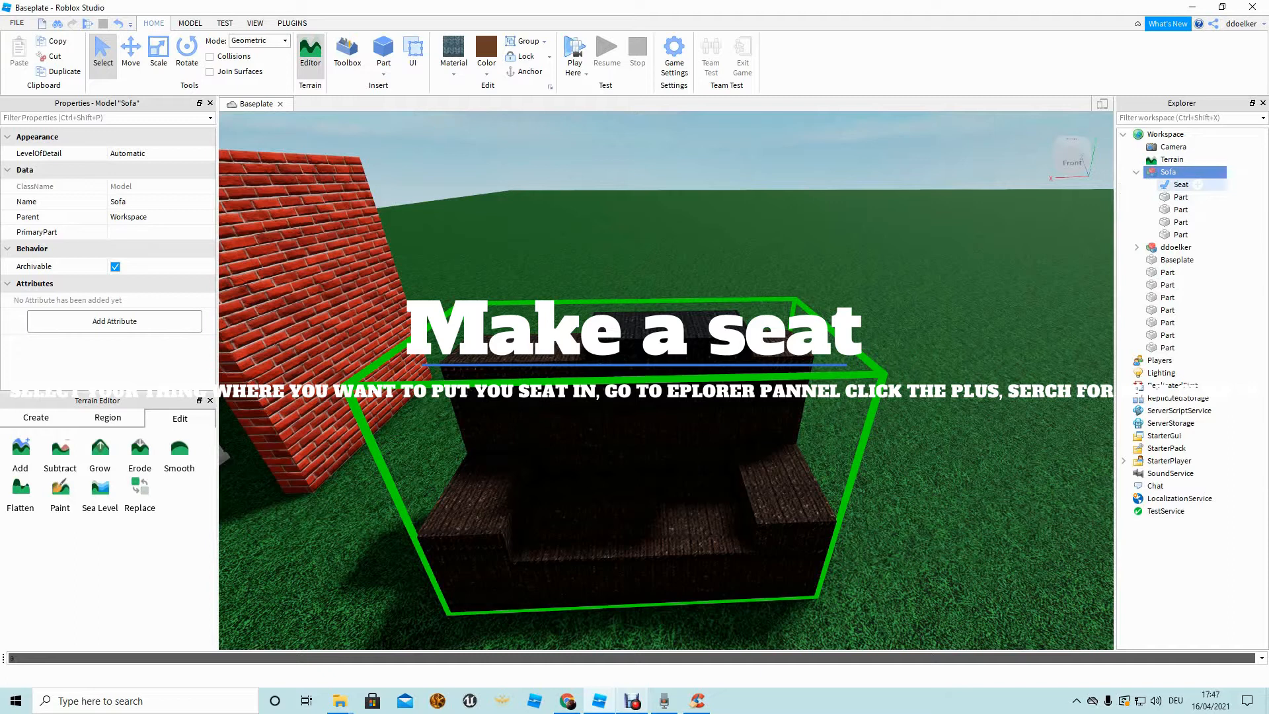
{"action": "left_click", "coordinate": [1181, 184]}
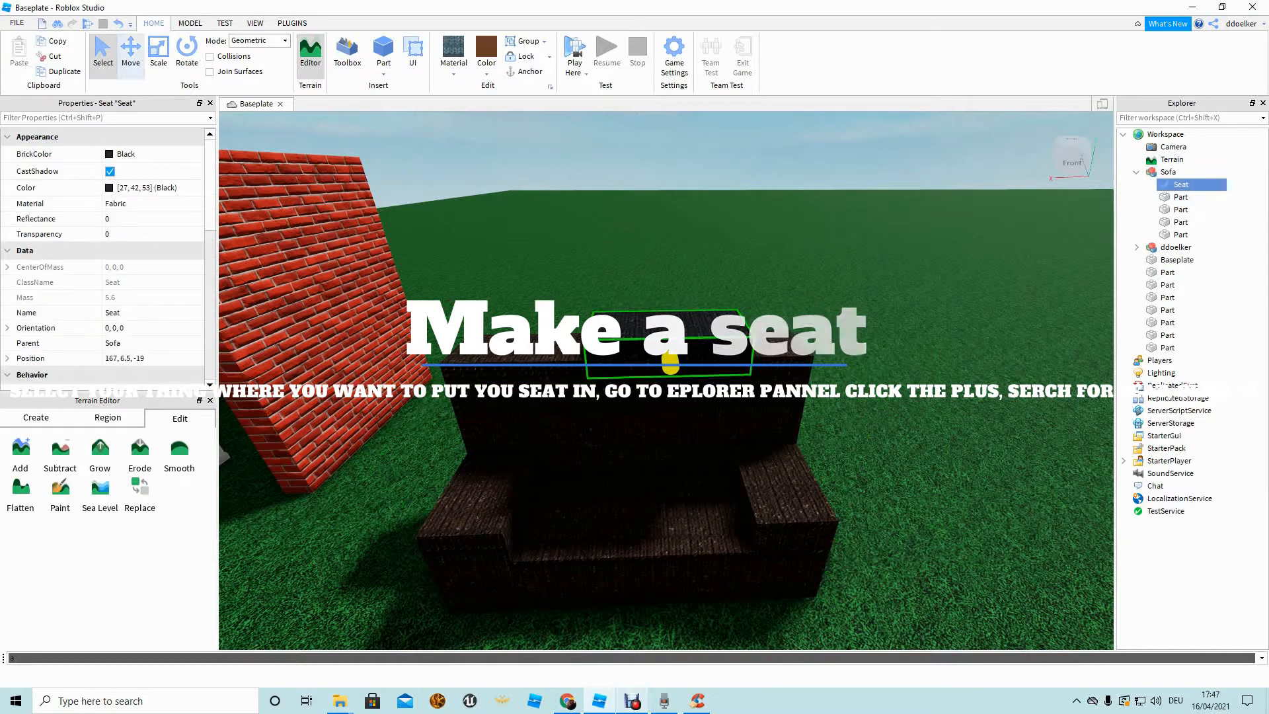
{"action": "left_click", "coordinate": [131, 53]}
{"action": "left_click_drag", "start_coordinate": [808, 339], "coordinate": [724, 341]}
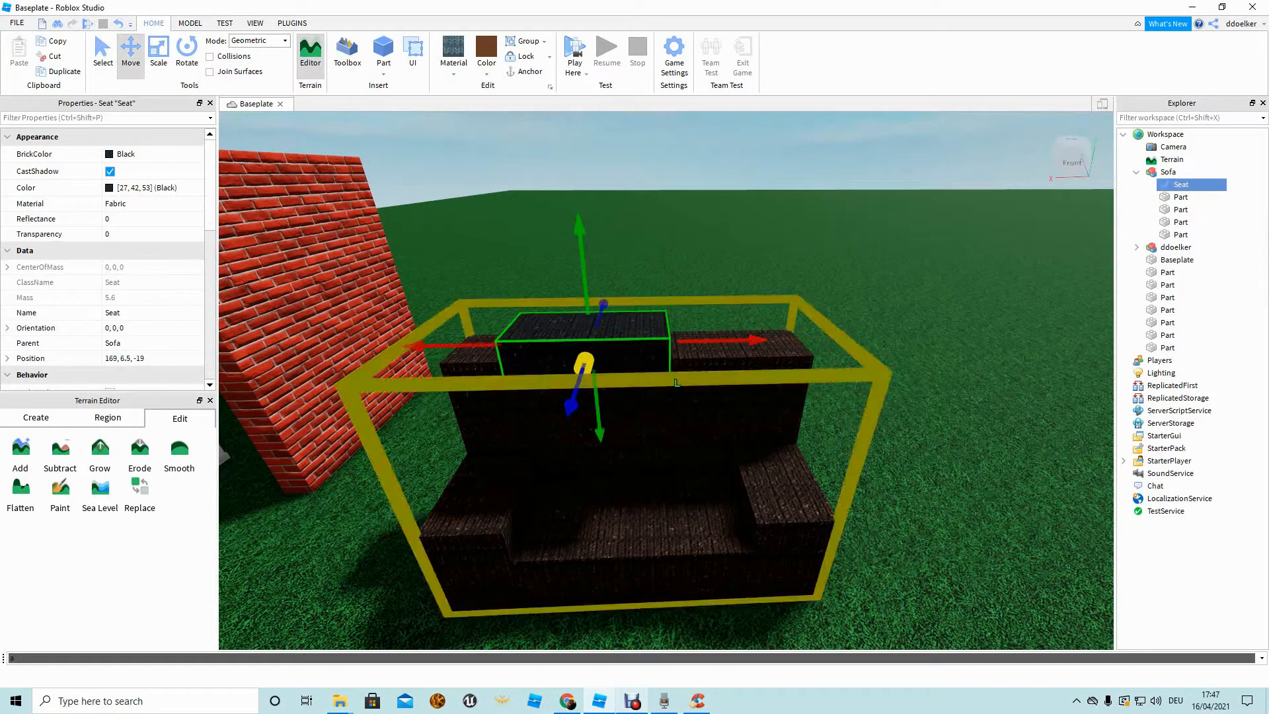
{"action": "left_click_drag", "start_coordinate": [579, 226], "coordinate": [595, 390]}
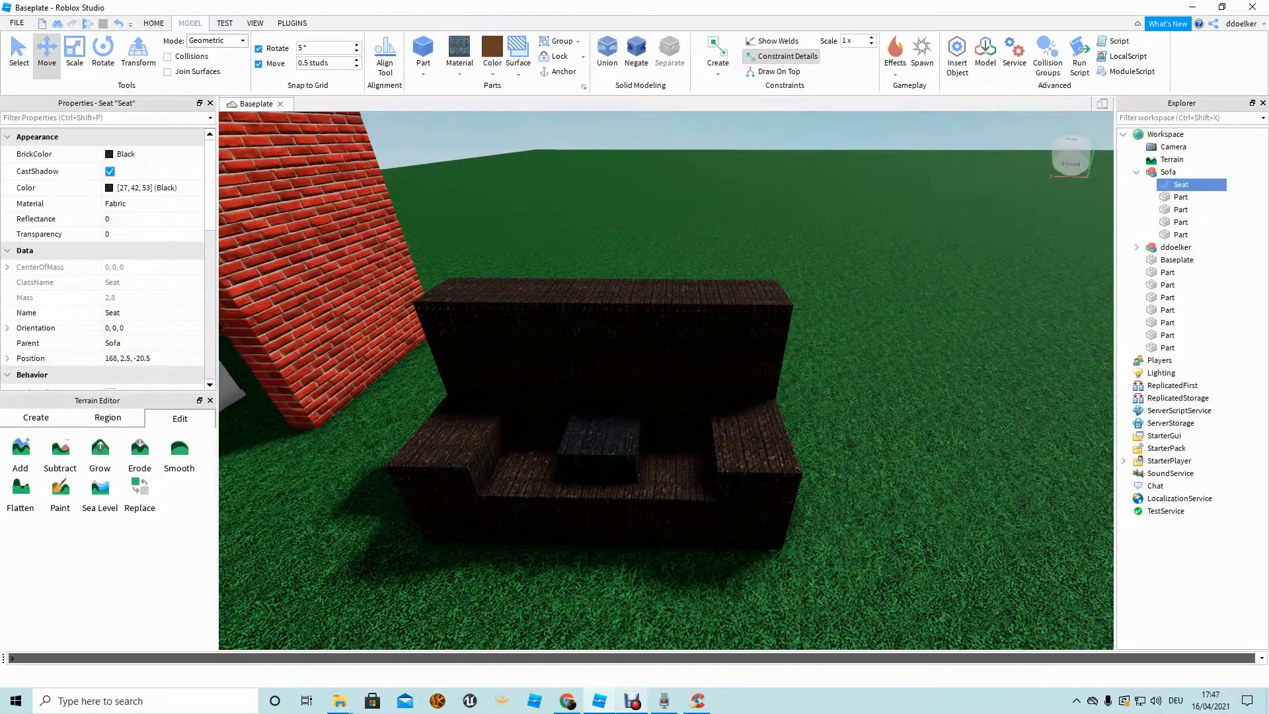
Select the Sofa model and undo an accidental duplicate of it.
{"action": "key", "text": "w"}
{"action": "right_click_drag", "start_coordinate": [666, 476], "coordinate": [666, 370]}
{"action": "key", "text": "s"}
{"action": "key", "text": "w"}
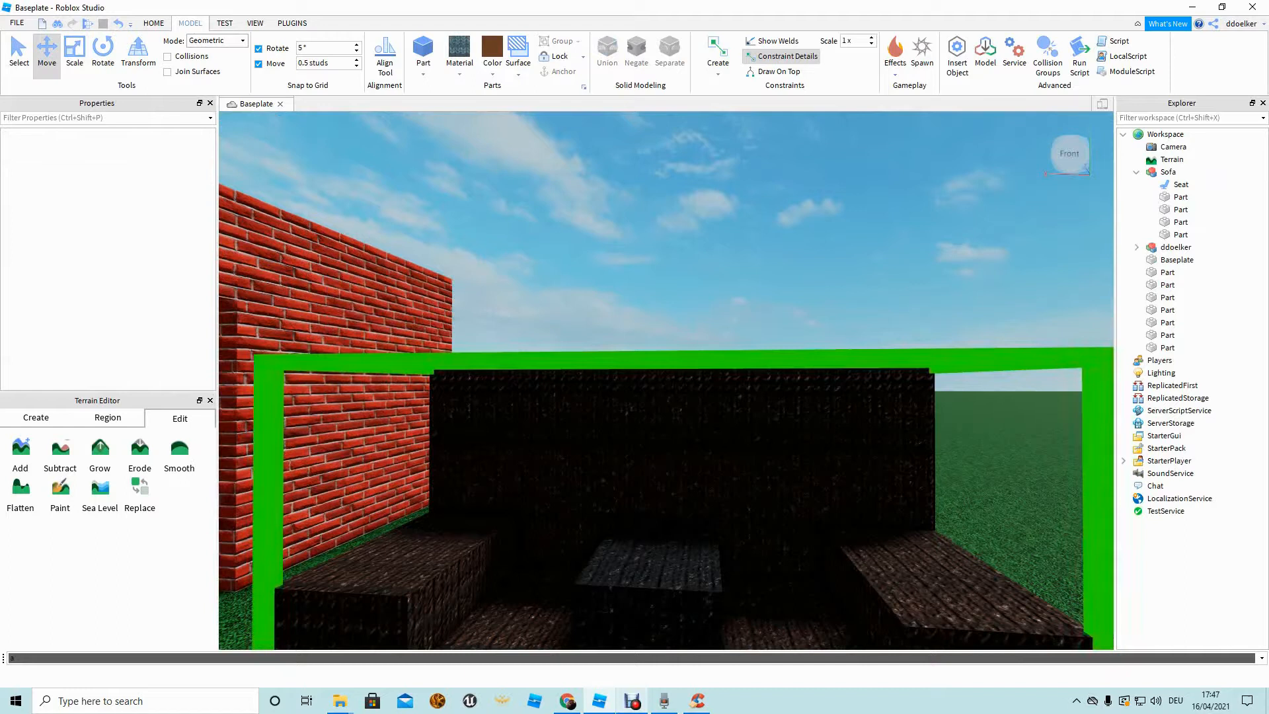
{"action": "left_click", "coordinate": [668, 456]}
{"action": "key", "text": "ctrl+d"}
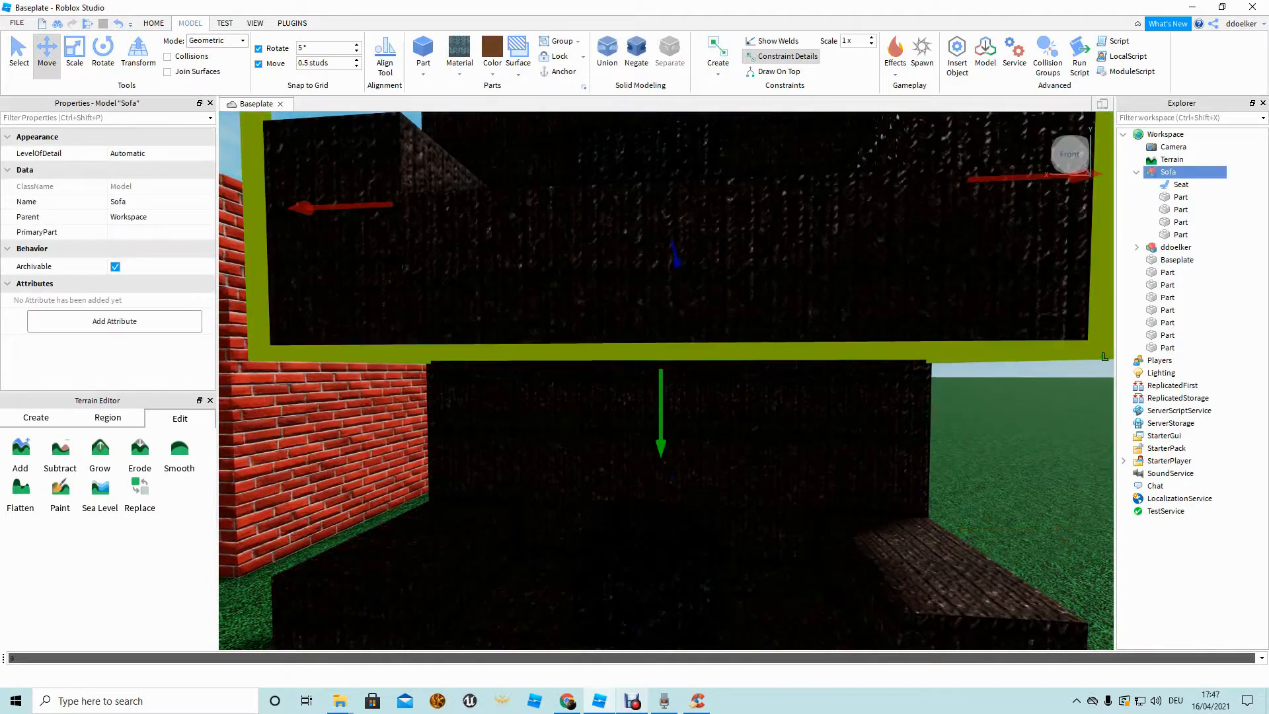
{"action": "key", "text": "ctrl+z"}
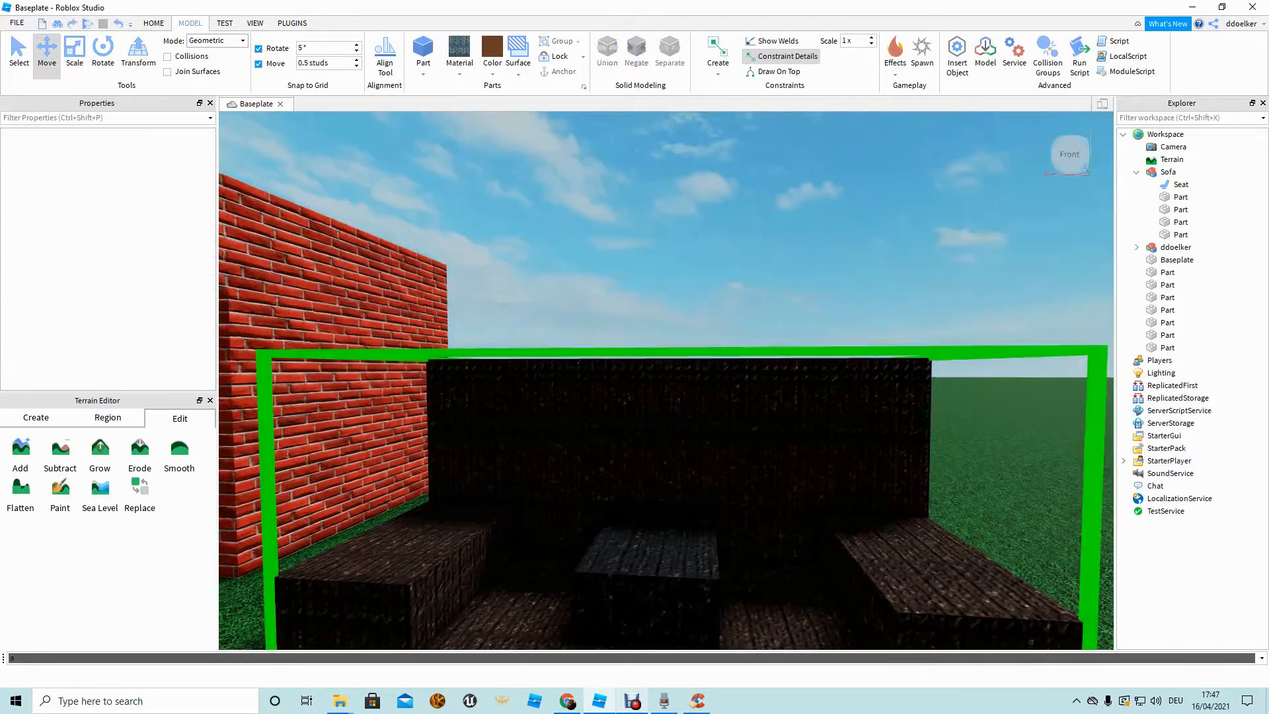
Set the Seat's Transparency to 1 and lower it into the sofa.
{"action": "left_click", "coordinate": [1181, 185]}
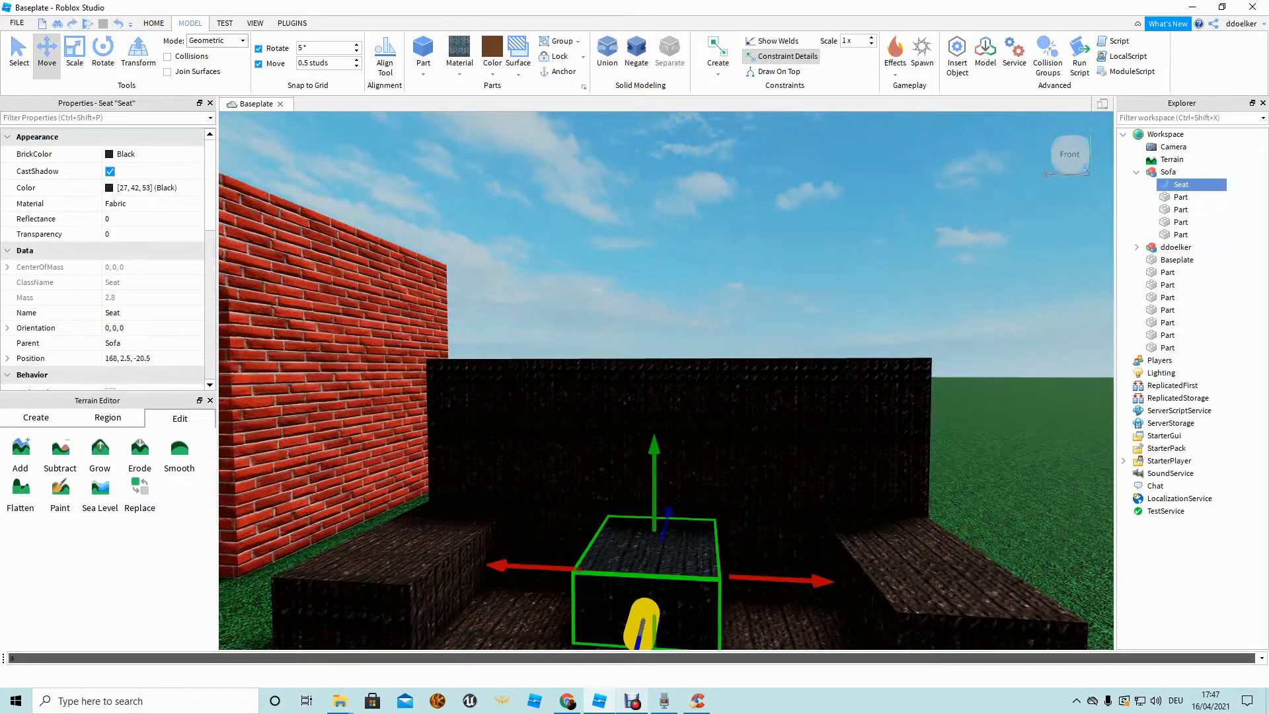
{"action": "key", "text": "ctrl+shift+p"}
{"action": "type", "text": "tr"}
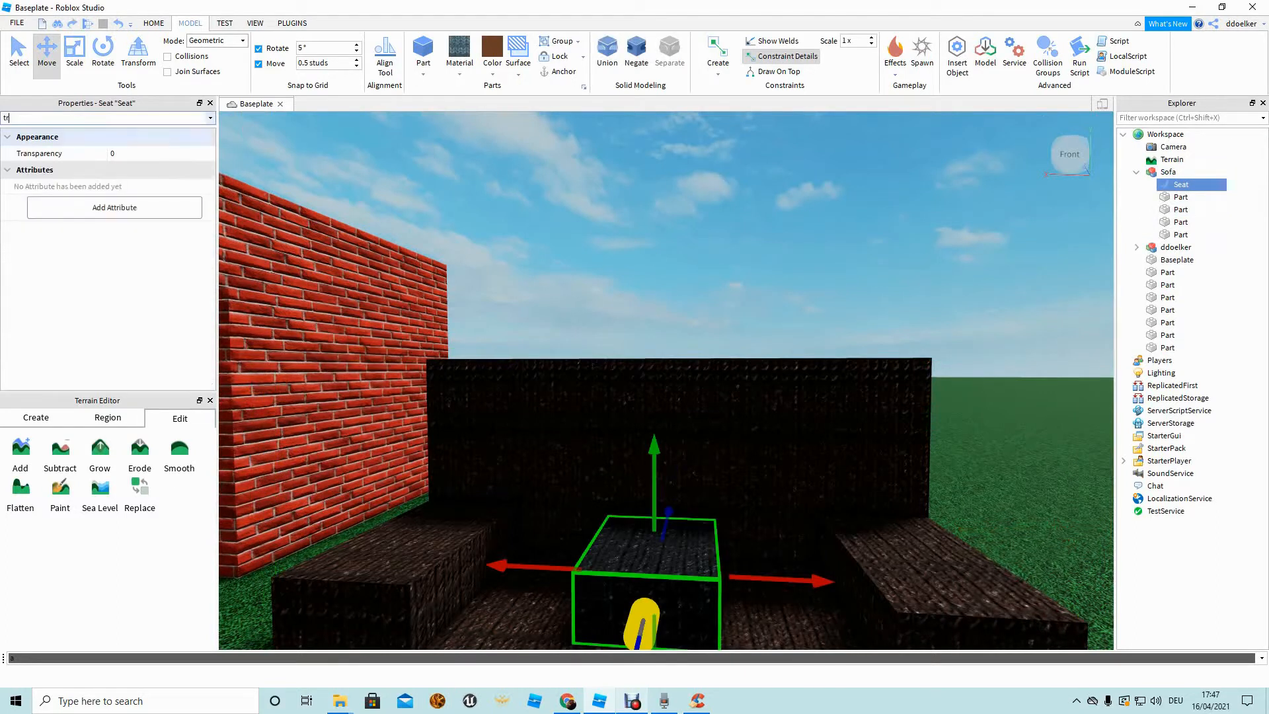
{"action": "left_click", "coordinate": [126, 154]}
{"action": "type", "text": "1"}
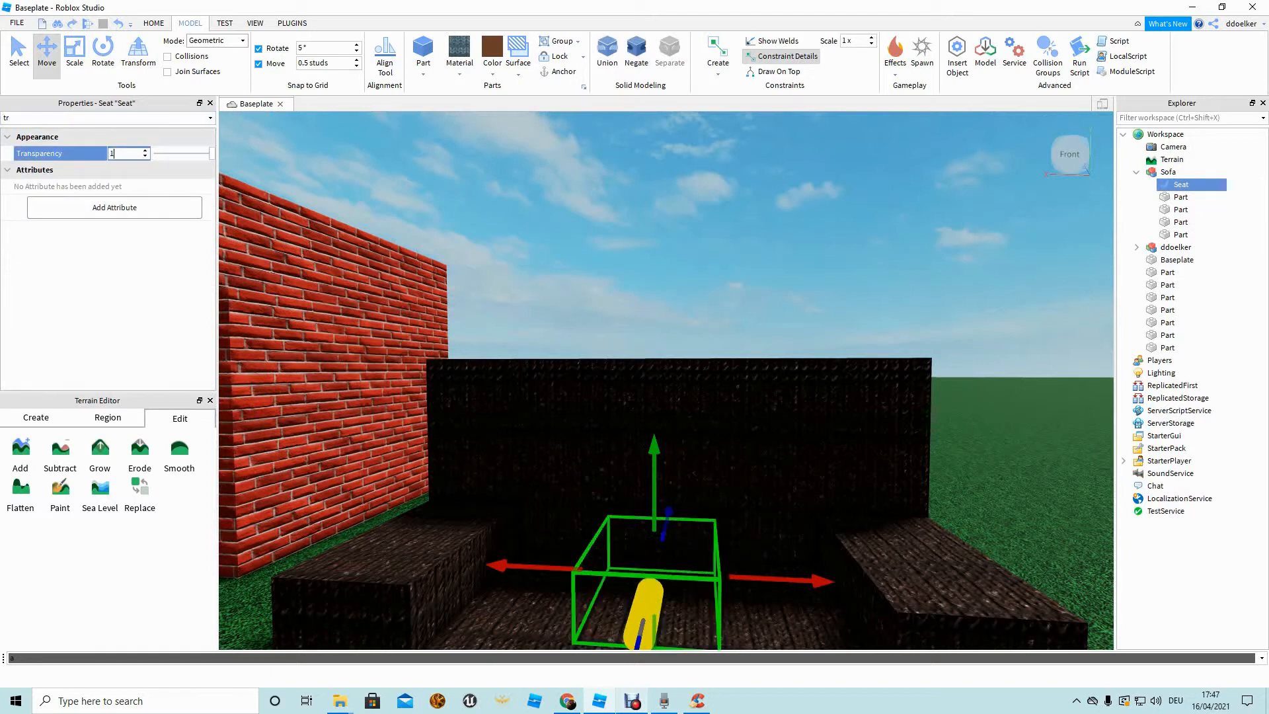
{"action": "key", "text": "Return"}
{"action": "key", "text": "f"}
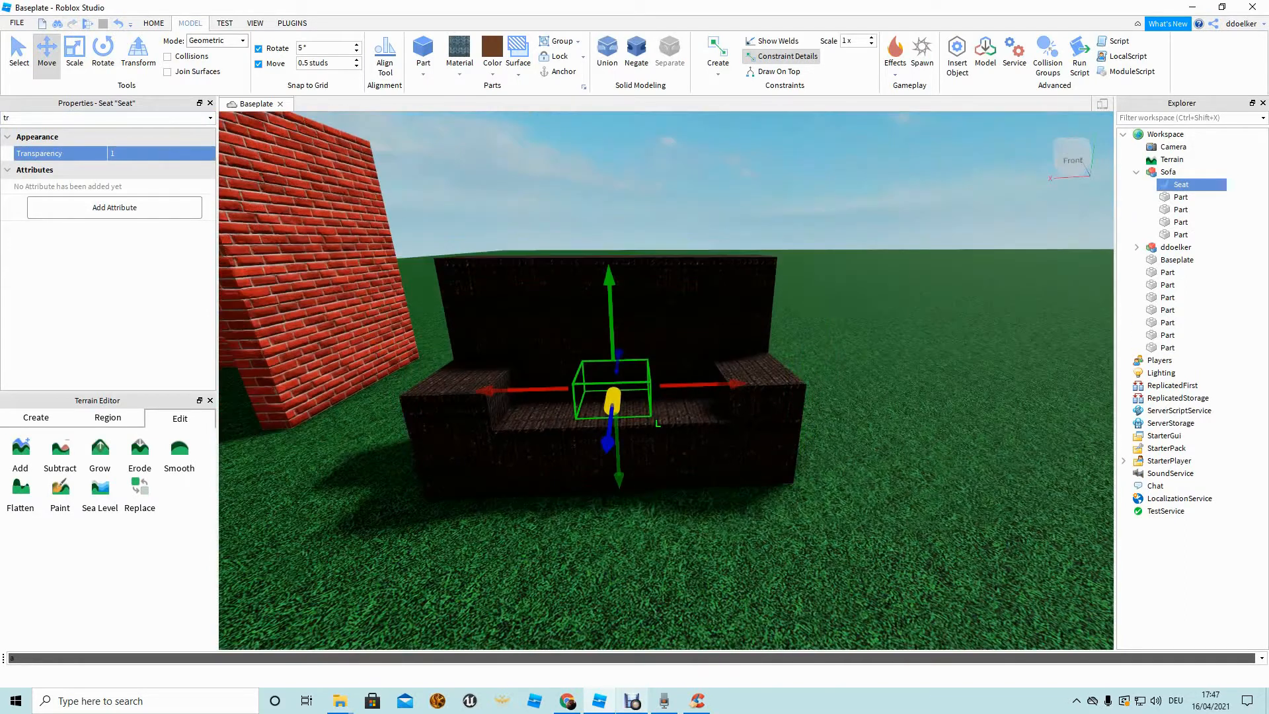
{"action": "scroll", "coordinate": [666, 381], "scroll_direction": "up", "scroll_amount": 1}
{"action": "mouse_move", "coordinate": [589, 291]}
{"action": "left_mouse_down"}
{"action": "mouse_move", "coordinate": [591, 337]}
{"action": "mouse_move", "coordinate": [589, 315]}
{"action": "left_mouse_up"}
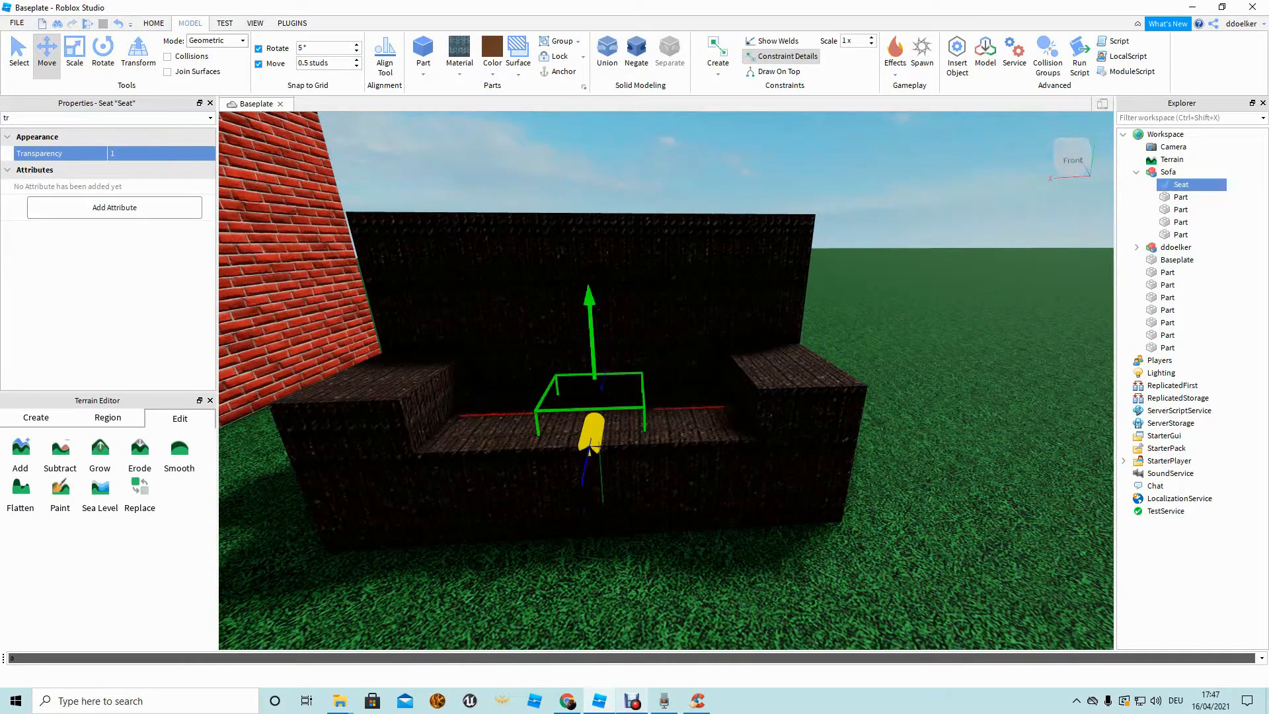
Slide the Sofa model with the Move tool into the brick house.
{"action": "left_click", "coordinate": [661, 575]}
{"action": "right_click_drag", "start_coordinate": [661, 575], "coordinate": [648, 573]}
{"action": "right_click_drag", "start_coordinate": [873, 330], "coordinate": [849, 357]}
{"action": "scroll", "coordinate": [849, 356], "scroll_direction": "down", "scroll_amount": 3}
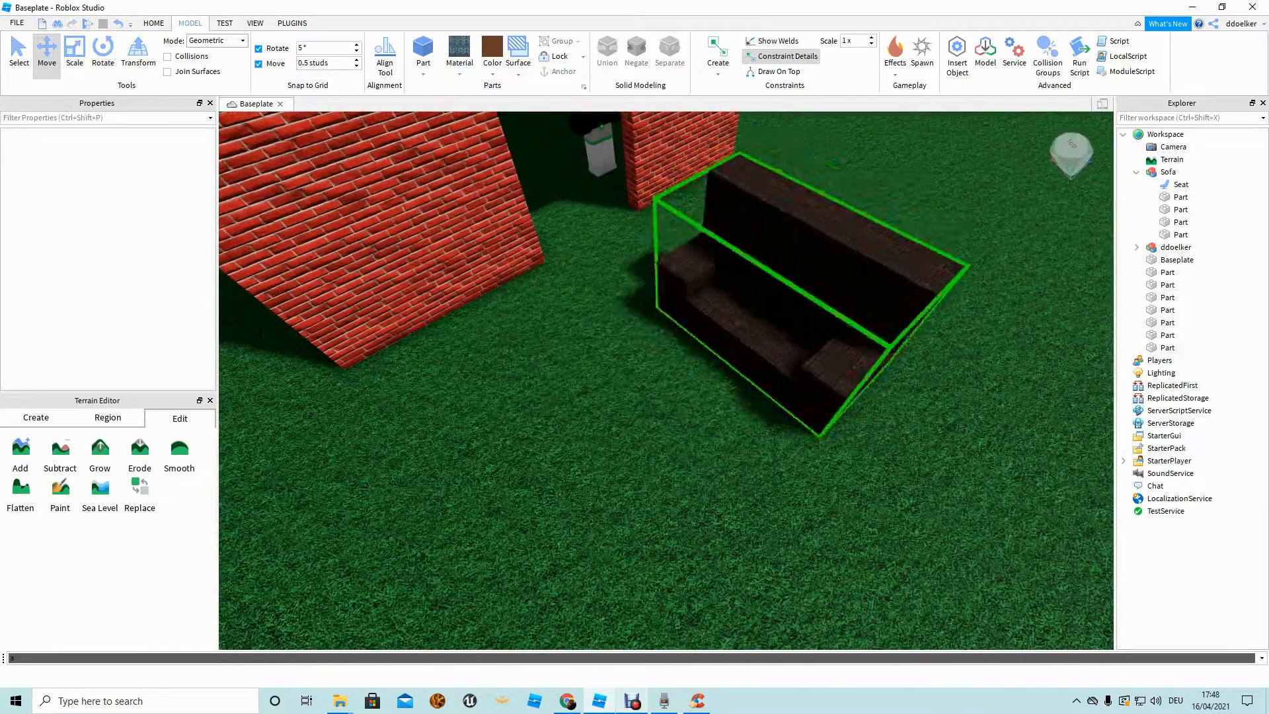
{"action": "left_click", "coordinate": [849, 357]}
{"action": "left_click_drag", "start_coordinate": [849, 356], "coordinate": [867, 360]}
{"action": "key", "text": "d"}
{"action": "right_click_drag", "start_coordinate": [867, 360], "coordinate": [499, 455]}
{"action": "right_click", "coordinate": [499, 455]}
{"action": "left_click", "coordinate": [75, 55]}
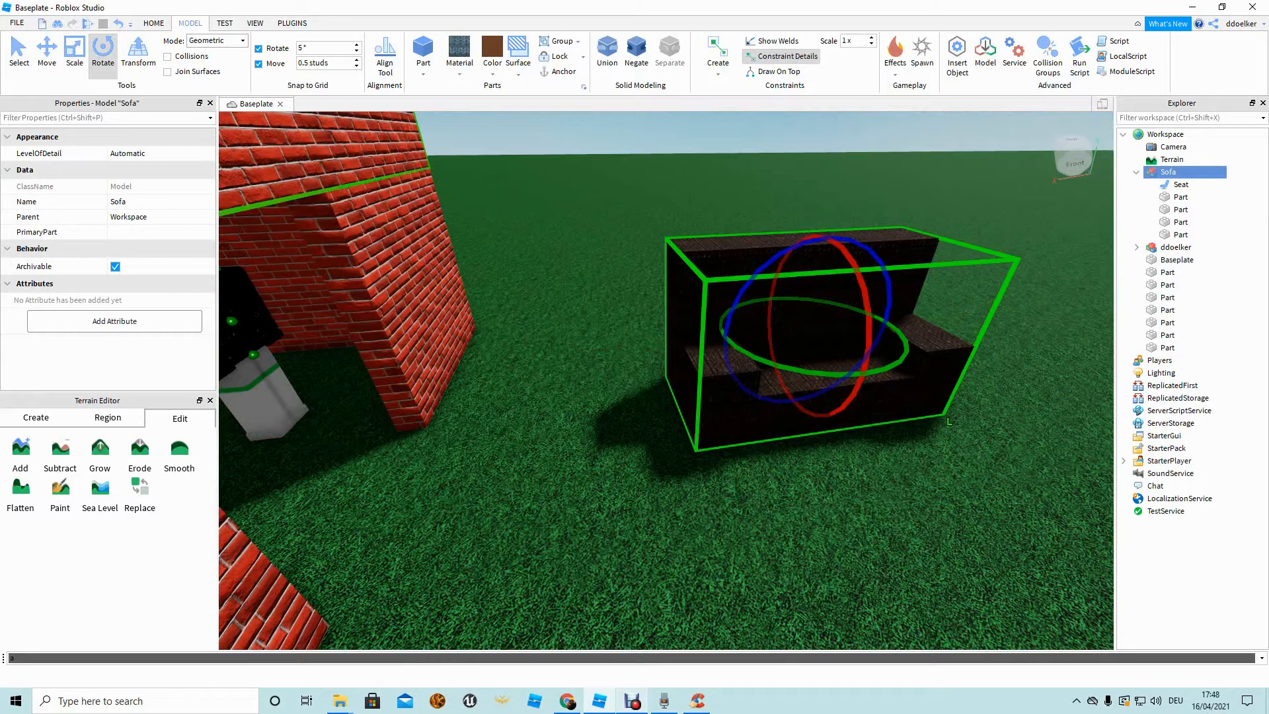
{"action": "key", "text": "ctrl+2"}
{"action": "left_click_drag", "start_coordinate": [1006, 310], "coordinate": [919, 346]}
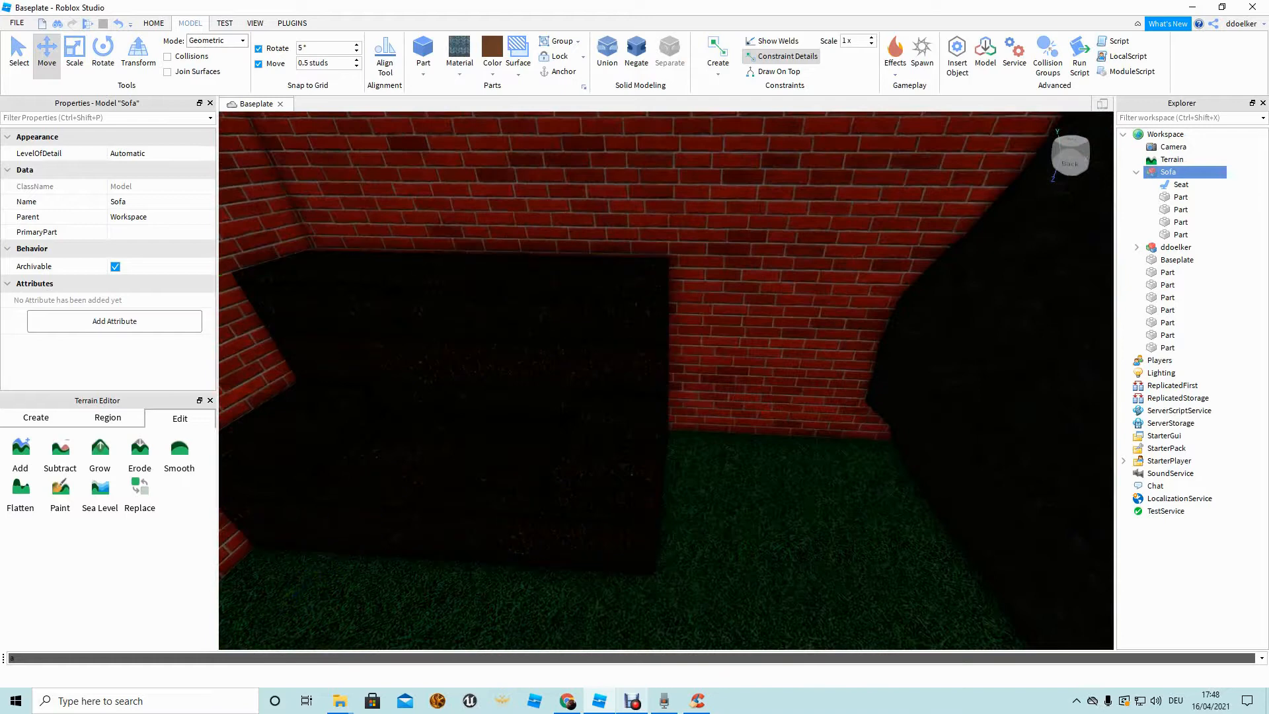
Move the player character onto the sofa, then deselect the Sofa.
{"action": "right_click_drag", "start_coordinate": [668, 380], "coordinate": [502, 403]}
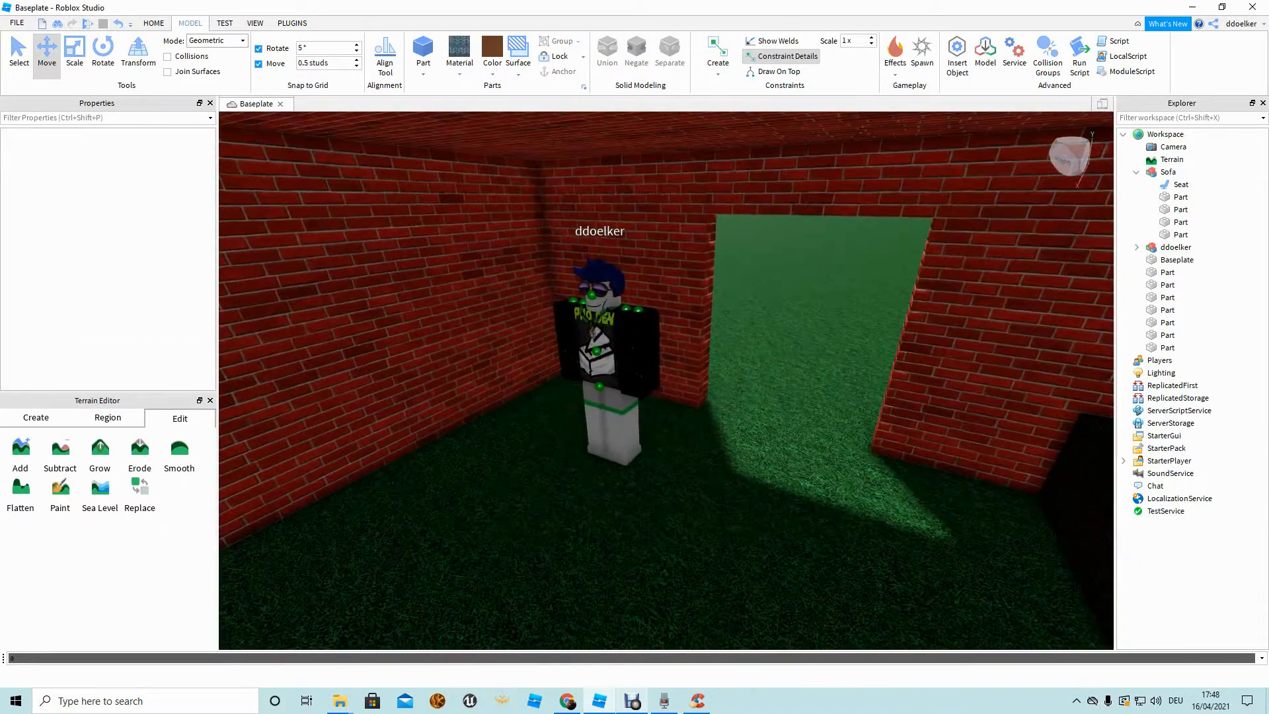
{"action": "left_click_drag", "start_coordinate": [598, 356], "coordinate": [702, 404]}
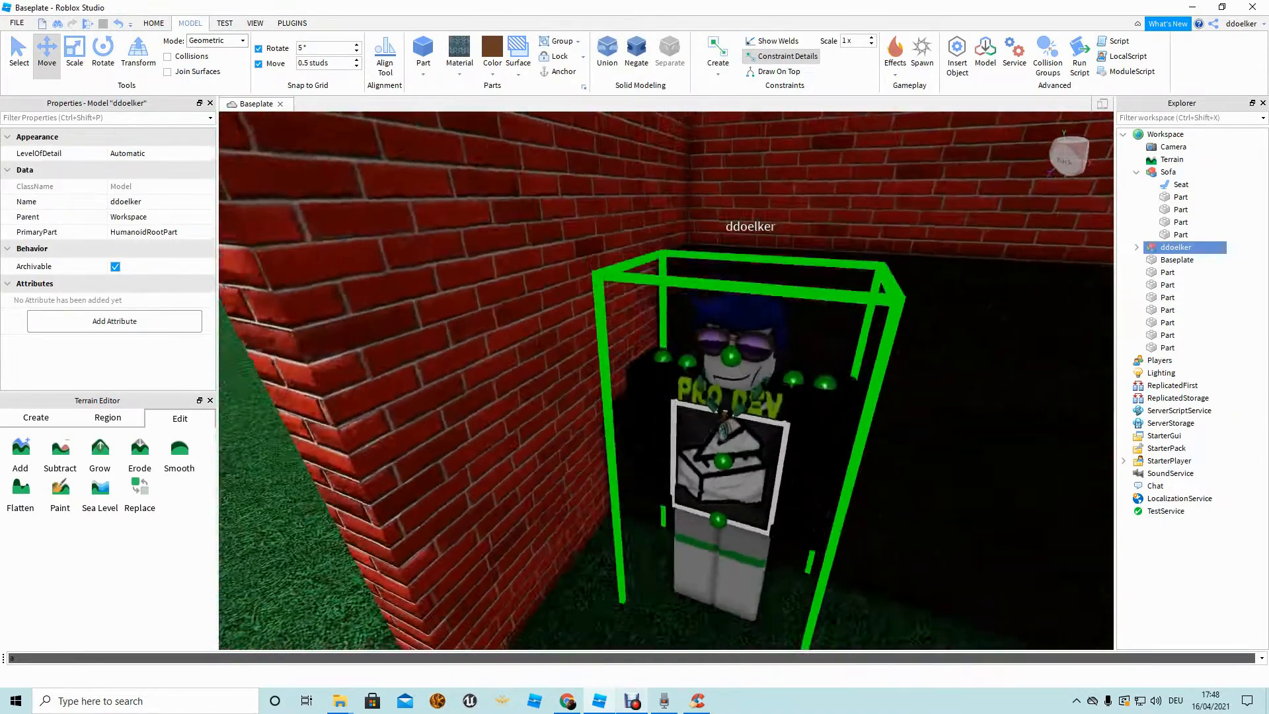
{"action": "key", "text": "d"}
{"action": "left_click_drag", "start_coordinate": [722, 437], "coordinate": [710, 225]}
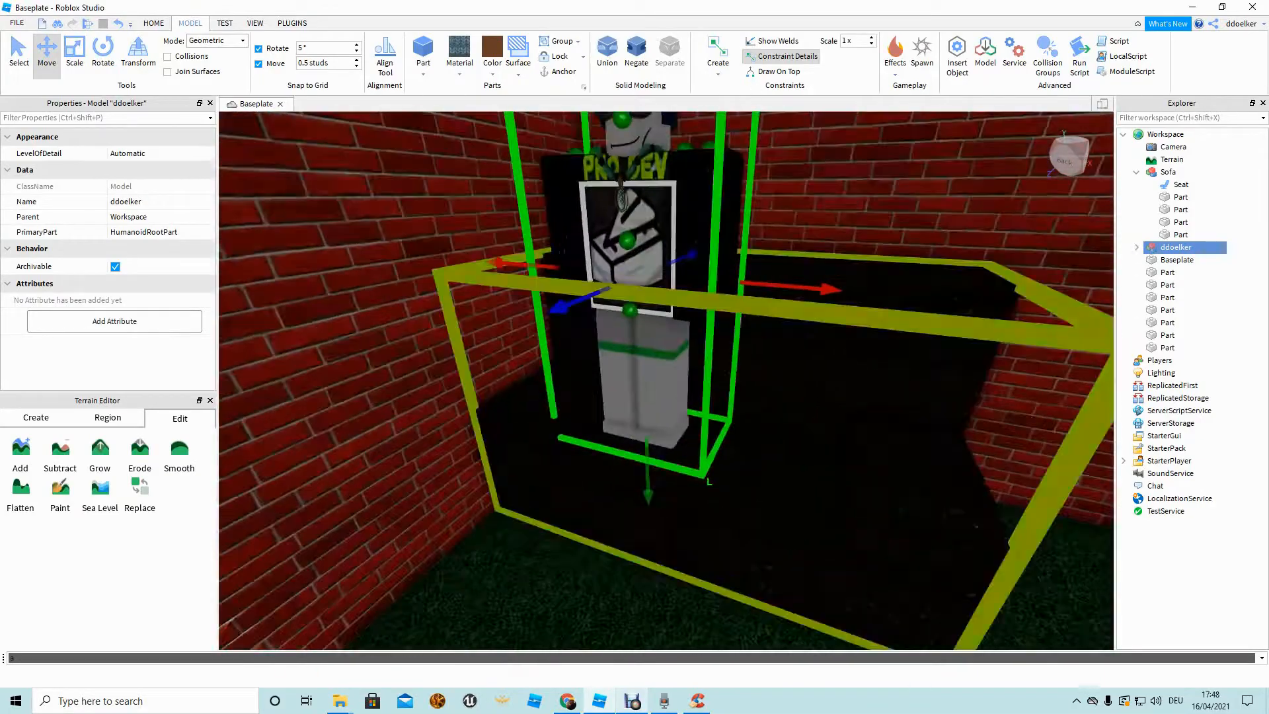
{"action": "left_click", "coordinate": [819, 403]}
{"action": "key", "text": "s"}
{"action": "key", "text": "w"}
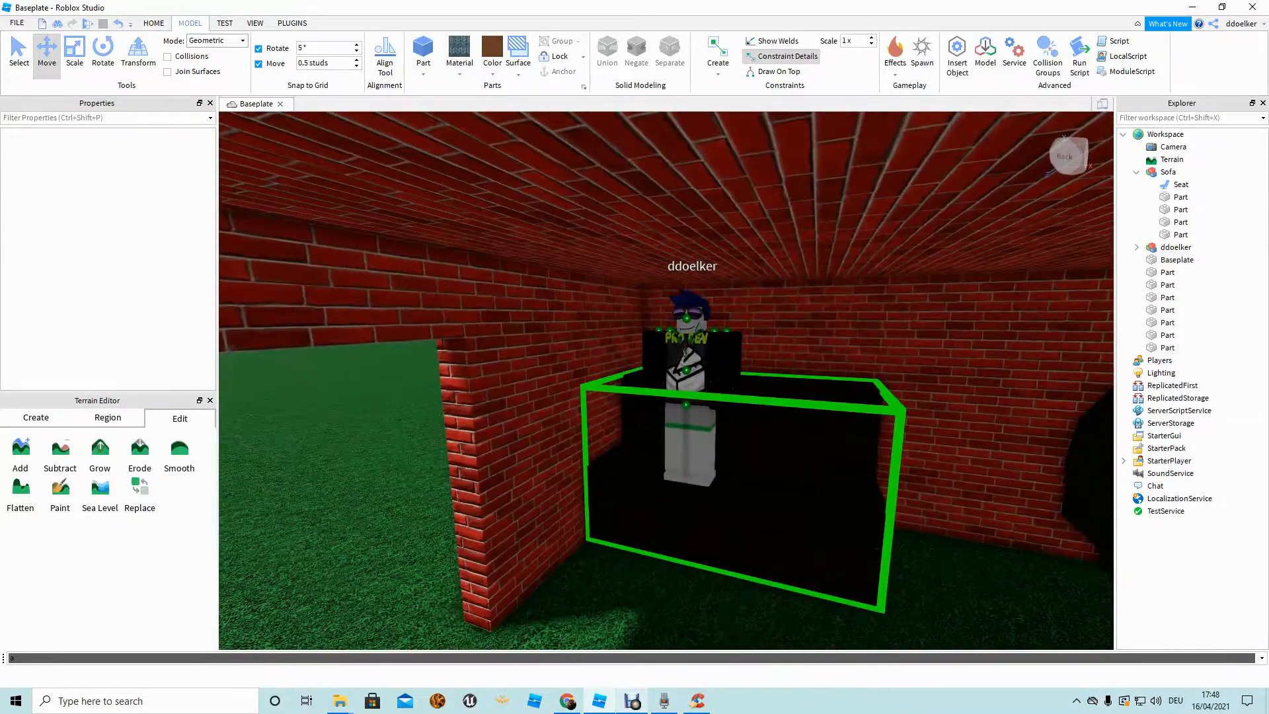
{"action": "left_click", "coordinate": [770, 479]}
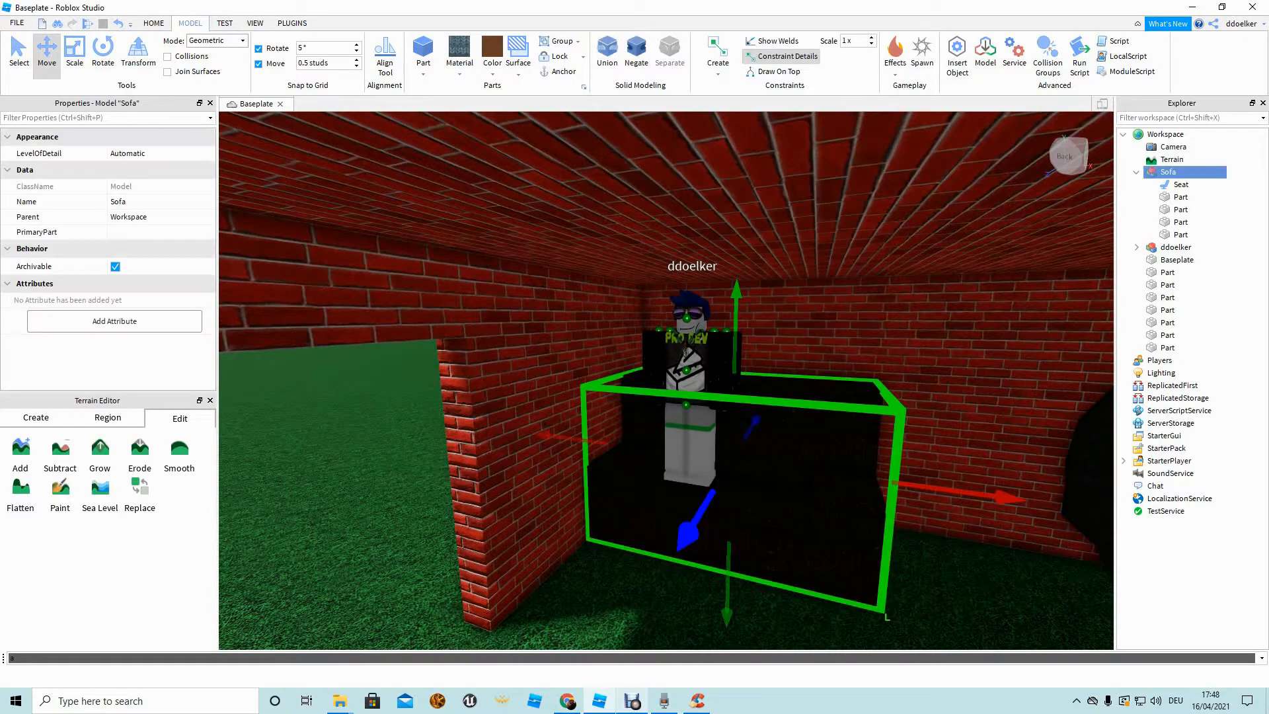
{"action": "key", "text": "Escape"}
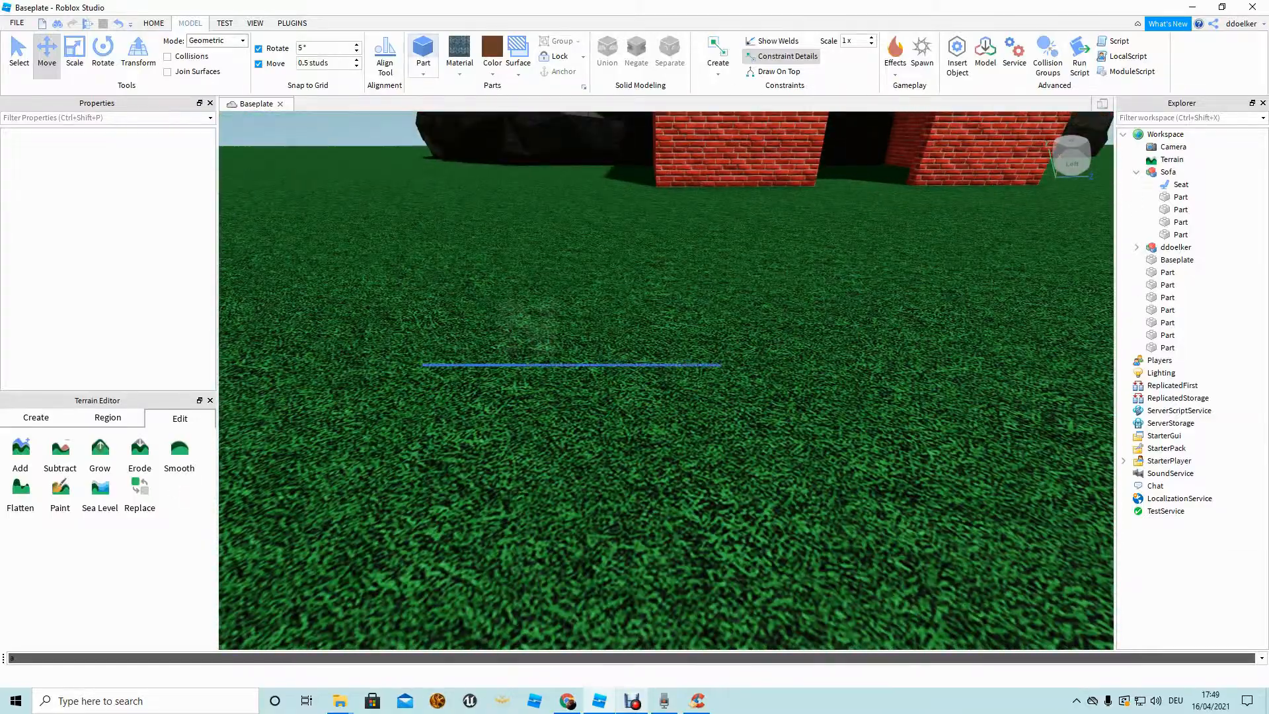
Add a brick part and bring the grey brick fireplace into view.
{"action": "left_click", "coordinate": [423, 54]}
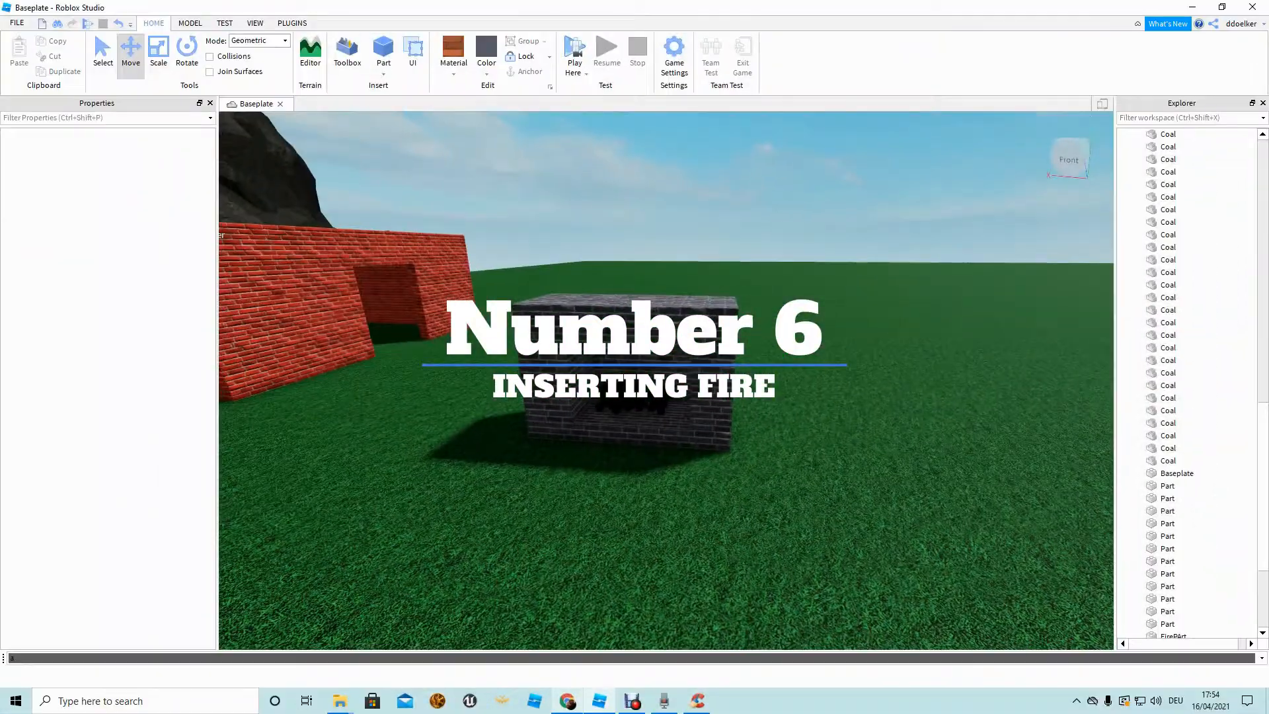
{"action": "right_click_drag", "start_coordinate": [666, 380], "coordinate": [726, 360]}
{"action": "key", "text": "w"}
{"action": "key", "text": "d"}
{"action": "mouse_move", "coordinate": [836, 423]}
{"action": "right_mouse_down"}
{"action": "mouse_move", "coordinate": [818, 411]}
{"action": "mouse_move", "coordinate": [834, 409]}
{"action": "right_mouse_up"}
{"action": "key", "text": "a"}
{"action": "mouse_move", "coordinate": [666, 380]}
{"action": "right_mouse_down"}
{"action": "mouse_move", "coordinate": [672, 411]}
{"action": "mouse_move", "coordinate": [653, 394]}
{"action": "right_mouse_up"}
{"action": "key", "text": "s"}
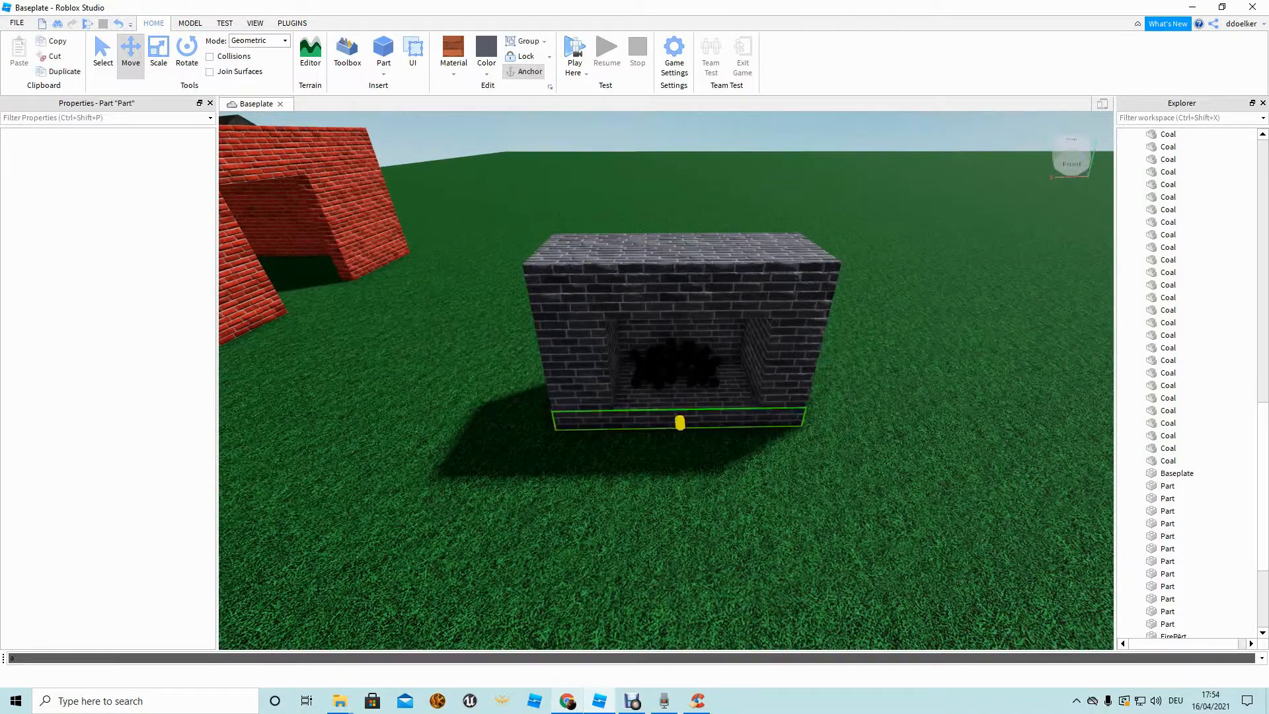
Box-select the fireplace's walls, base, coal and FirePArt and group them into a model.
{"action": "left_click", "coordinate": [576, 368]}
{"action": "left_click", "coordinate": [794, 368]}
{"action": "key", "text": "f"}
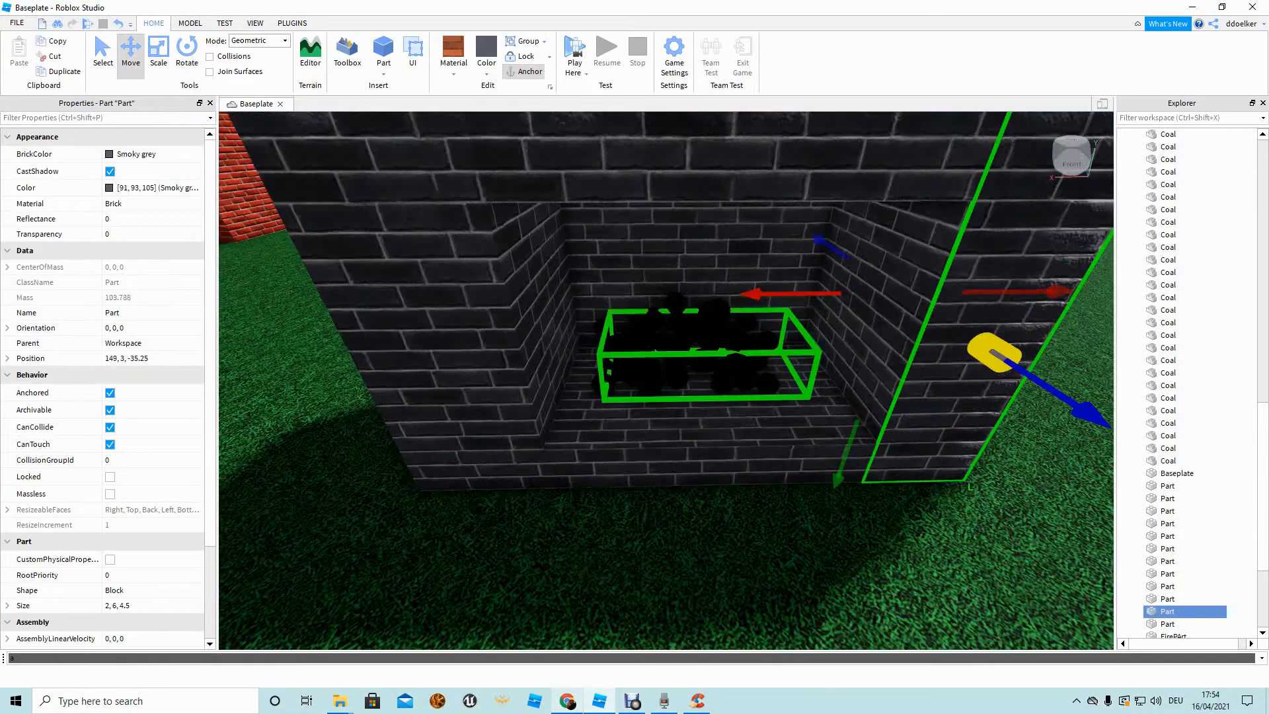
{"action": "left_click", "coordinate": [707, 357]}
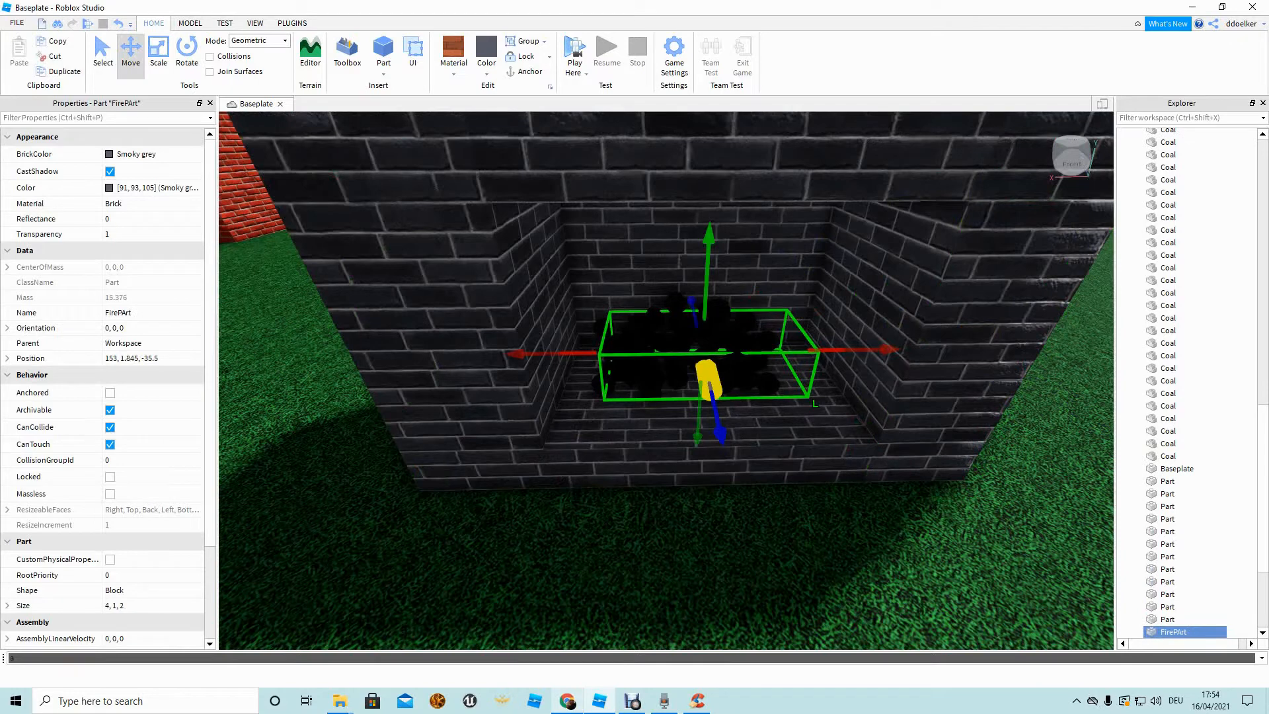
{"action": "scroll", "coordinate": [666, 381], "scroll_direction": "down", "scroll_amount": 4}
{"action": "scroll", "coordinate": [666, 380], "scroll_direction": "up", "scroll_amount": 2}
{"action": "left_click", "coordinate": [686, 448]}
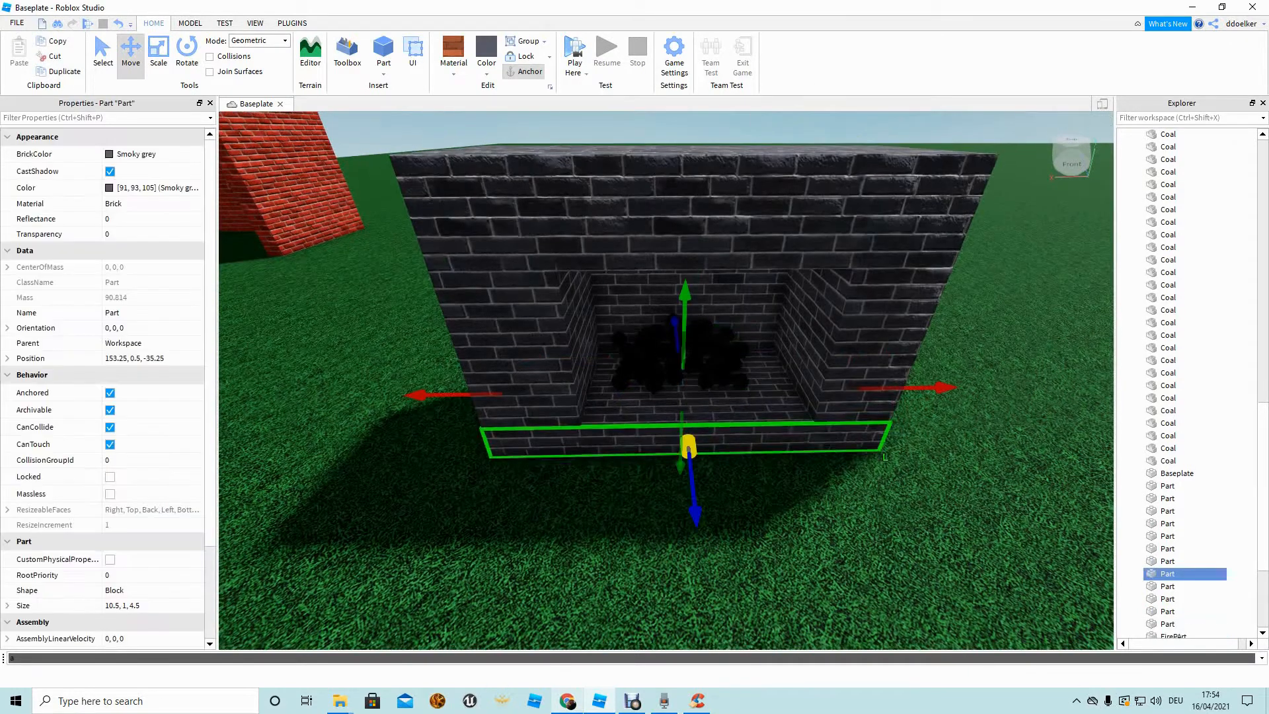
{"action": "left_click", "coordinate": [685, 492]}
{"action": "scroll", "coordinate": [685, 492], "scroll_direction": "down", "scroll_amount": 6}
{"action": "left_click_drag", "start_coordinate": [482, 223], "coordinate": [1025, 555]}
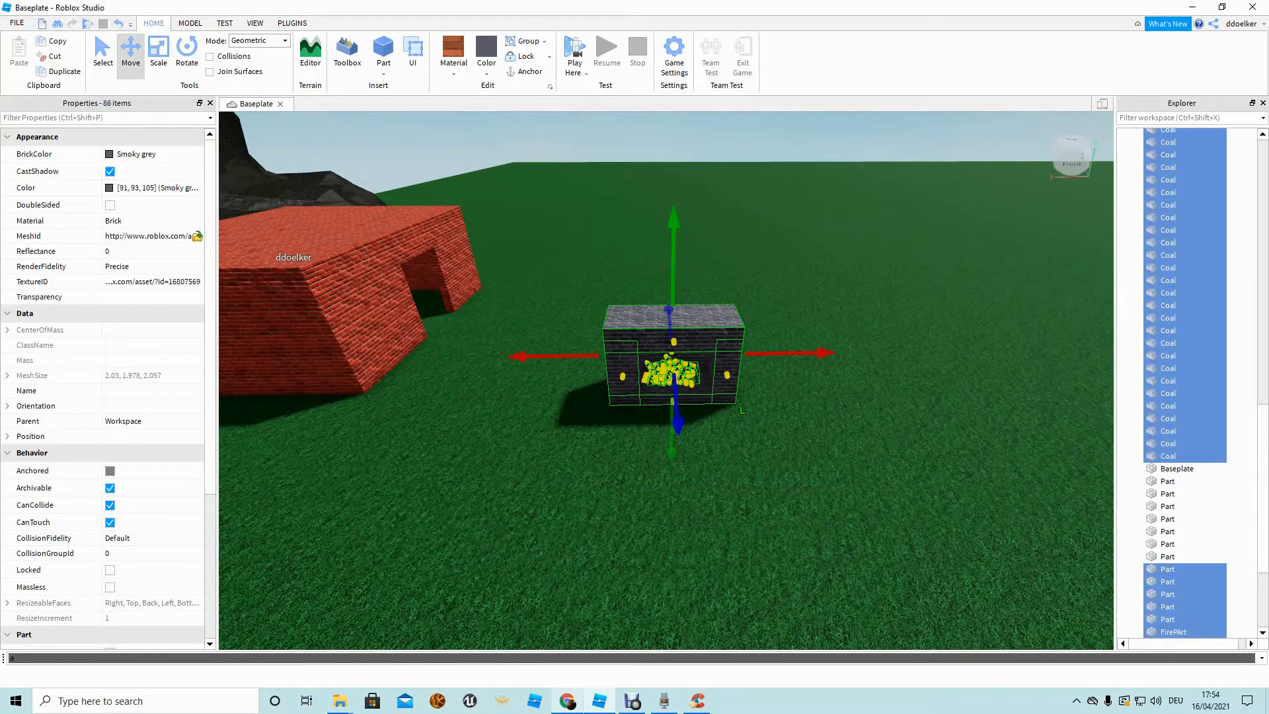
{"action": "key", "text": "ctrl+g"}
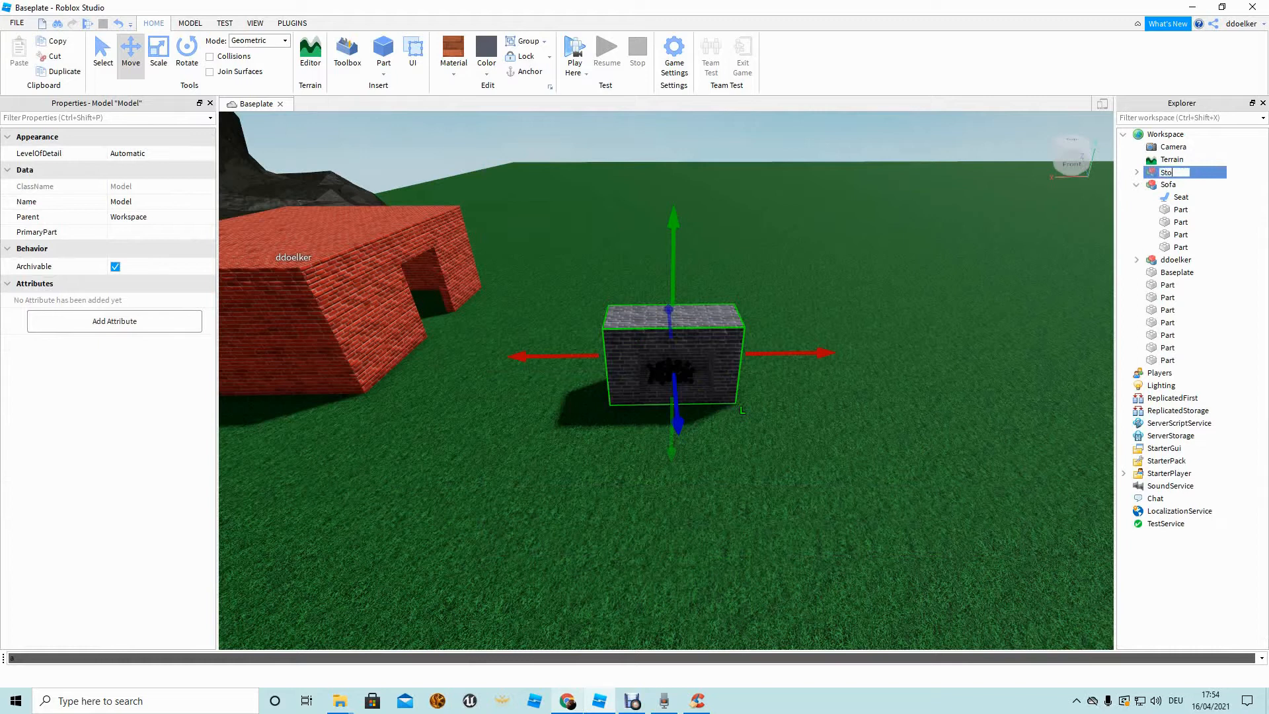
Orbit the view around the new Stove model and switch to the Rotate tool.
{"action": "right_click_drag", "start_coordinate": [666, 381], "coordinate": [654, 403]}
{"action": "key", "text": "d"}
{"action": "key", "text": "a"}
{"action": "key", "text": "d"}
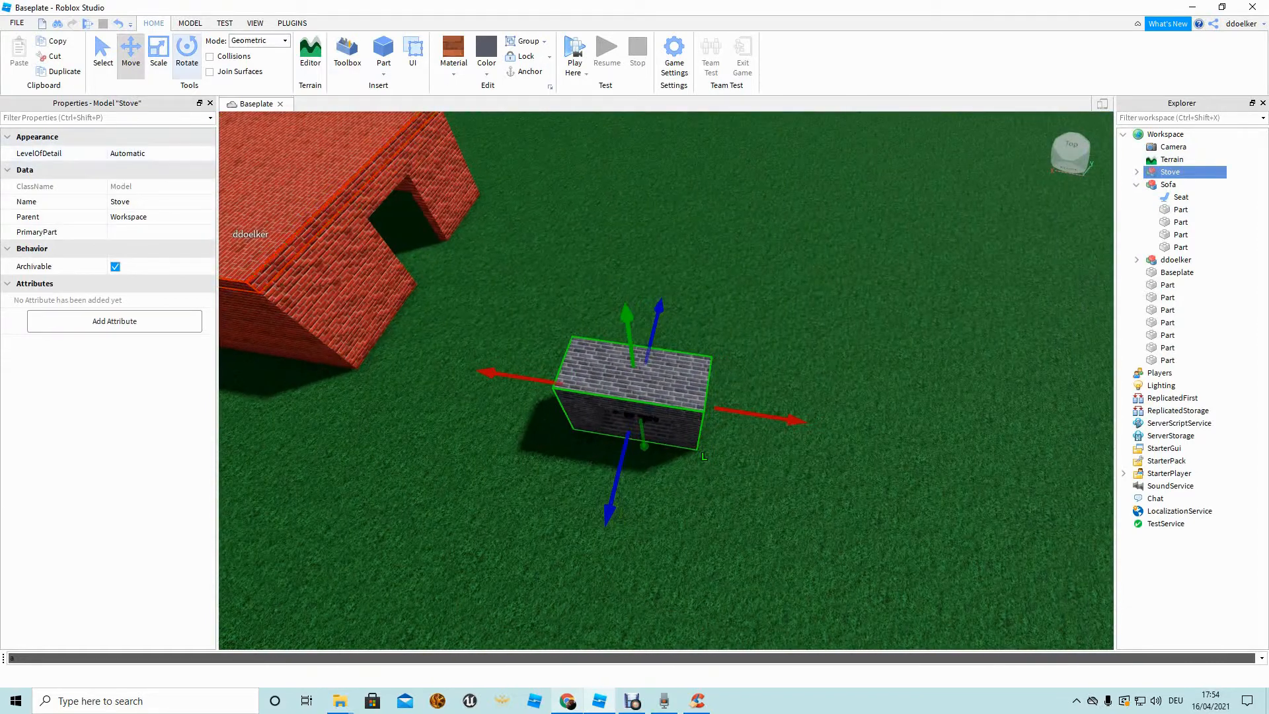
{"action": "left_click", "coordinate": [187, 51]}
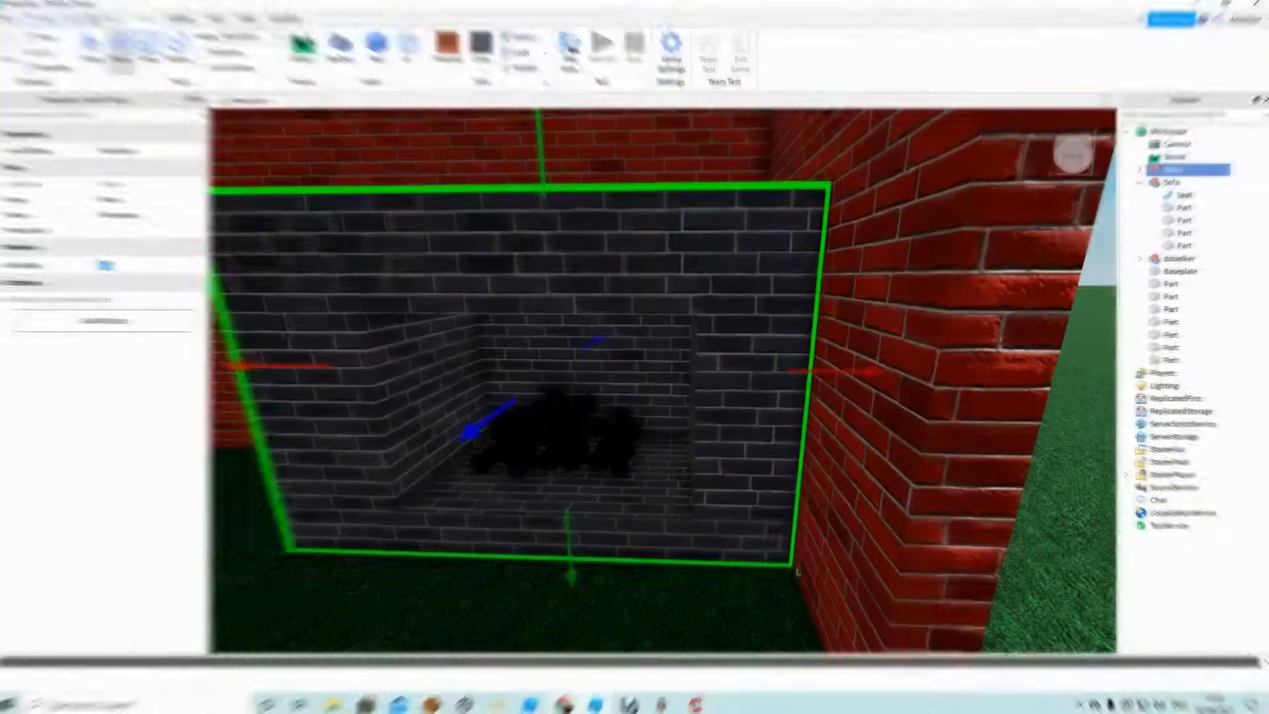
Move the Stove model out of Terrain into Workspace and list its parts.
{"action": "left_click", "coordinate": [1138, 169]}
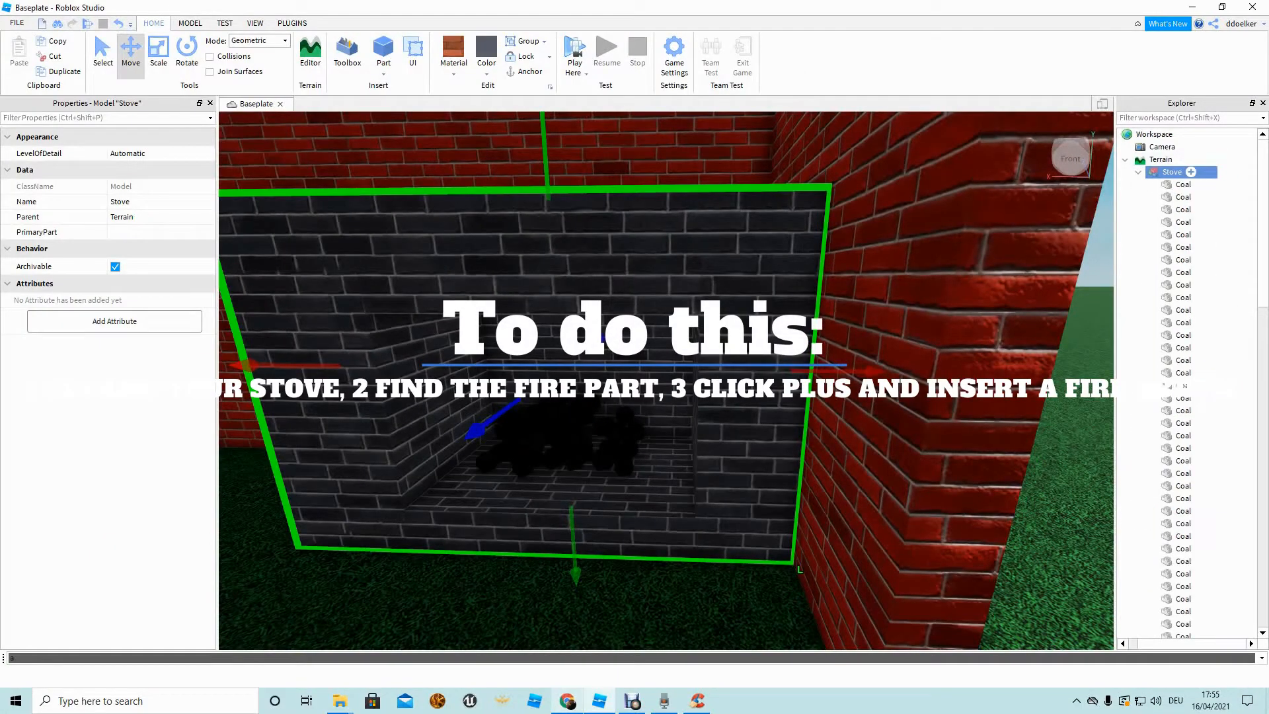
{"action": "left_click_drag", "start_coordinate": [1185, 135], "coordinate": [1188, 136]}
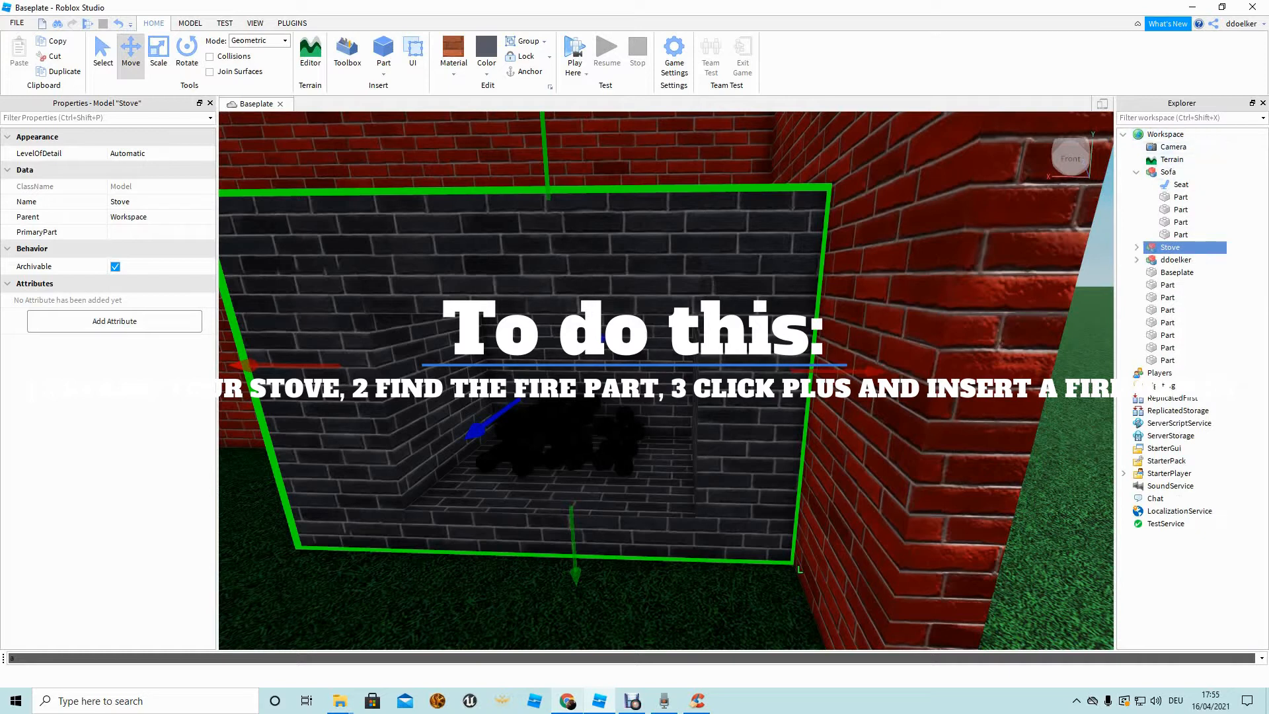
{"action": "left_click", "coordinate": [1136, 172]}
{"action": "left_click", "coordinate": [1137, 184]}
{"action": "scroll", "coordinate": [1189, 397], "scroll_direction": "down", "scroll_amount": 10}
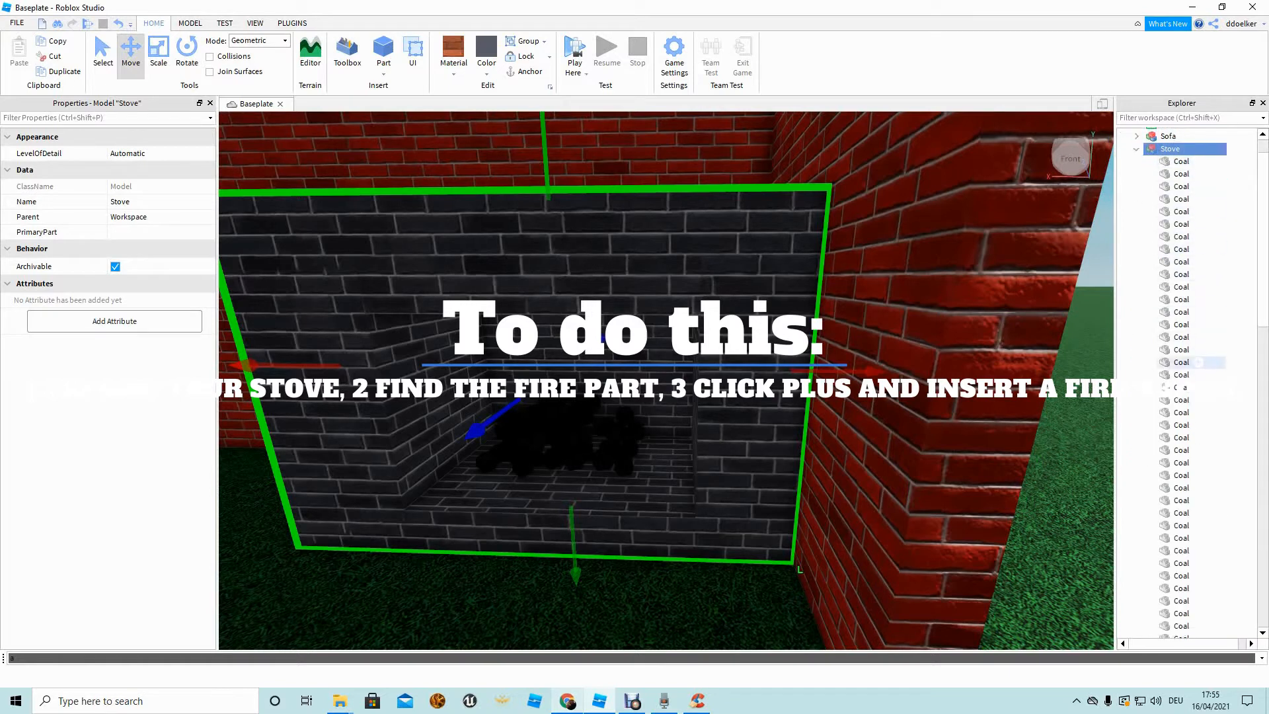
{"action": "scroll", "coordinate": [1197, 430], "scroll_direction": "down", "scroll_amount": 9}
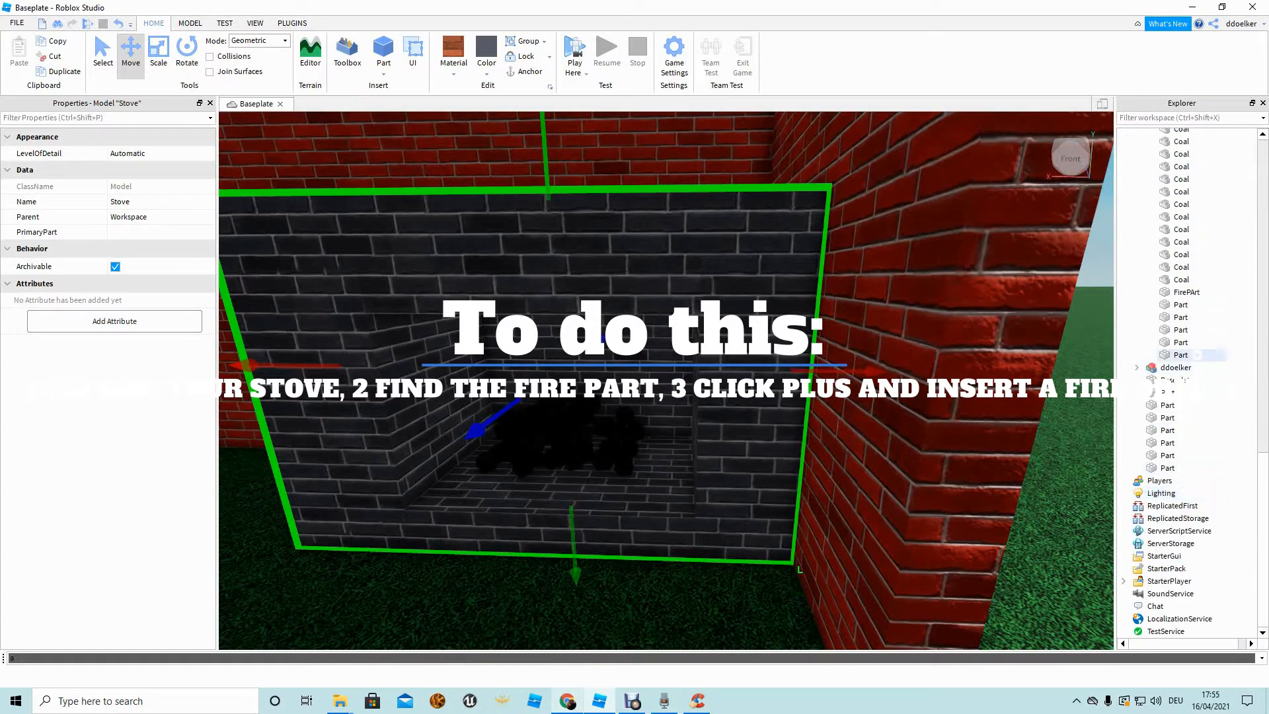
Insert a Fire object into the Stove's FirePArt.
{"action": "left_click", "coordinate": [1186, 292]}
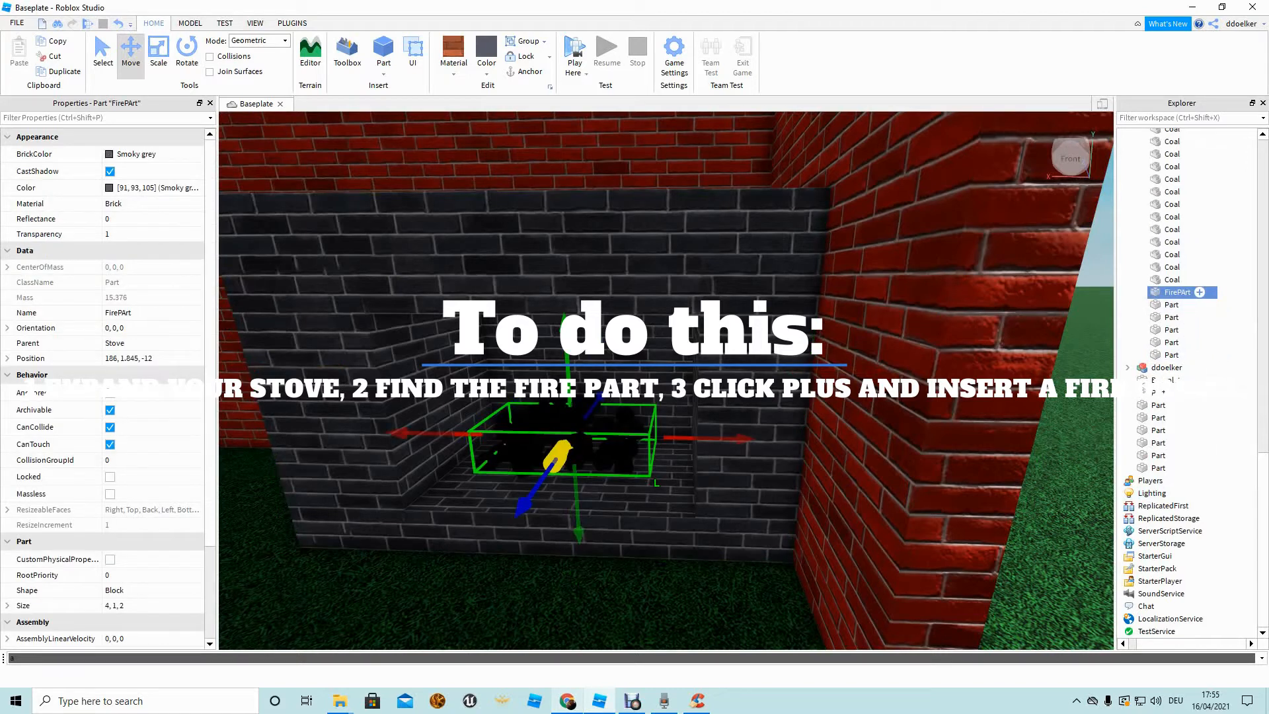
{"action": "left_click", "coordinate": [1199, 292]}
{"action": "type", "text": "fire"}
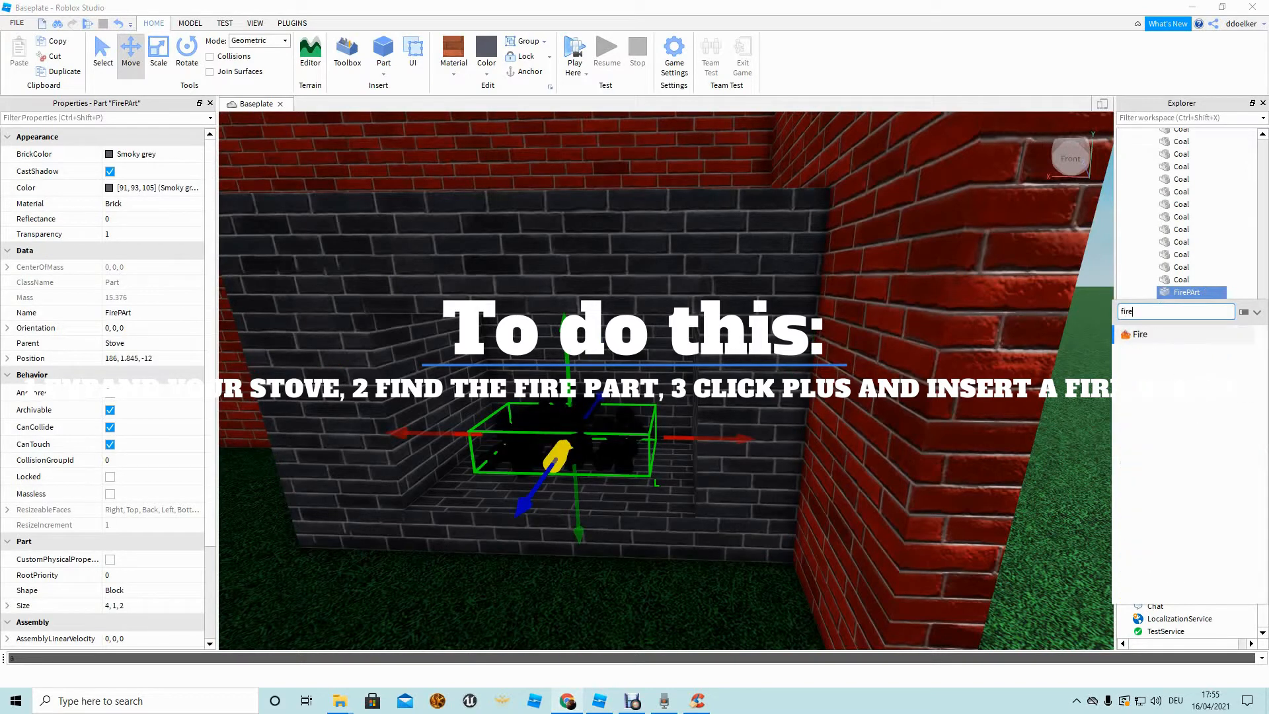
{"action": "key", "text": "Return"}
Give the Fire a blue Color (0,0,236) and a white (255,255,255) SecondaryColor.
{"action": "left_click", "coordinate": [1187, 305]}
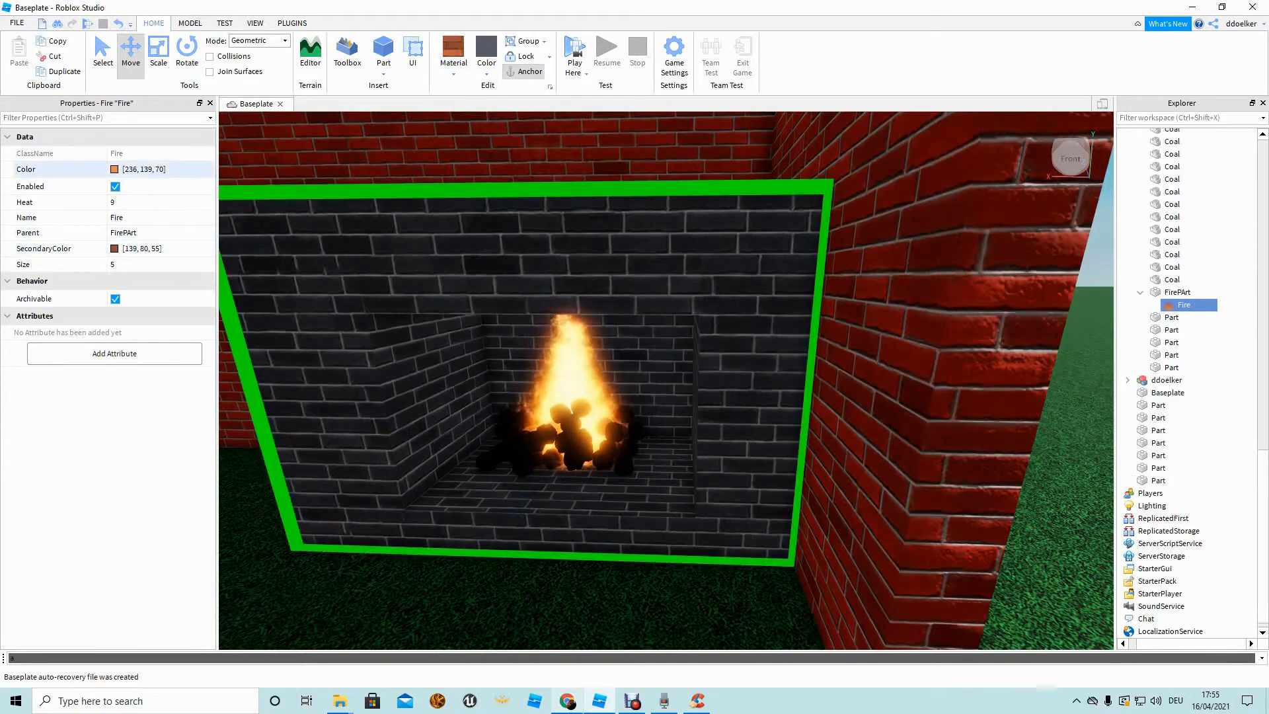
{"action": "left_click", "coordinate": [158, 202]}
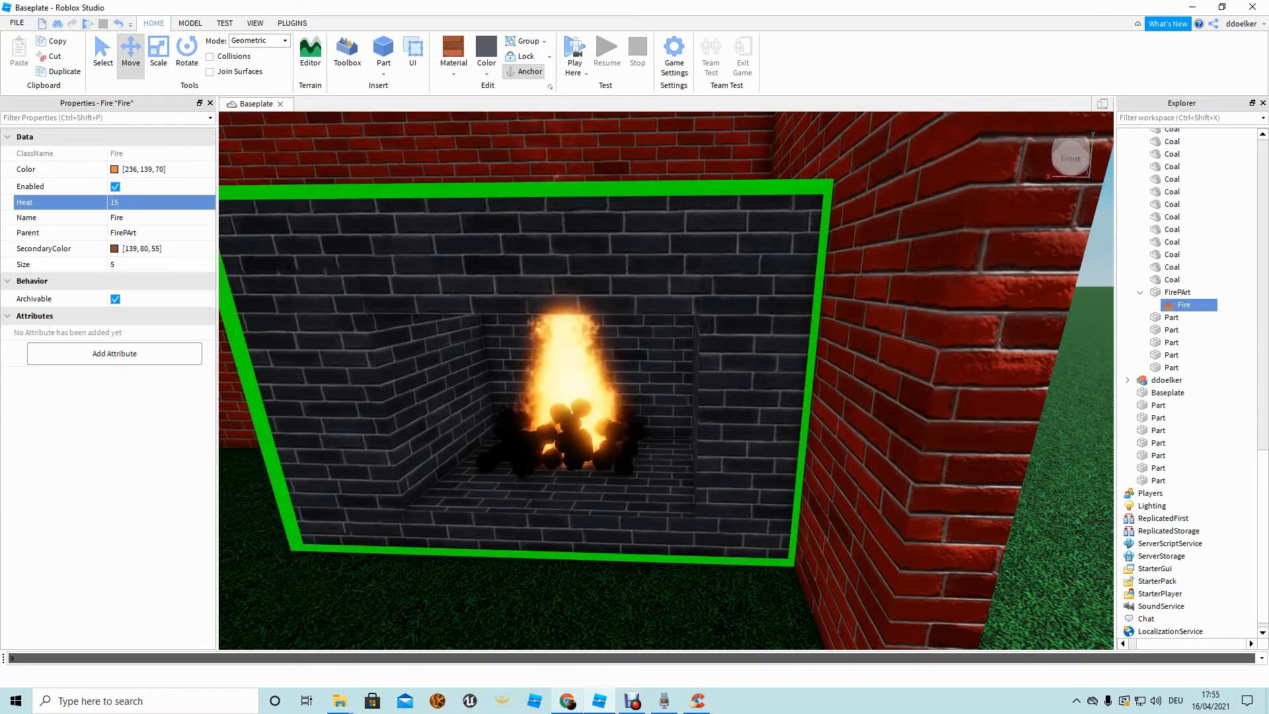
{"action": "left_click", "coordinate": [159, 264]}
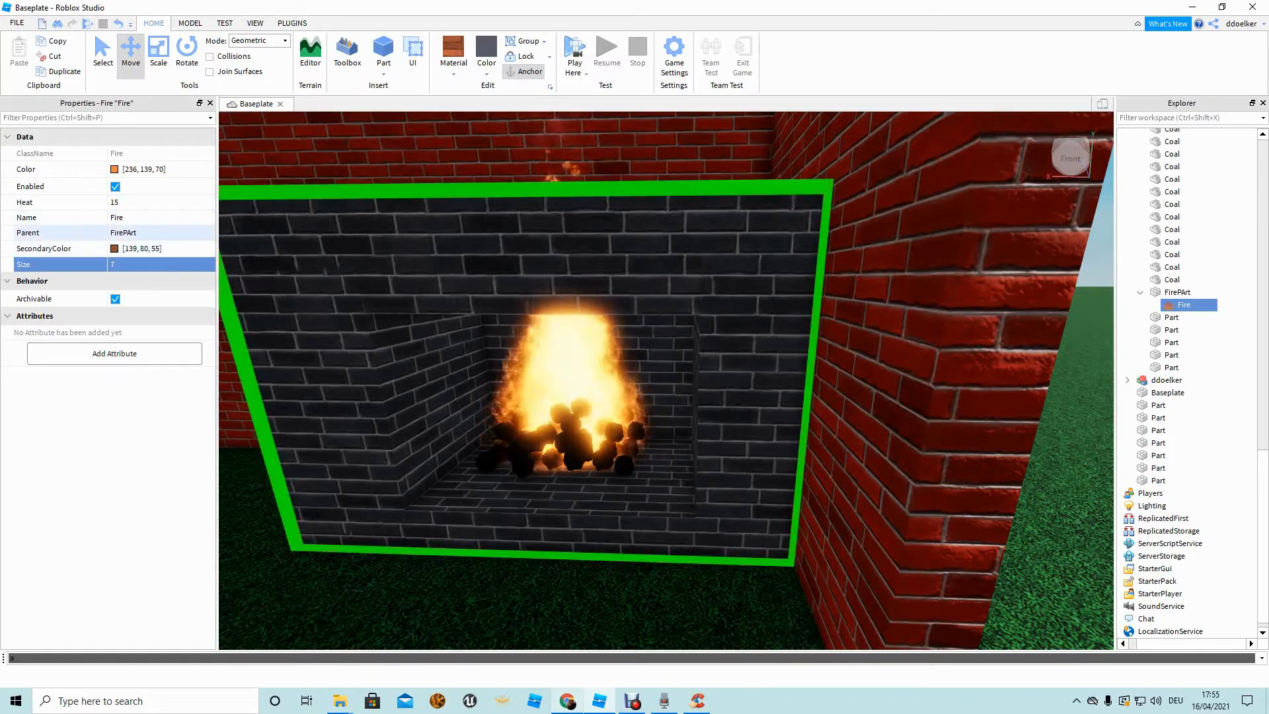
{"action": "left_click", "coordinate": [149, 170]}
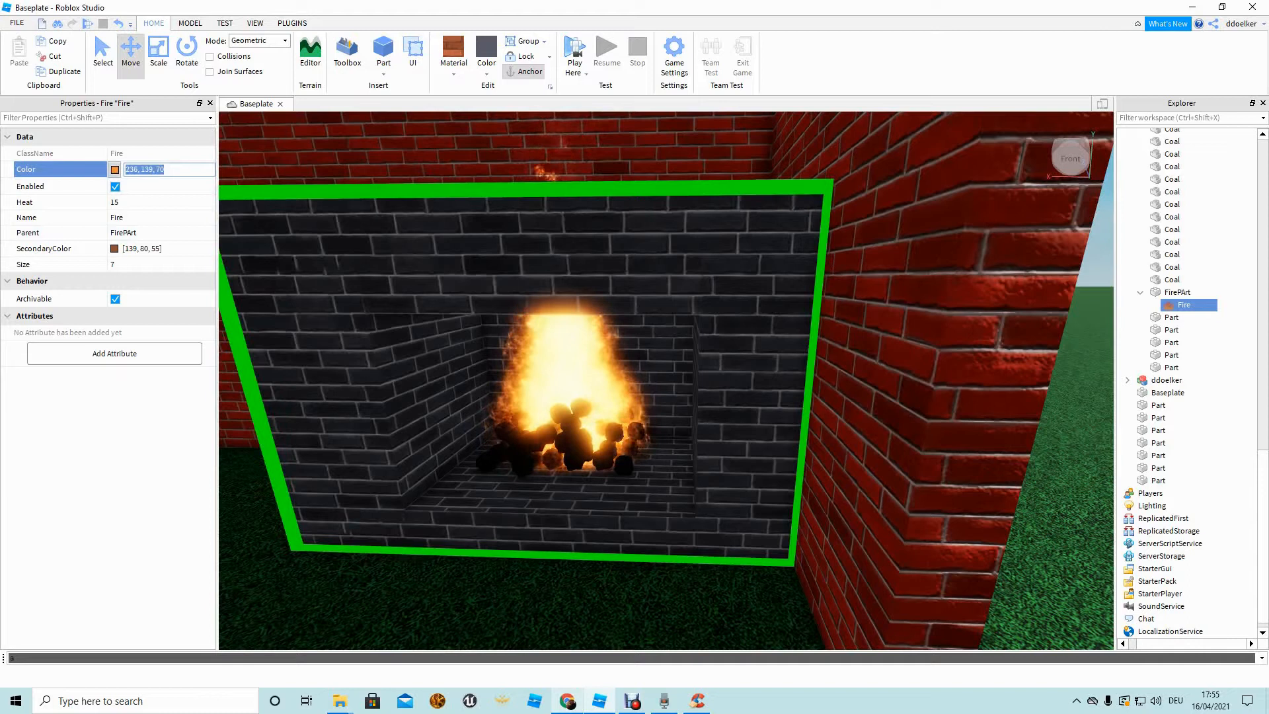
{"action": "left_click", "coordinate": [114, 169]}
{"action": "left_click", "coordinate": [657, 238]}
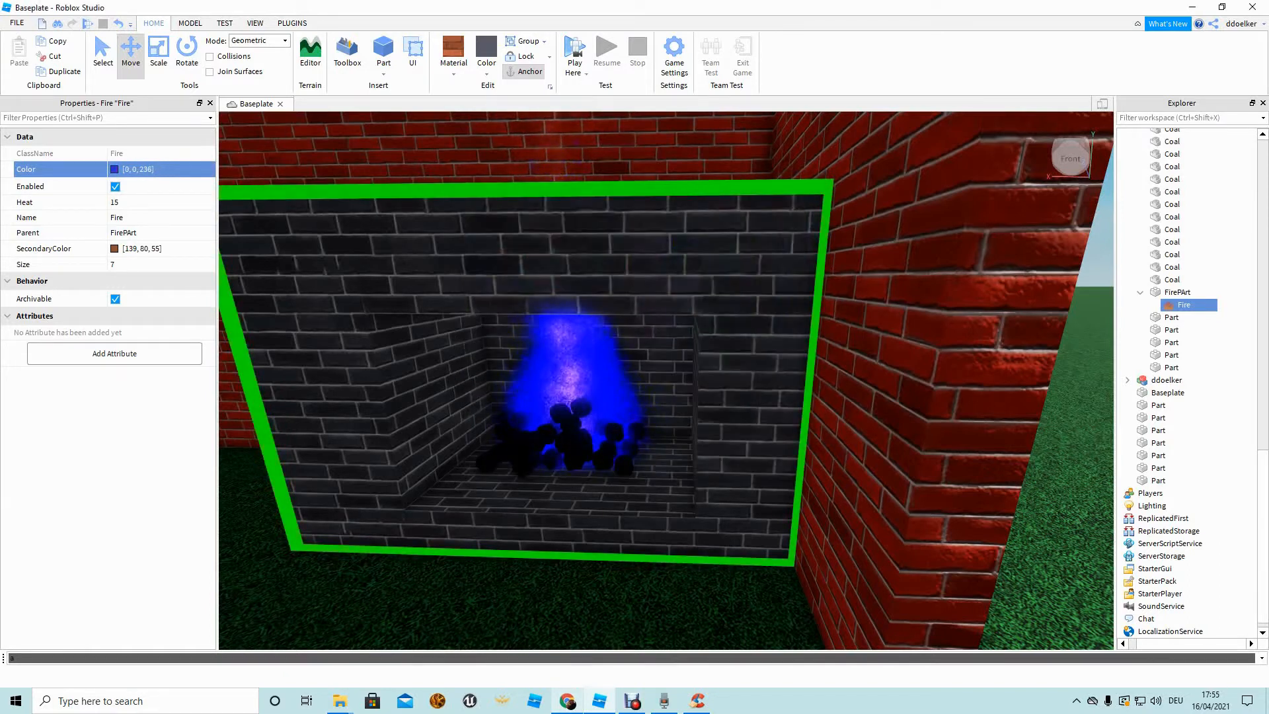
{"action": "left_click", "coordinate": [114, 249]}
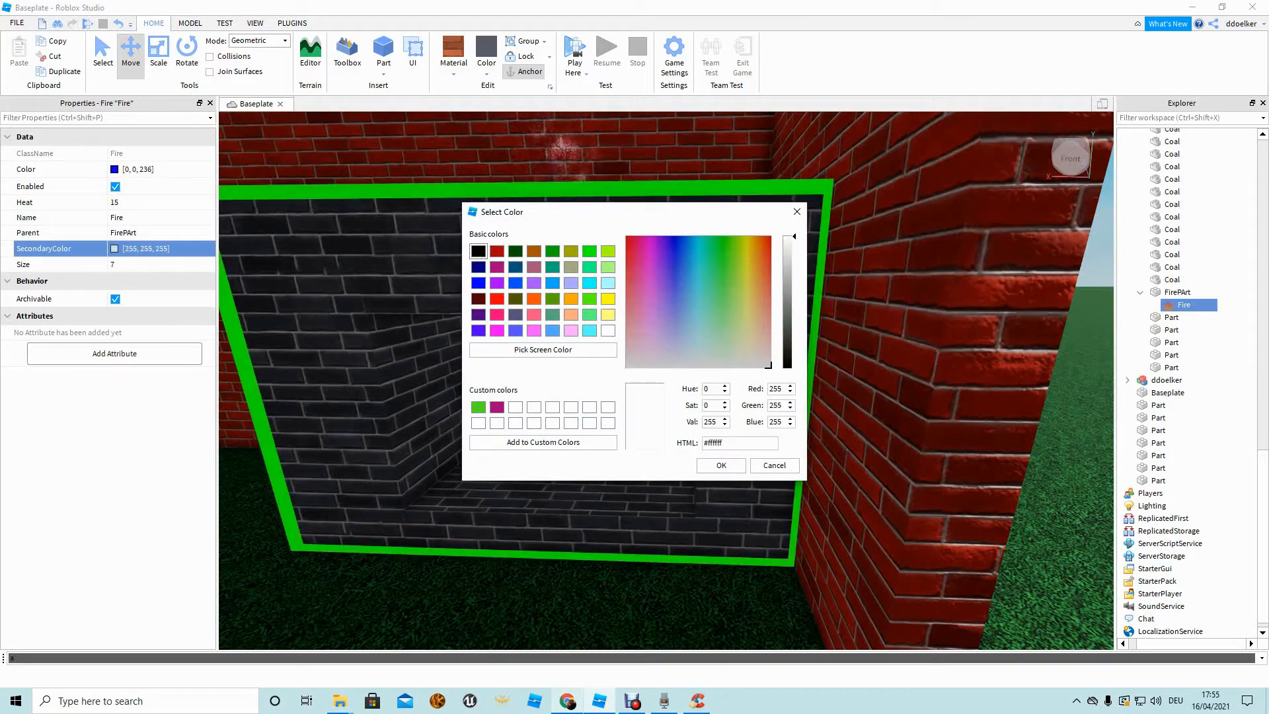
Orbit the view past the fireplace to the avatar and out above the house.
{"action": "key", "text": "s"}
{"action": "right_click_drag", "start_coordinate": [666, 381], "coordinate": [734, 439]}
{"action": "key", "text": "w"}
{"action": "left_click", "coordinate": [634, 423]}
{"action": "right_click_drag", "start_coordinate": [634, 423], "coordinate": [661, 423]}
{"action": "key", "text": "w"}
{"action": "key", "text": "s"}
Box-select all the brick house parts and group them into one model.
{"action": "key", "text": "s"}
{"action": "key", "text": "w"}
{"action": "key", "text": "s"}
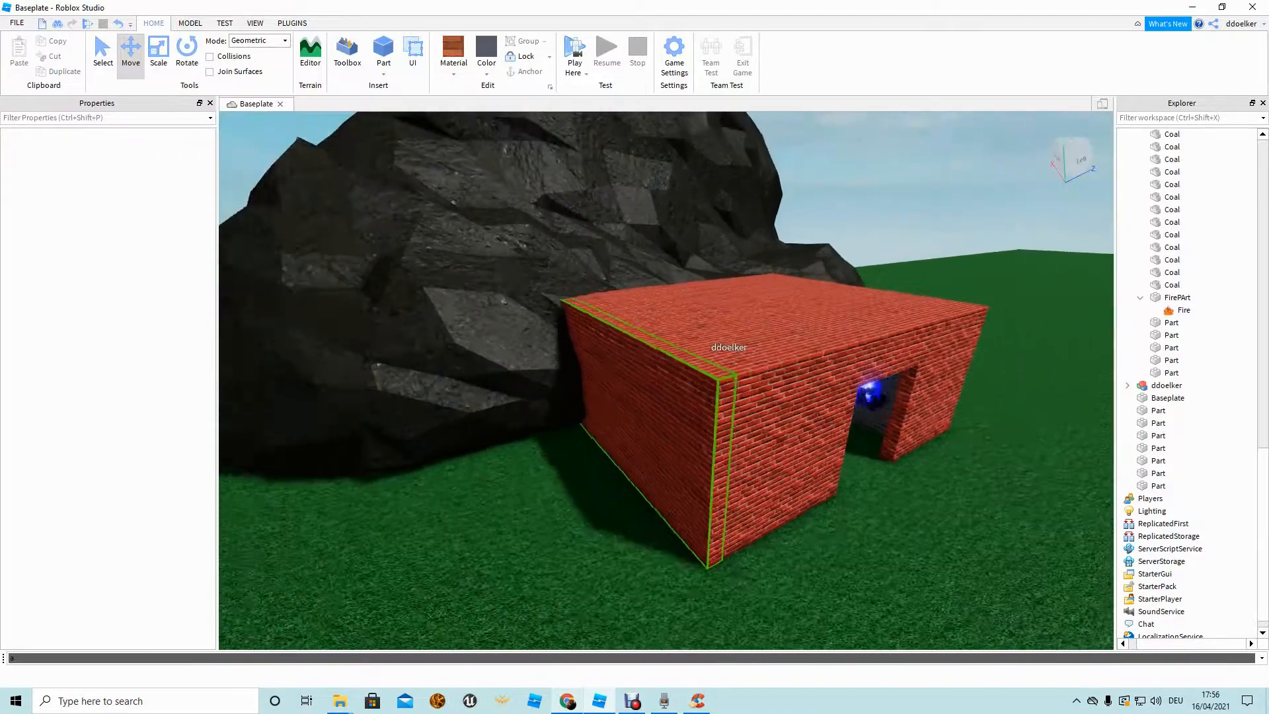
{"action": "key", "text": "d"}
{"action": "key", "text": "s"}
{"action": "key", "text": "a"}
{"action": "left_click_drag", "start_coordinate": [866, 589], "coordinate": [221, 190]}
{"action": "key", "text": "ctrl+g"}
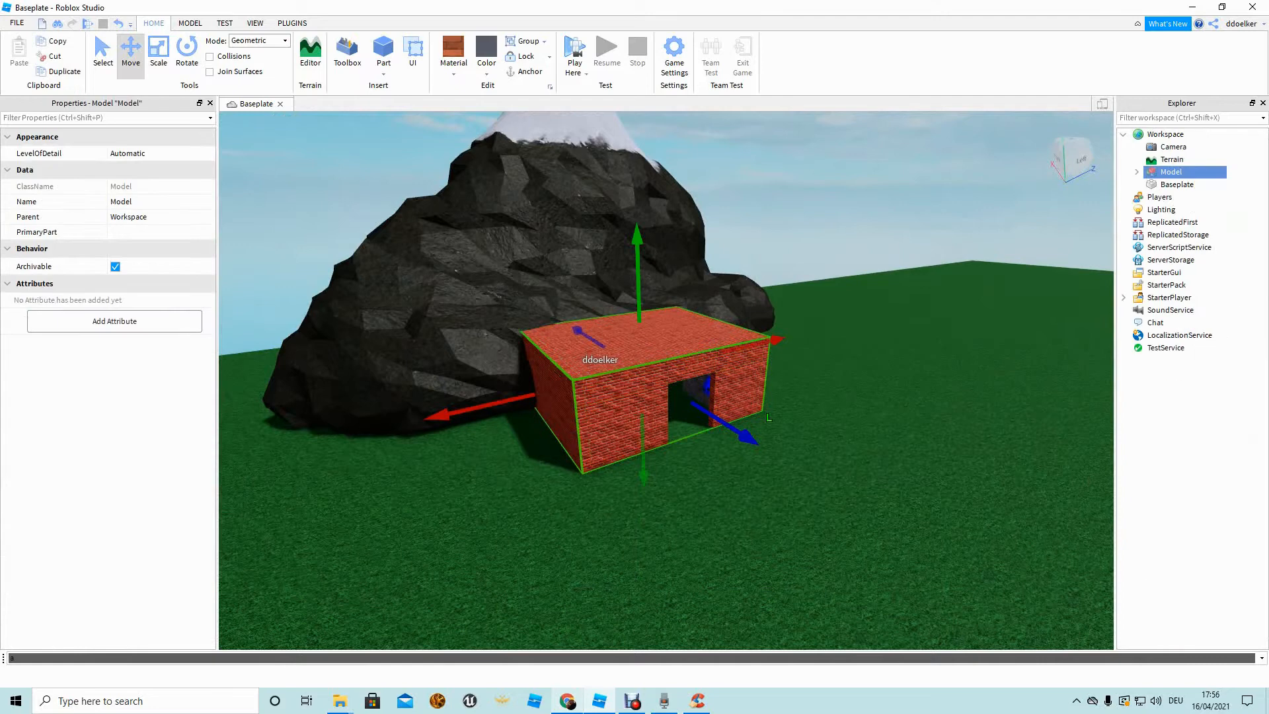
{"action": "left_click", "coordinate": [1137, 172]}
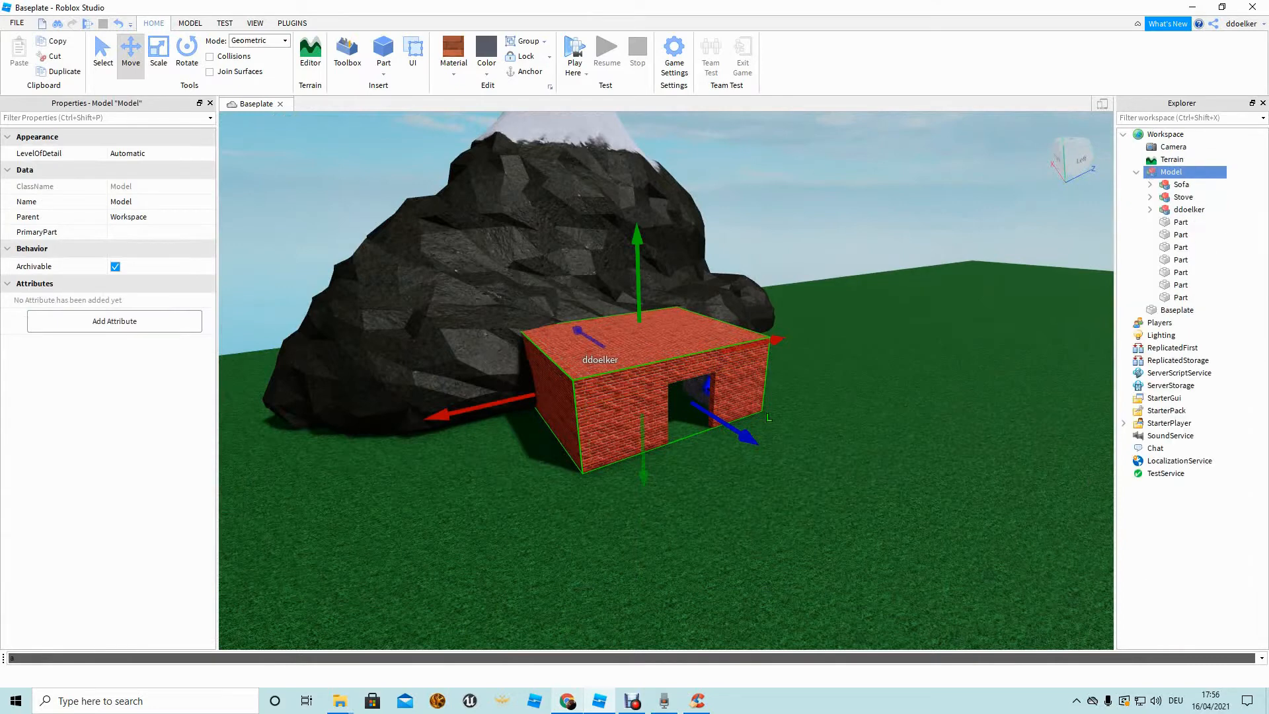
{"action": "left_click", "coordinate": [1137, 171]}
Rename the parts Roof, LeftFrontWall, BackWall and so on, and name the model House.
{"action": "right_click_drag", "start_coordinate": [668, 383], "coordinate": [569, 413]}
{"action": "key", "text": "w"}
{"action": "key", "text": "d"}
{"action": "scroll", "coordinate": [666, 381], "scroll_direction": "down", "scroll_amount": 1}
{"action": "left_click", "coordinate": [1137, 172]}
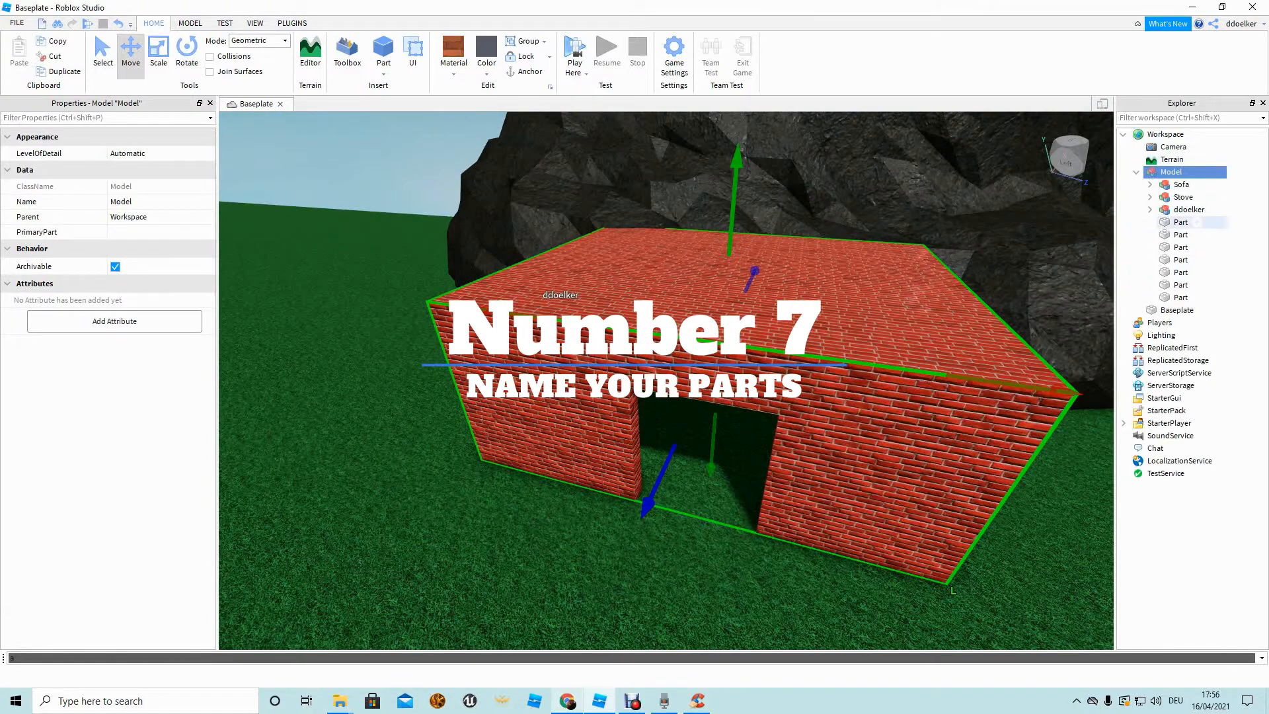
{"action": "left_click", "coordinate": [1189, 222]}
{"action": "left_click", "coordinate": [1195, 234]}
{"action": "left_click", "coordinate": [1196, 273]}
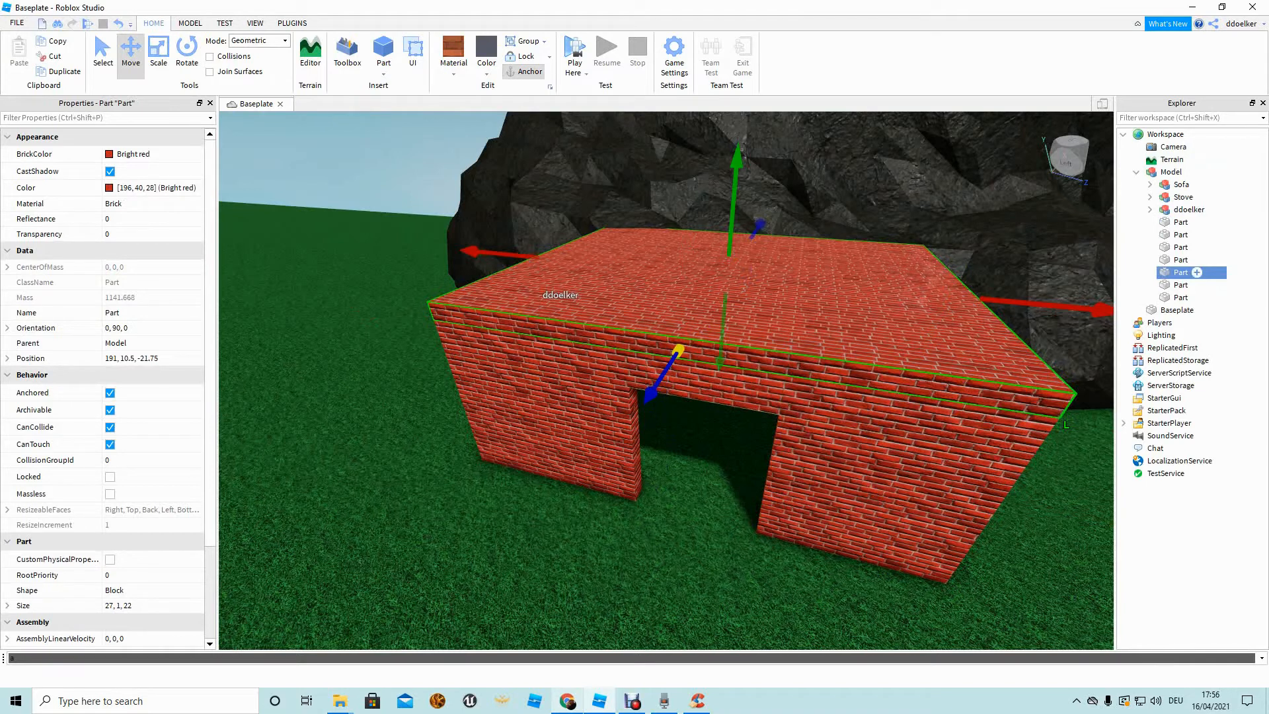
{"action": "left_click", "coordinate": [1181, 272]}
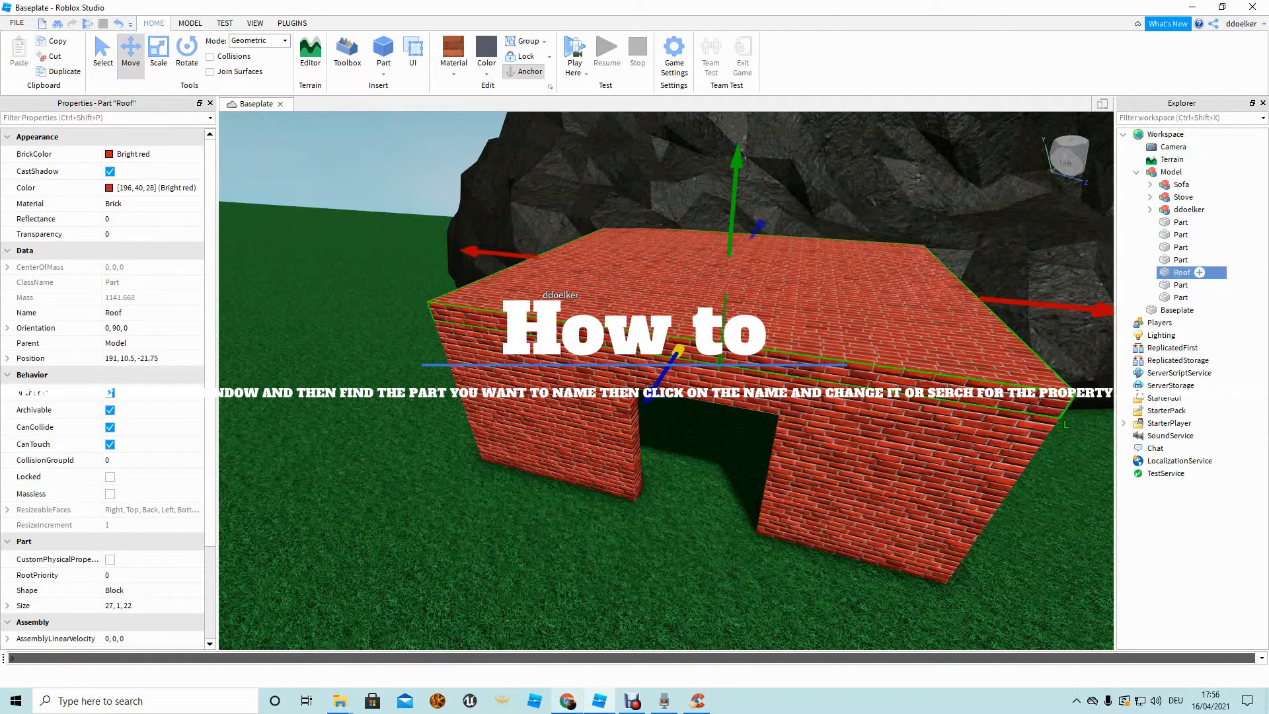
{"action": "left_click", "coordinate": [1197, 285]}
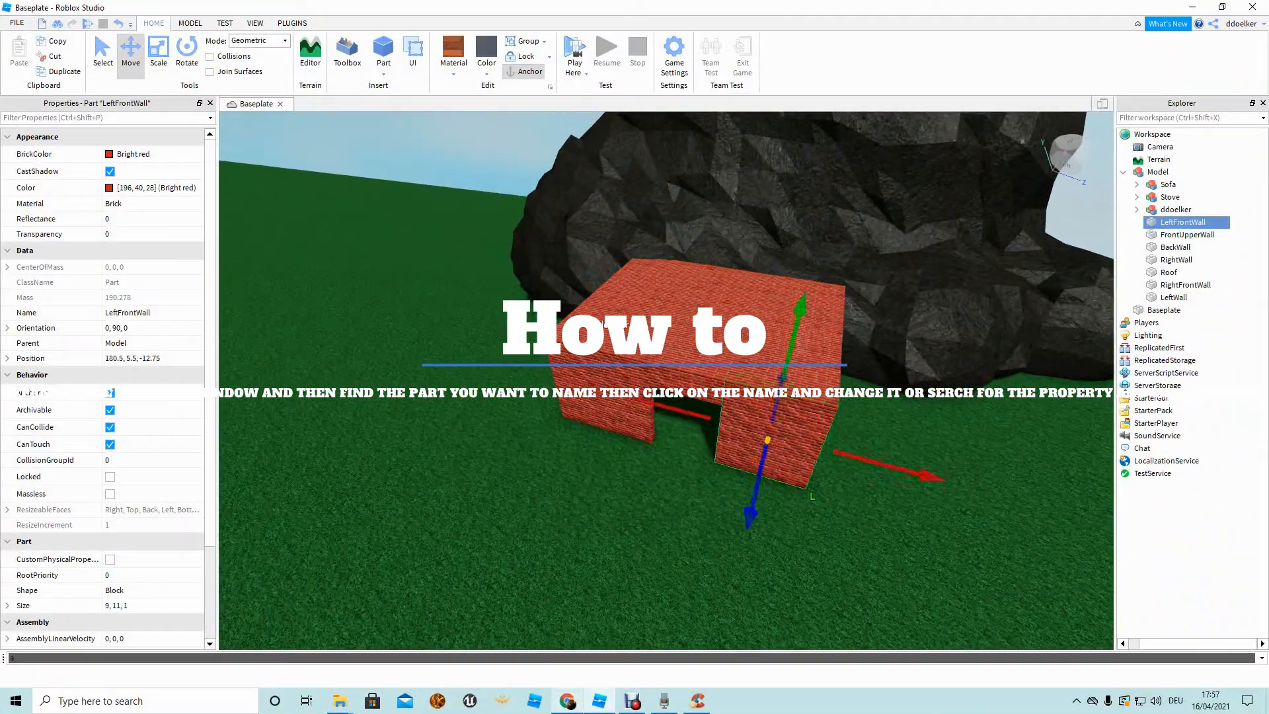
{"action": "left_click", "coordinate": [1158, 172]}
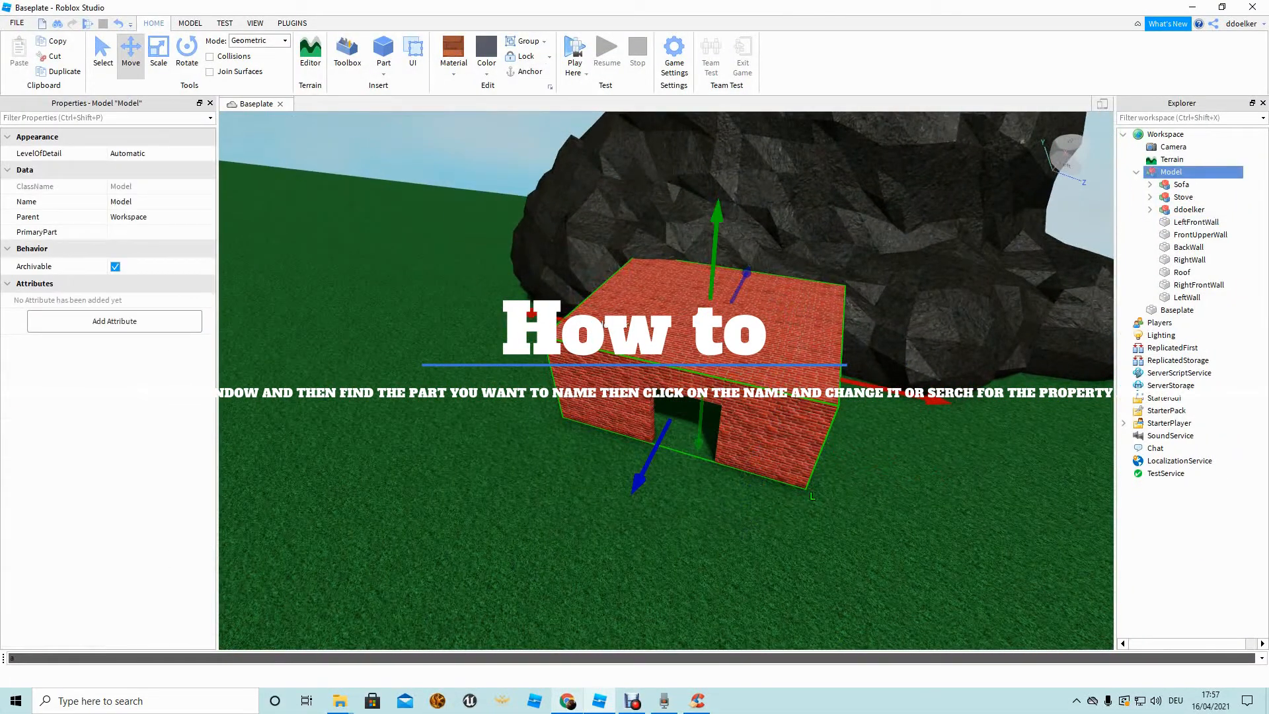
{"action": "left_click", "coordinate": [1136, 172]}
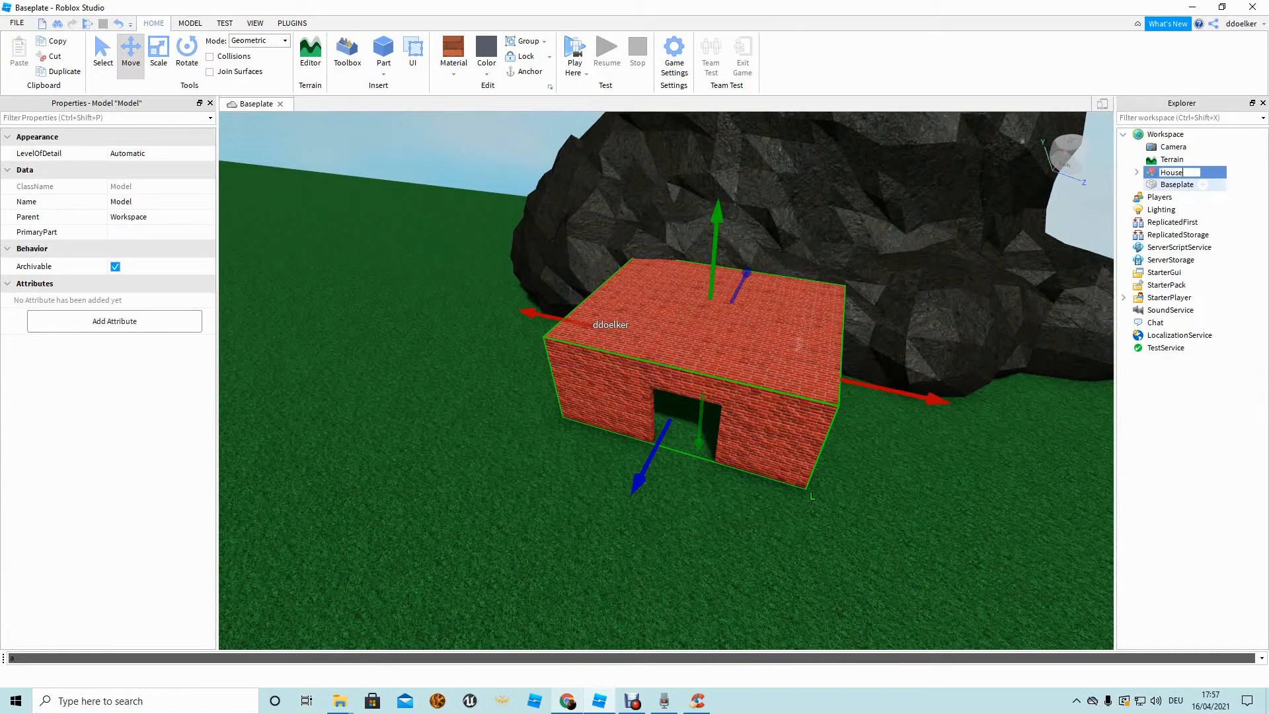
{"action": "left_click", "coordinate": [1136, 172]}
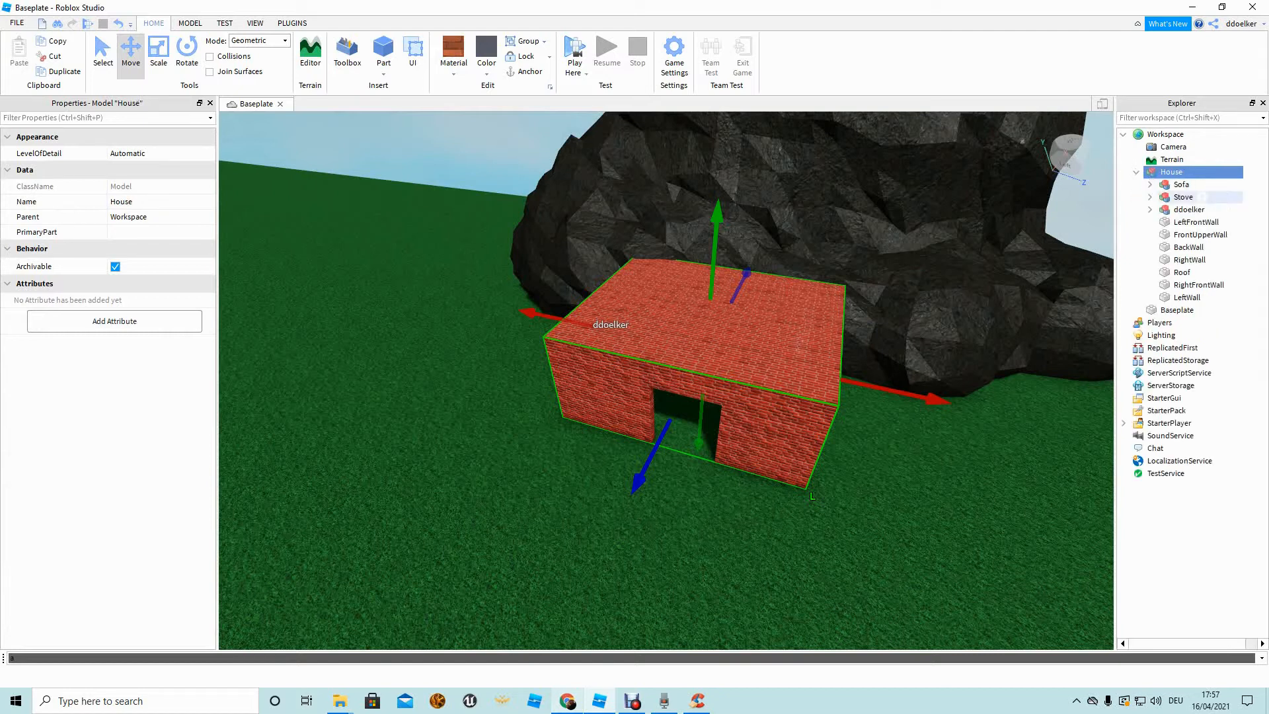
{"action": "left_click", "coordinate": [1196, 222]}
Group LeftFrontWall through LeftWall into a sub-model inside House.
{"action": "left_click", "coordinate": [1189, 297], "text": "shift"}
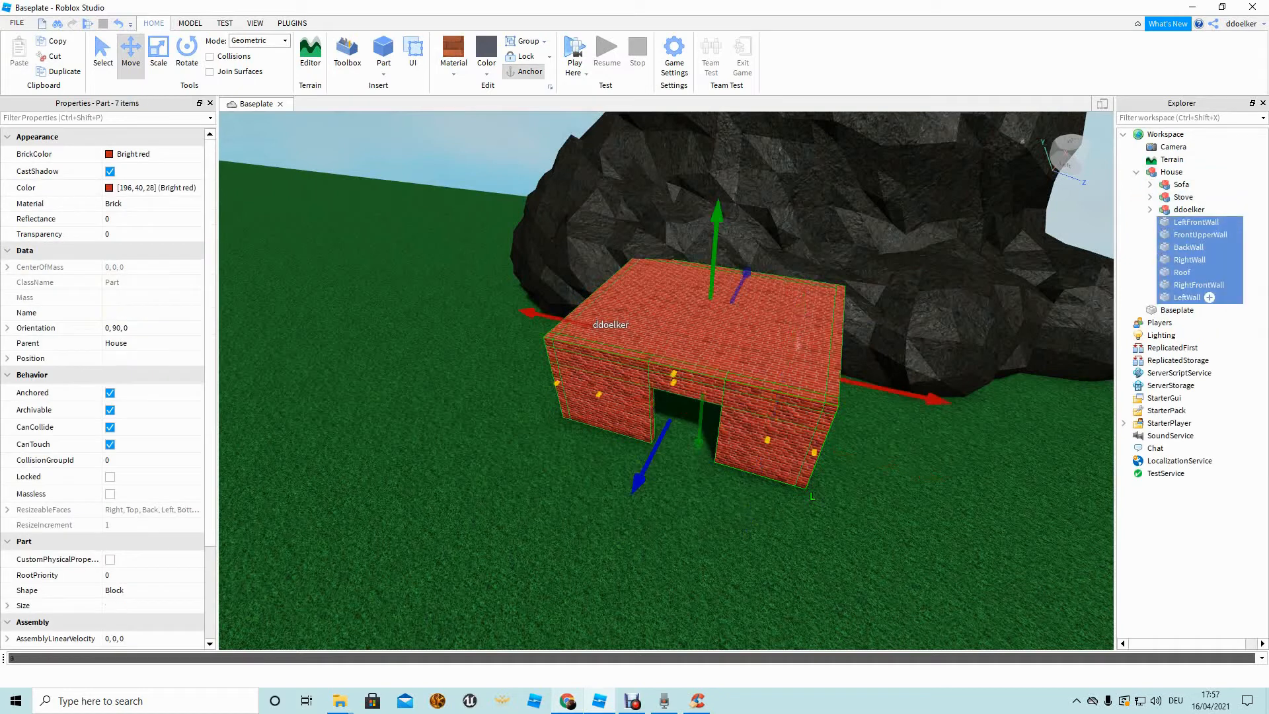
{"action": "key", "text": "ctrl+g"}
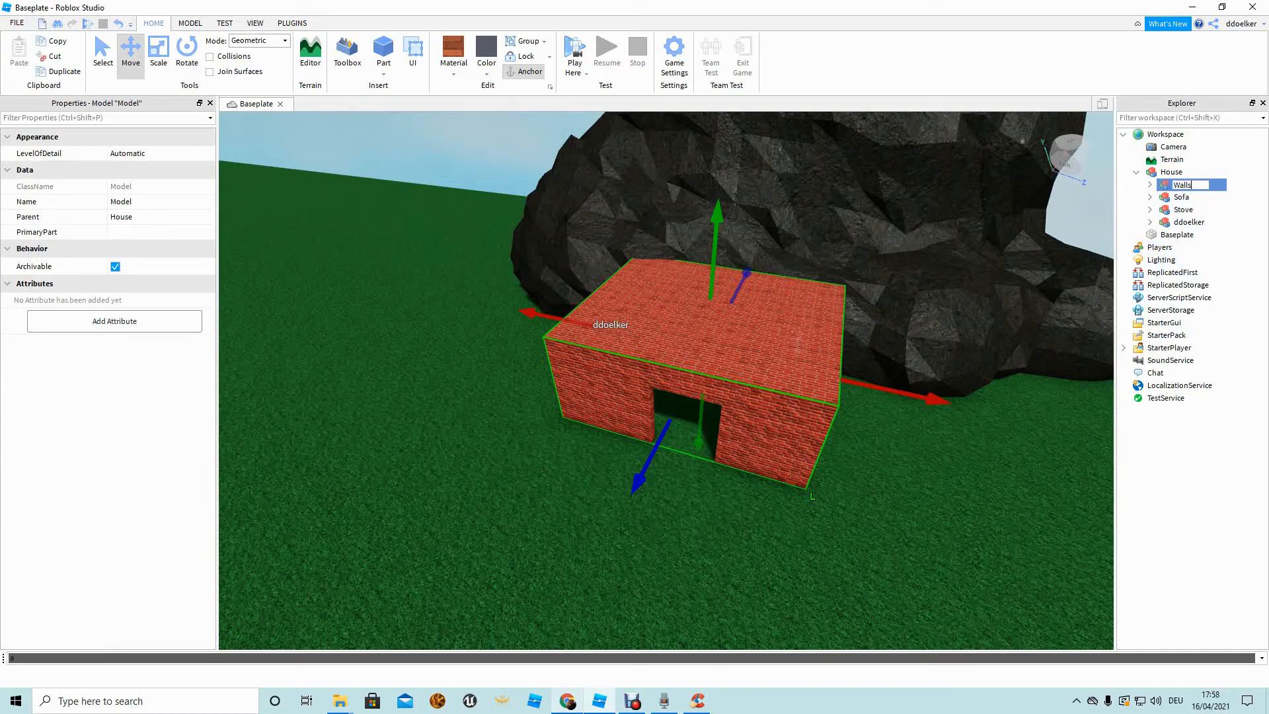
{"action": "right_click_drag", "start_coordinate": [666, 381], "coordinate": [766, 390]}
{"action": "key", "text": "w"}
{"action": "key", "text": "w"}
{"action": "key", "text": "s"}
{"action": "key", "text": "a"}
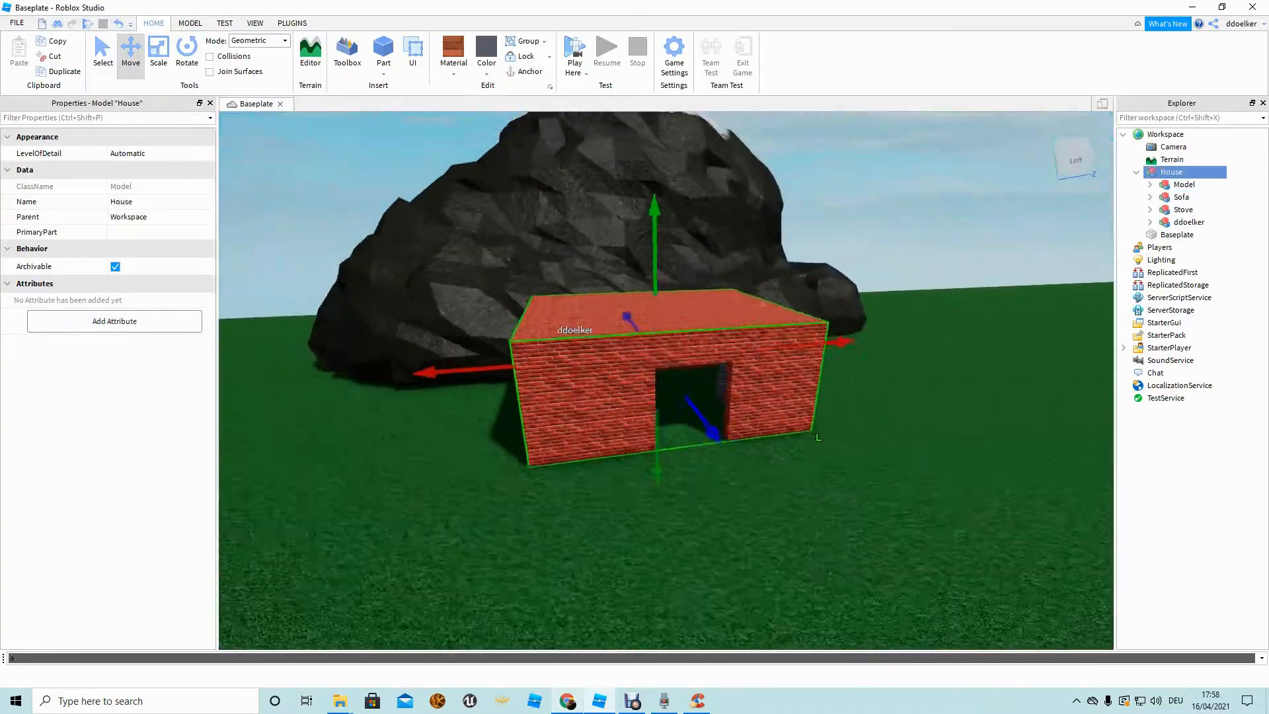
Circle the view around the house and fly inside to see the avatar on the sofa.
{"action": "left_click", "coordinate": [767, 489]}
{"action": "key", "text": "d"}
{"action": "right_click_drag", "start_coordinate": [767, 489], "coordinate": [714, 486]}
{"action": "key", "text": "s"}
{"action": "key", "text": "a"}
{"action": "key", "text": "w"}
{"action": "key", "text": "w"}
{"action": "key", "text": "s"}
{"action": "key", "text": "w"}
{"action": "key", "text": "s"}
{"action": "key", "text": "w"}
{"action": "key", "text": "w"}
{"action": "key", "text": "s"}
{"action": "key", "text": "a"}
{"action": "key", "text": "d"}
{"action": "key", "text": "w"}
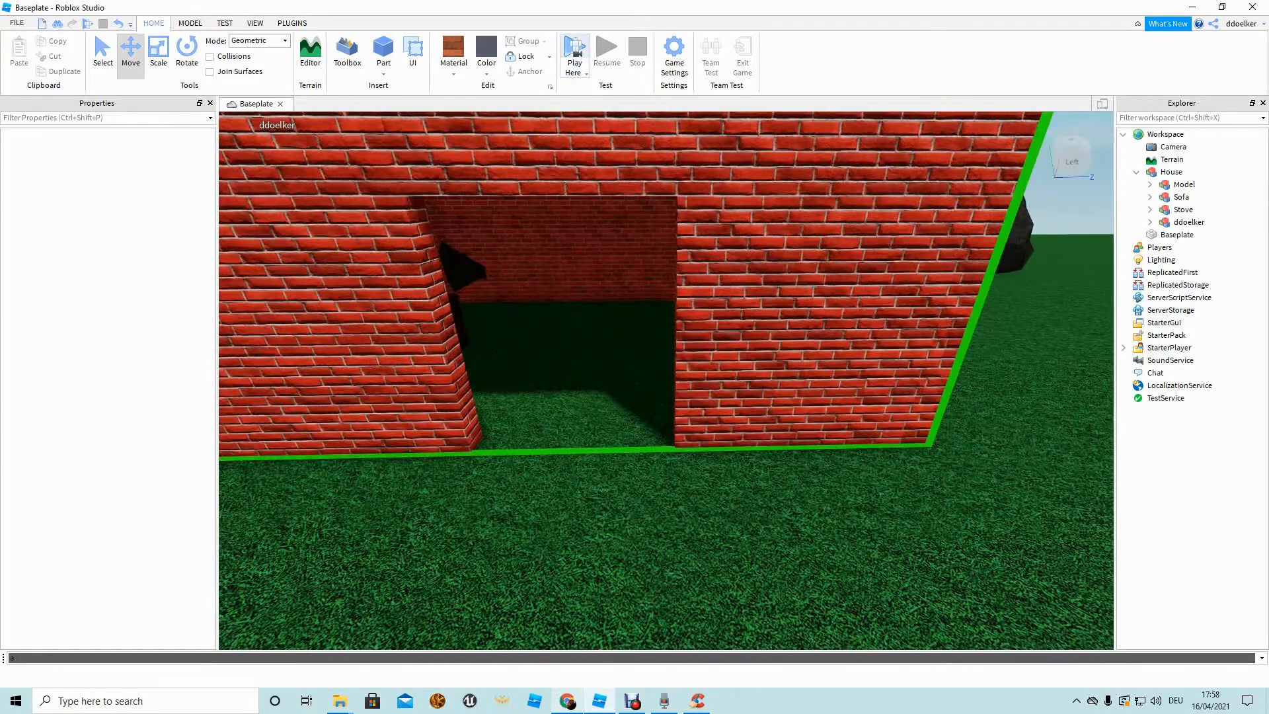
{"action": "left_click", "coordinate": [574, 53]}
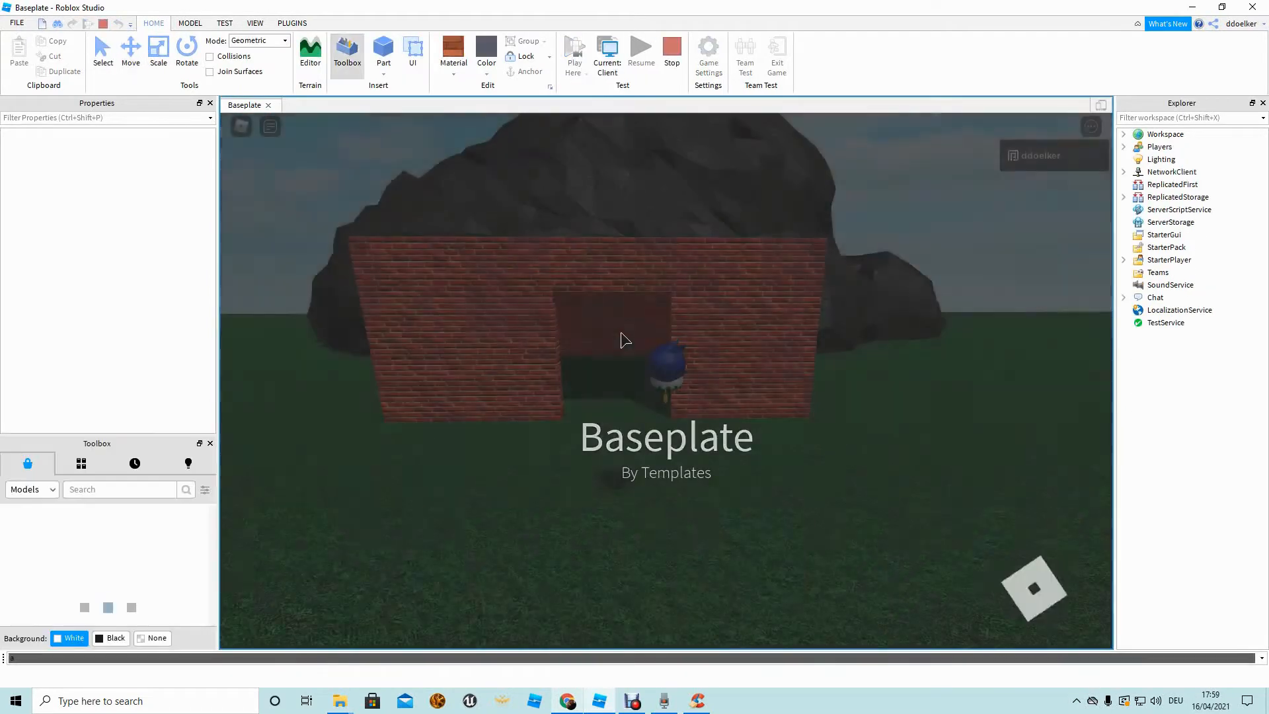
{"action": "key", "text": "w"}
{"action": "right_click_drag", "start_coordinate": [689, 376], "coordinate": [567, 376]}
{"action": "key", "text": "s"}
{"action": "key", "text": "w"}
{"action": "key", "text": "w"}
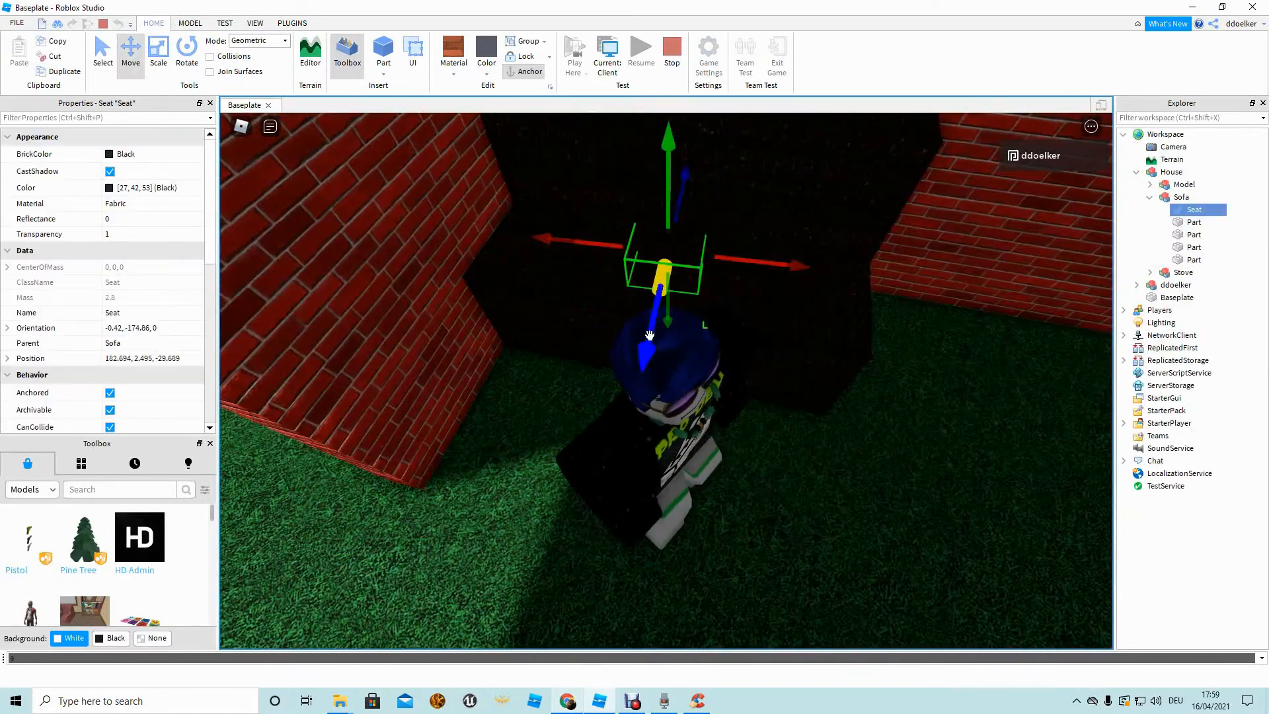
{"action": "left_click", "coordinate": [922, 481]}
{"action": "right_click_drag", "start_coordinate": [784, 384], "coordinate": [784, 383]}
{"action": "key", "text": "s"}
{"action": "key", "text": "a"}
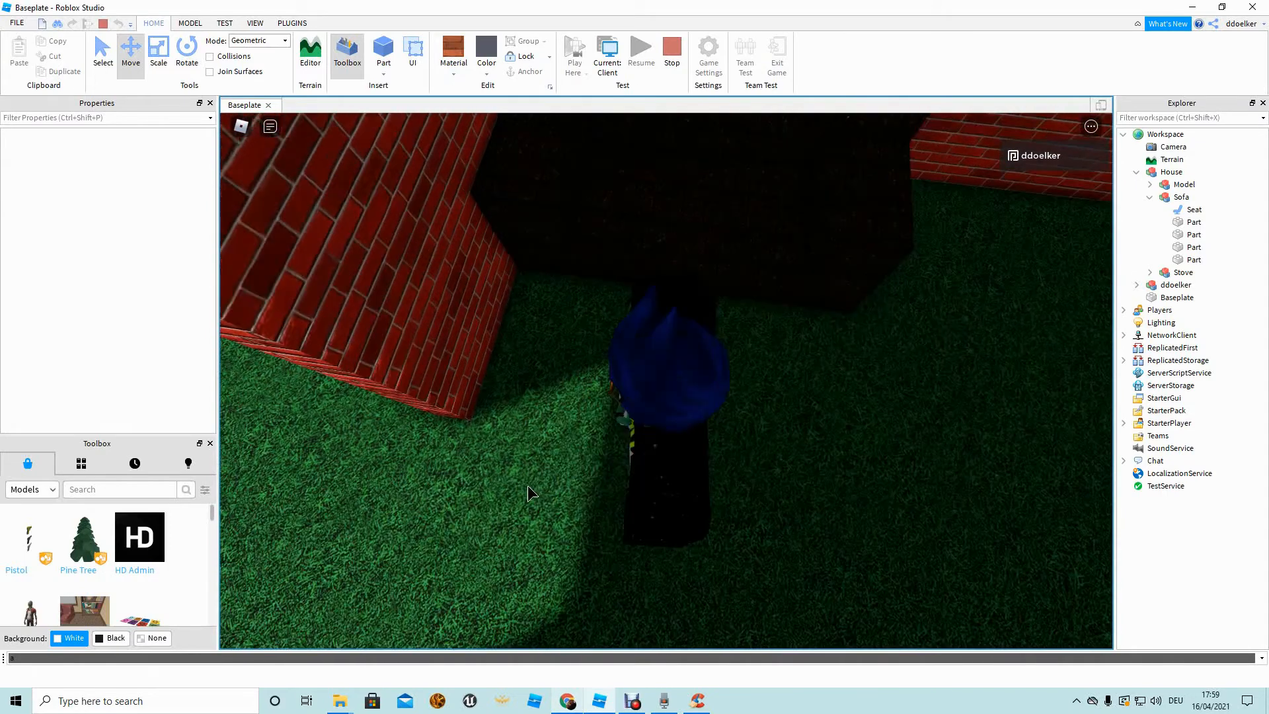
{"action": "key", "text": "s"}
{"action": "key", "text": "s"}
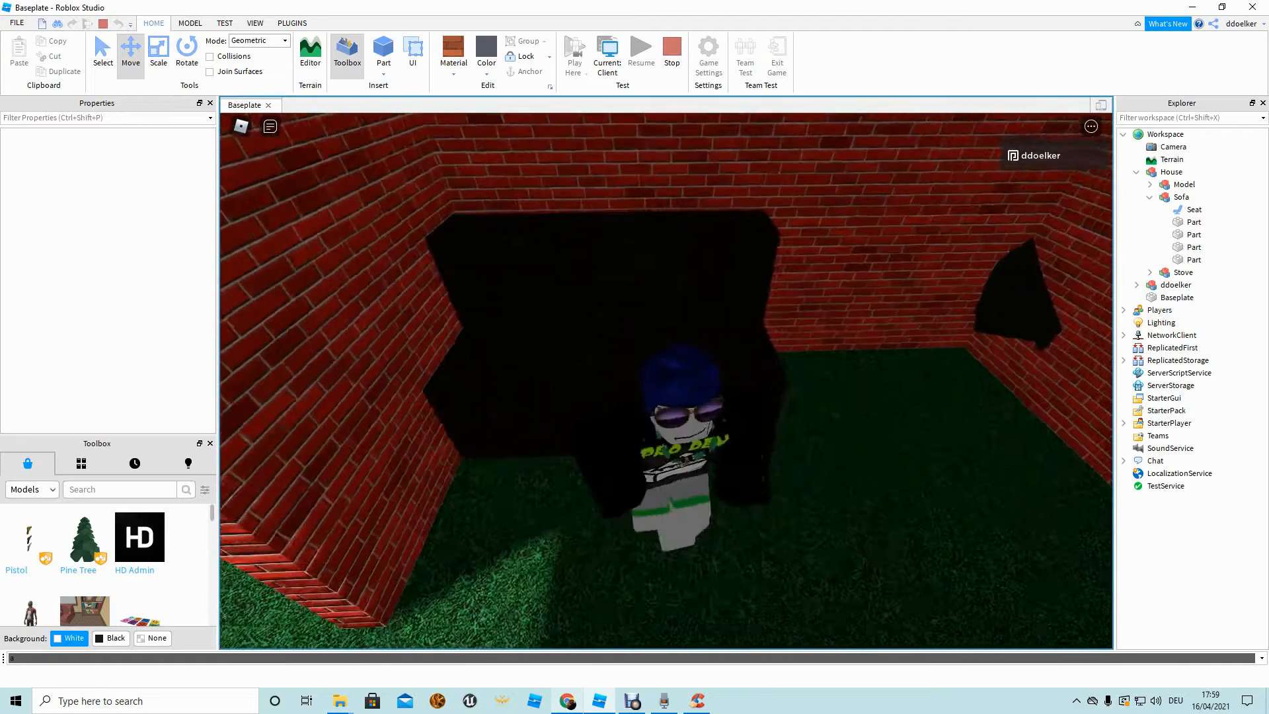
{"action": "key", "text": "a"}
{"action": "key", "text": "a"}
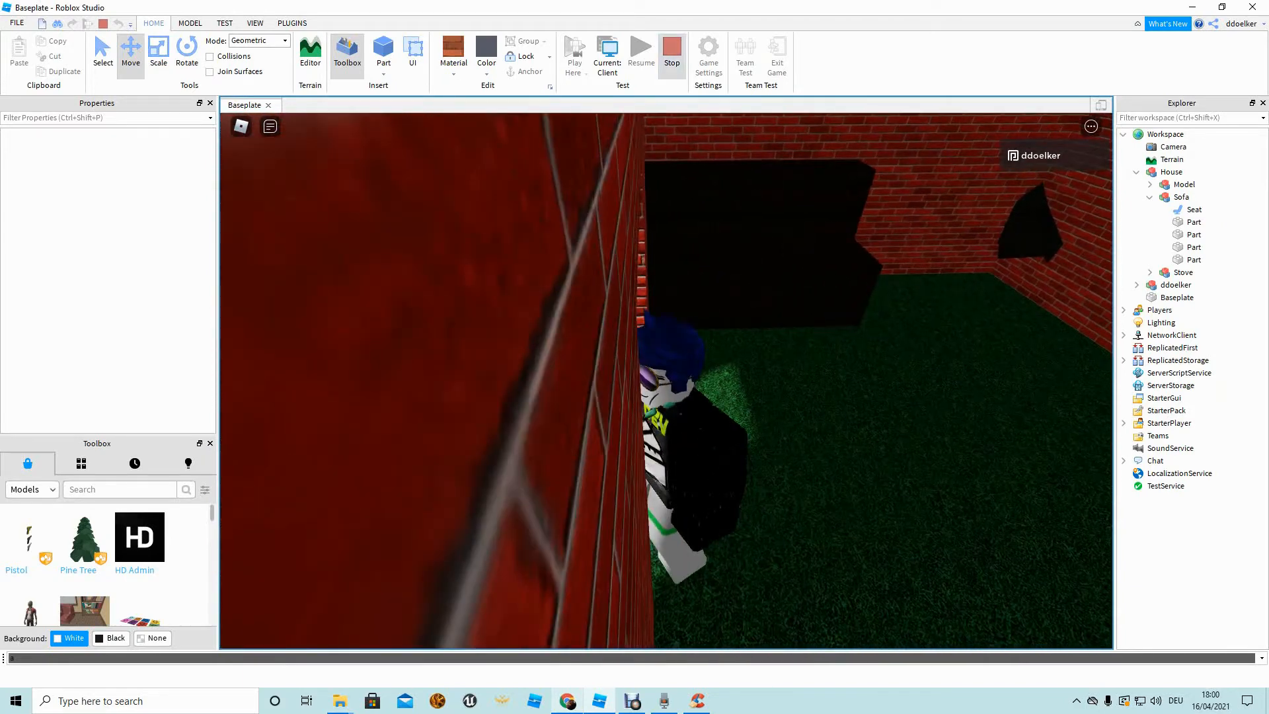
{"action": "key", "text": "shift+F5"}
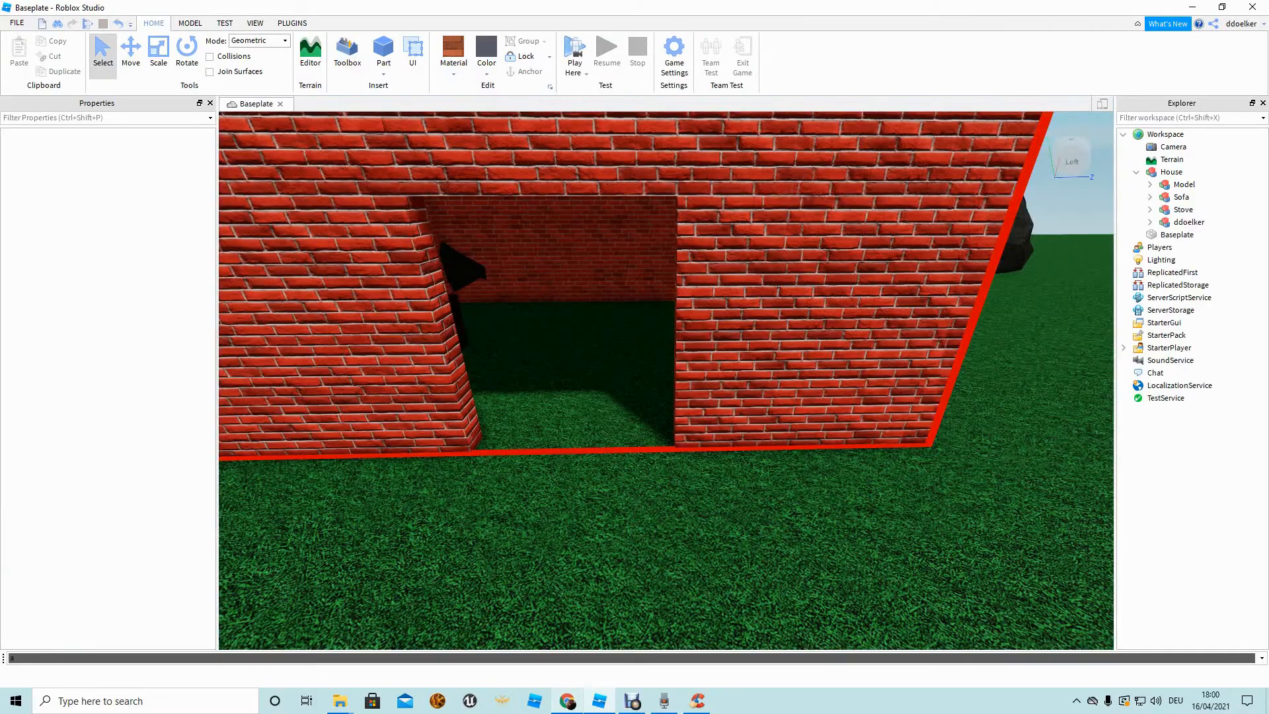
Fly the camera above the brick house and inside it to view the blue fireplace and sofa.
{"action": "right_click_drag", "start_coordinate": [811, 226], "coordinate": [925, 192]}
{"action": "key", "text": "e"}
{"action": "key", "text": "w"}
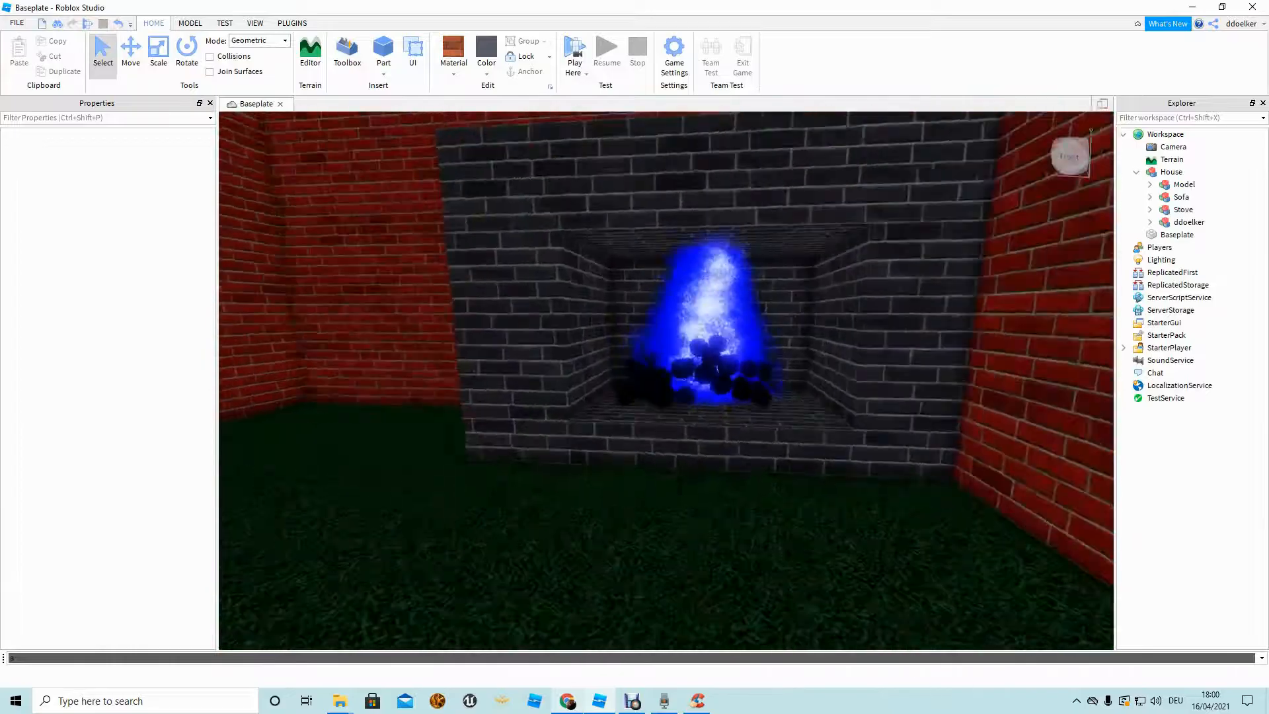
{"action": "right_click_drag", "start_coordinate": [811, 227], "coordinate": [925, 238]}
{"action": "key", "text": "s"}
{"action": "key", "text": "s"}
{"action": "right_click_drag", "start_coordinate": [811, 226], "coordinate": [766, 244]}
{"action": "key", "text": "w"}
{"action": "key", "text": "w"}
{"action": "key", "text": "w"}
{"action": "key", "text": "s"}
Pull the view out above the house, then fly through the roof to the sofa and fireplace.
{"action": "key", "text": "w"}
{"action": "key", "text": "s"}
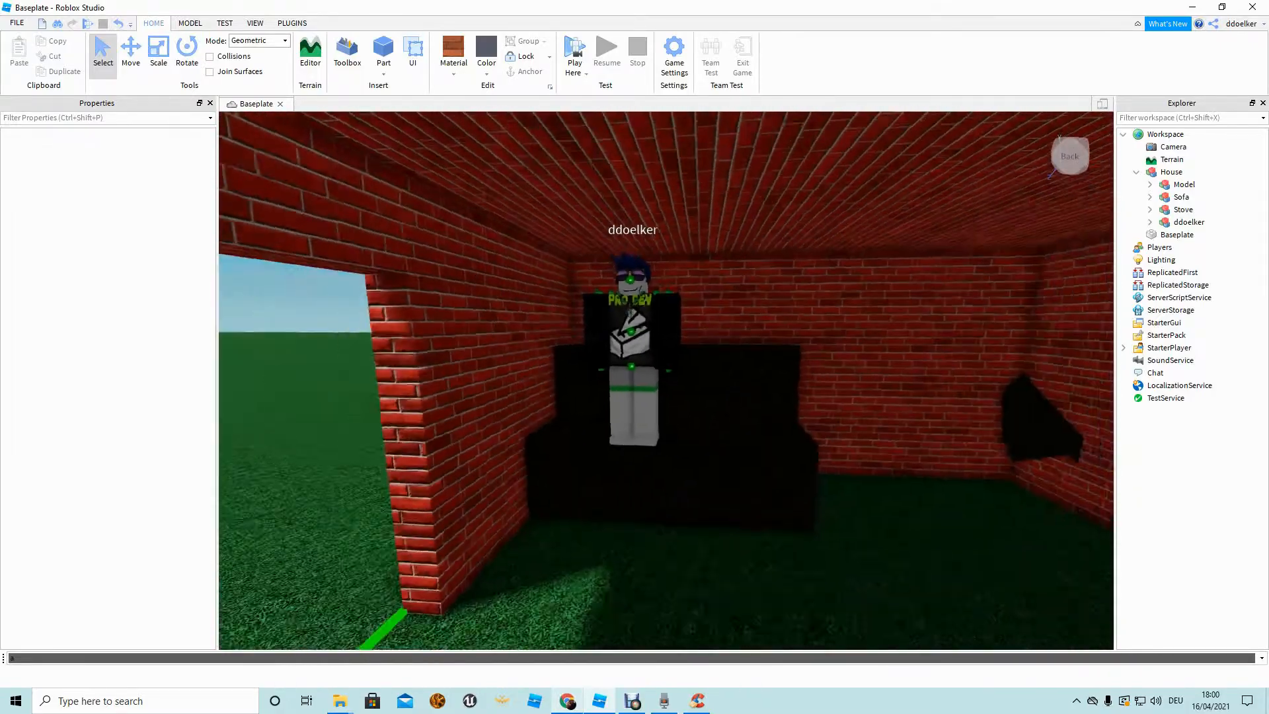
{"action": "right_click_drag", "start_coordinate": [687, 242], "coordinate": [624, 268]}
{"action": "key", "text": "s"}
{"action": "key", "text": "s"}
{"action": "key", "text": "w"}
{"action": "key", "text": "w"}
{"action": "key", "text": "s"}
{"action": "key", "text": "w"}
{"action": "key", "text": "s"}
{"action": "key", "text": "w"}
{"action": "key", "text": "s"}
{"action": "key", "text": "s"}
{"action": "key", "text": "w"}
{"action": "key", "text": "s"}
{"action": "key", "text": "w"}
Drag the House model slightly right, in front of the rock mountain.
{"action": "right_click_drag", "start_coordinate": [666, 380], "coordinate": [660, 351]}
{"action": "key", "text": "s"}
{"action": "left_click_drag", "start_coordinate": [664, 387], "coordinate": [694, 385]}
{"action": "key", "text": "w"}
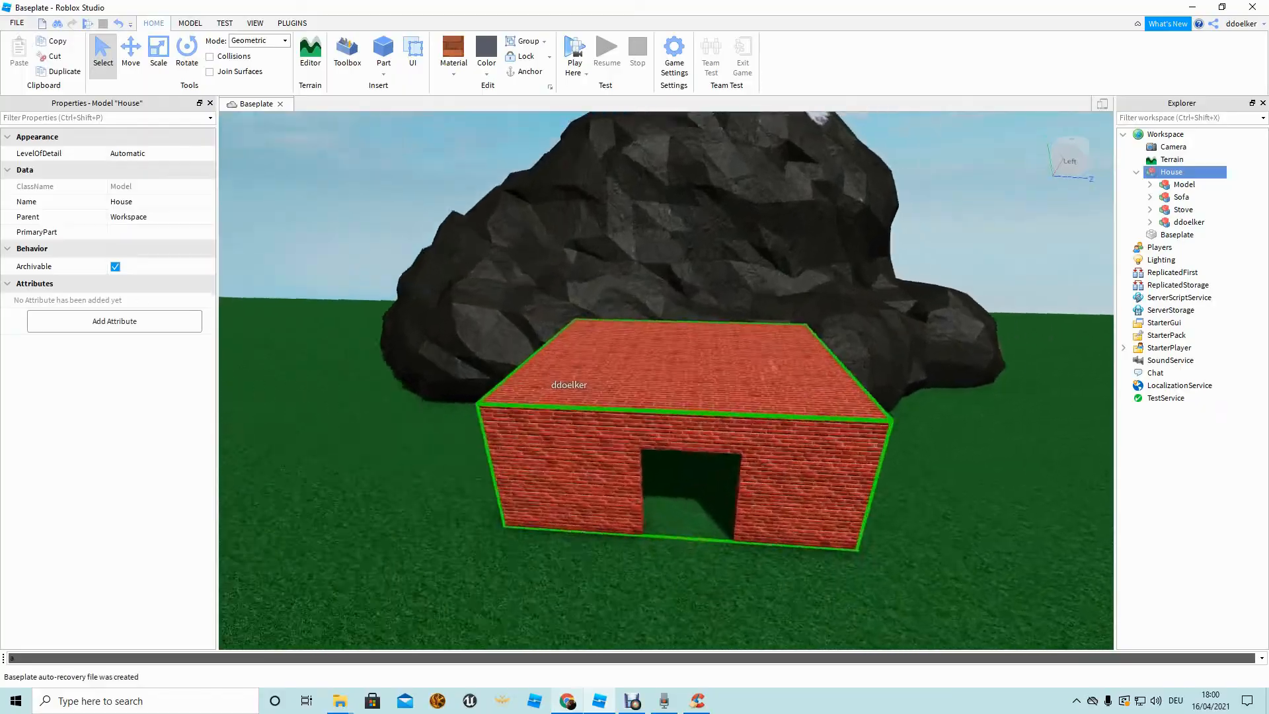